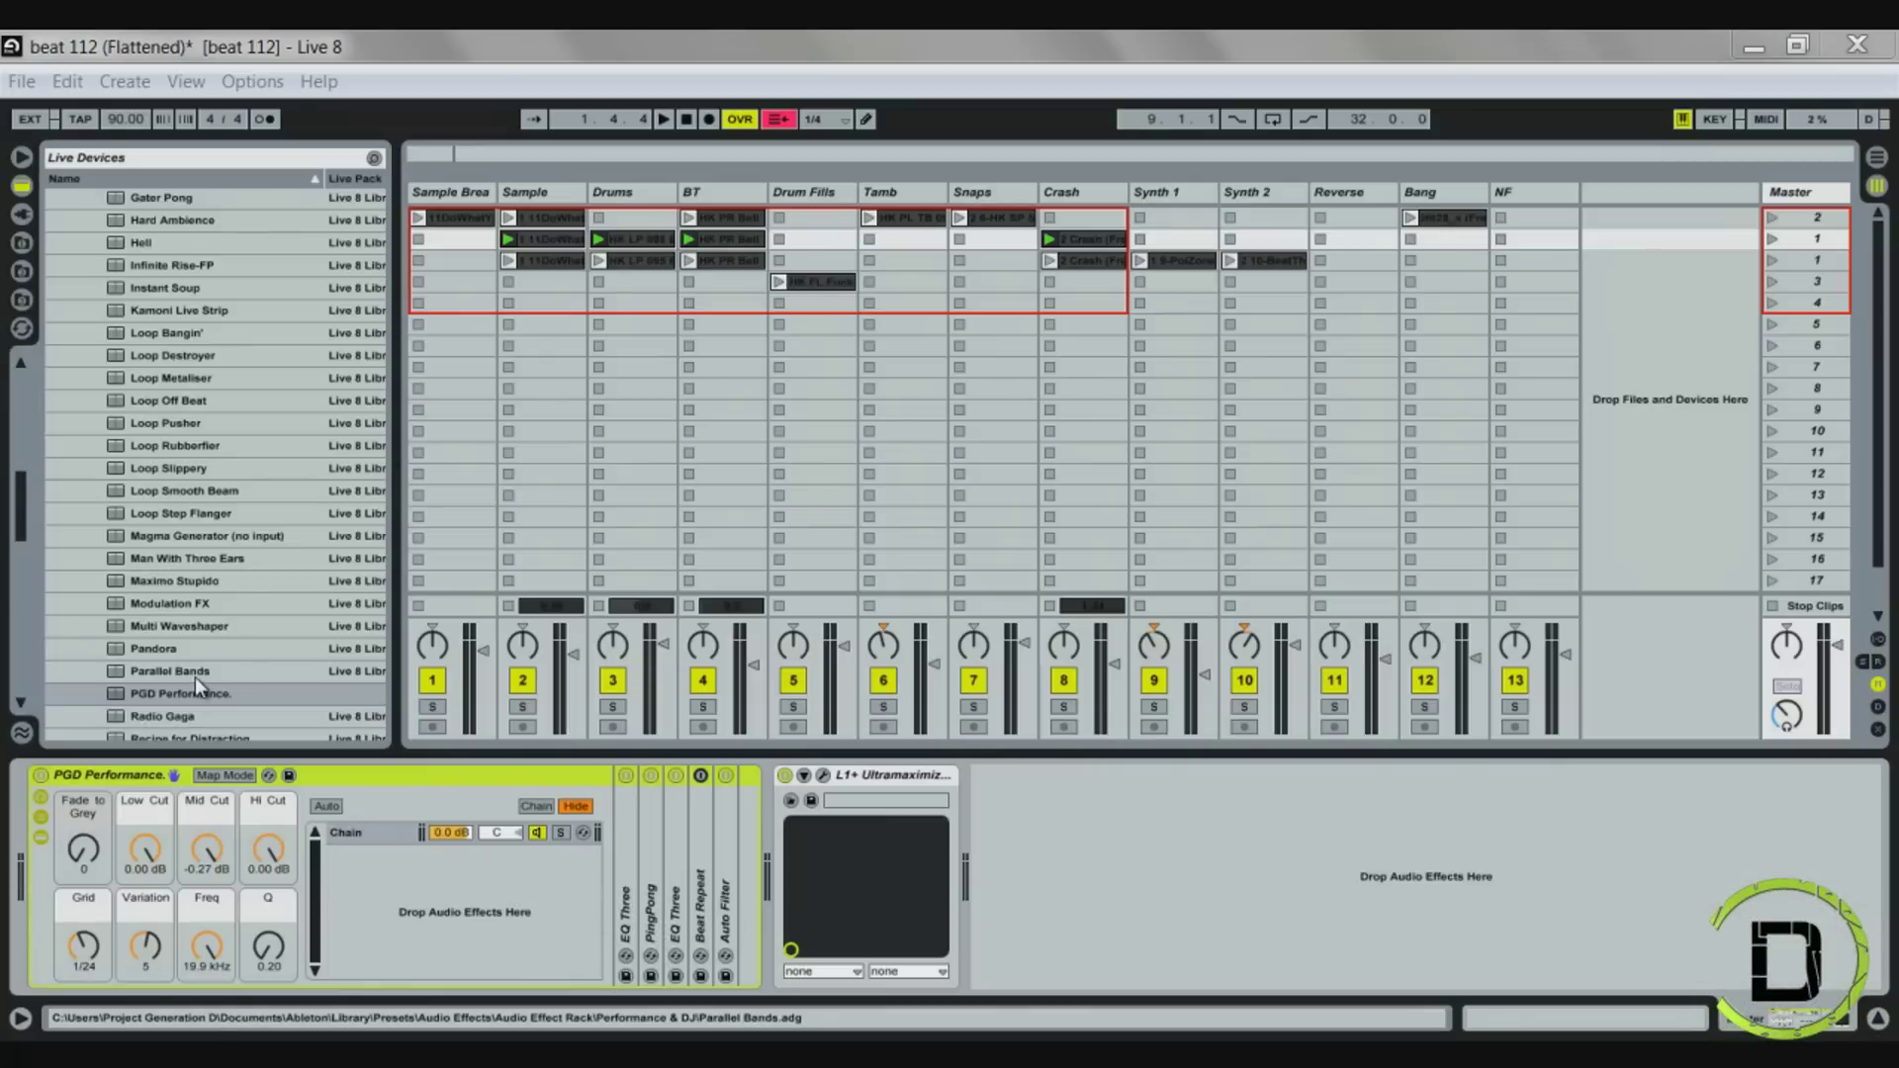
# Play the set in short passes to audition the PGD Performance rack on the Master track
pyautogui.press('space')
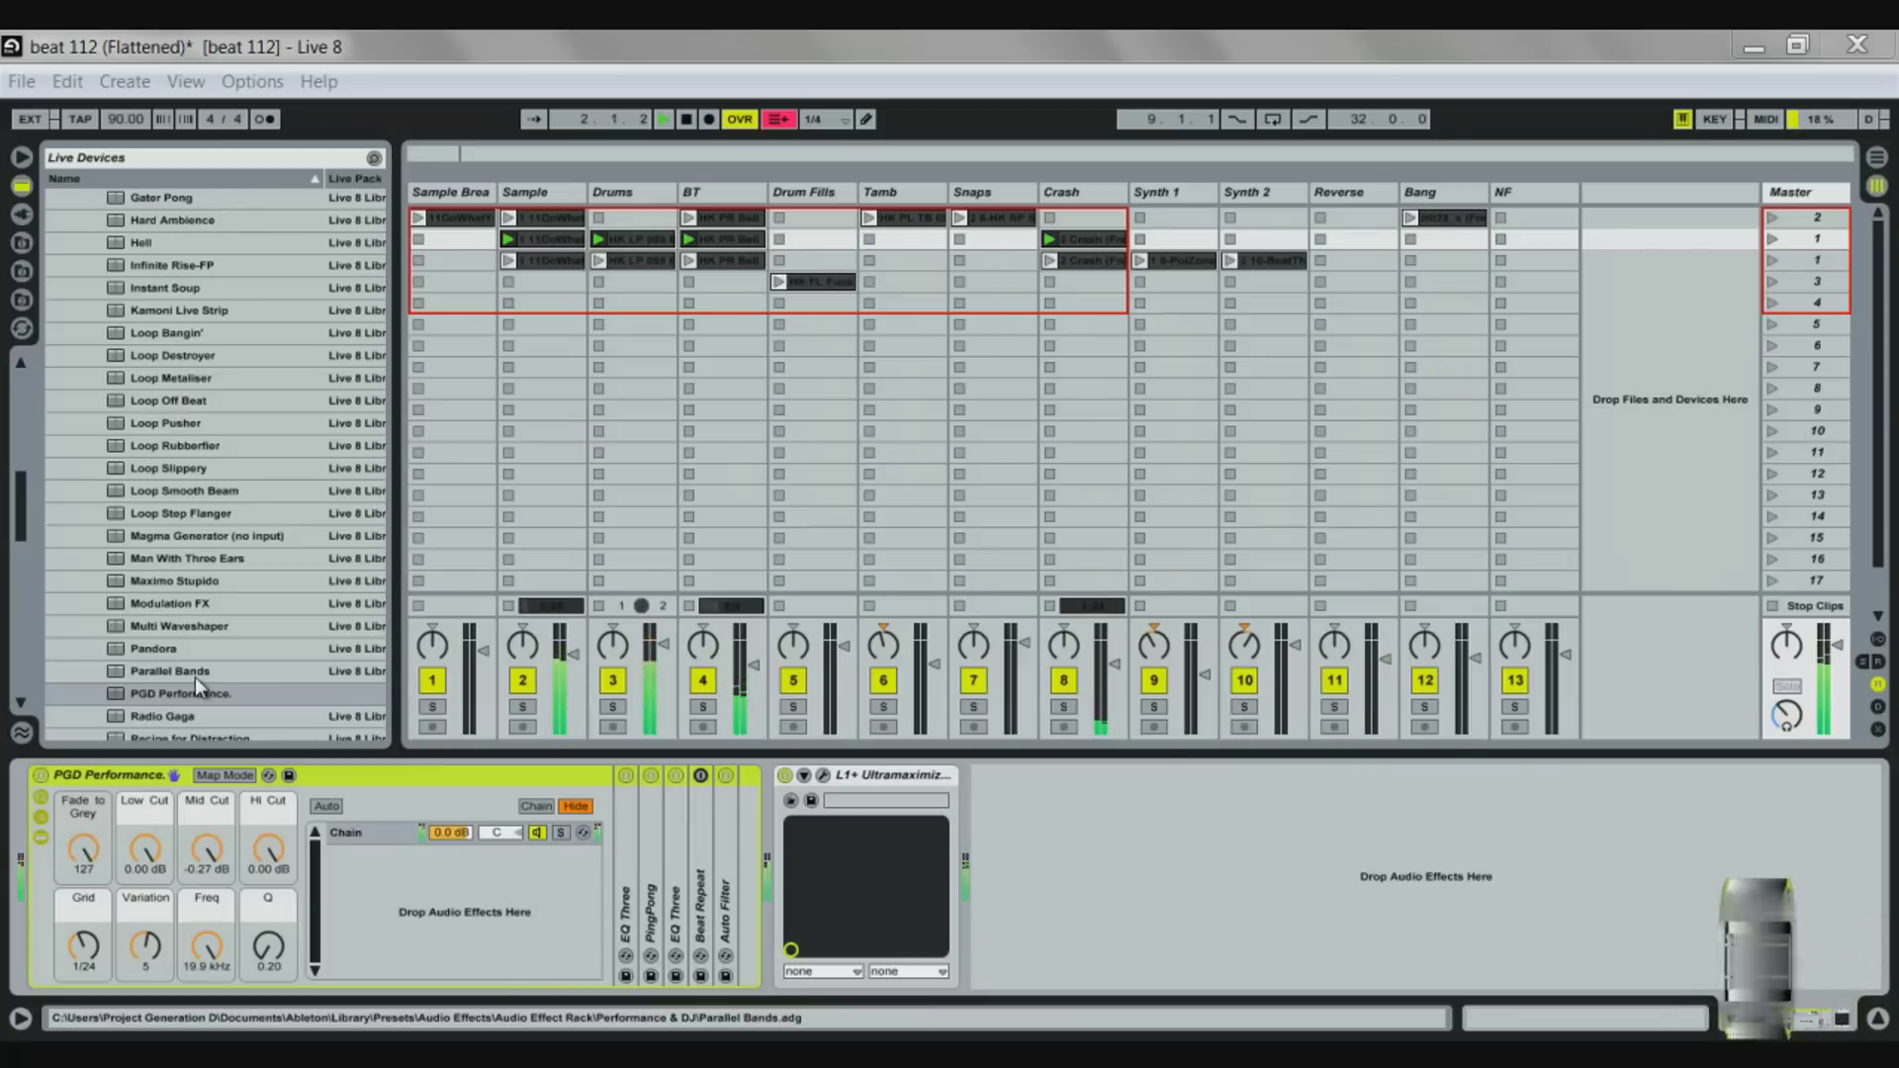
pyautogui.press('space')
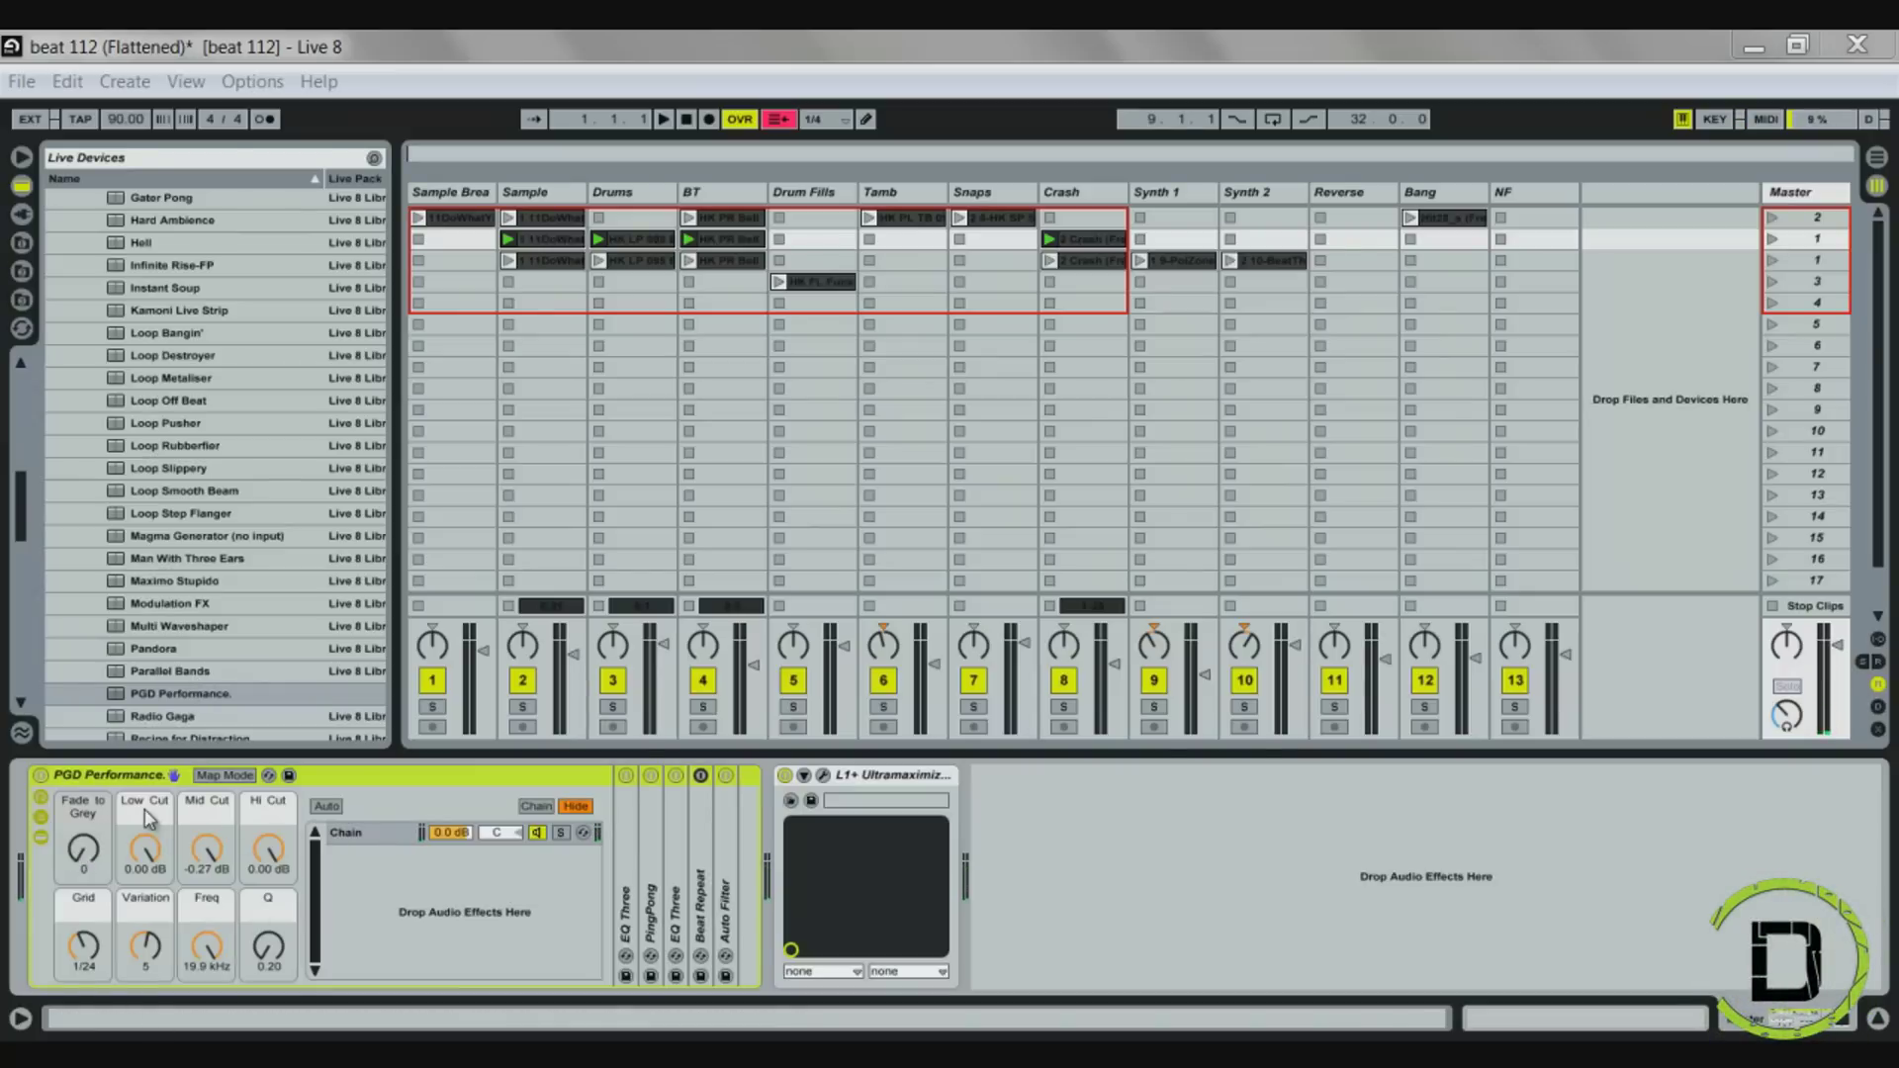
pyautogui.press('space')
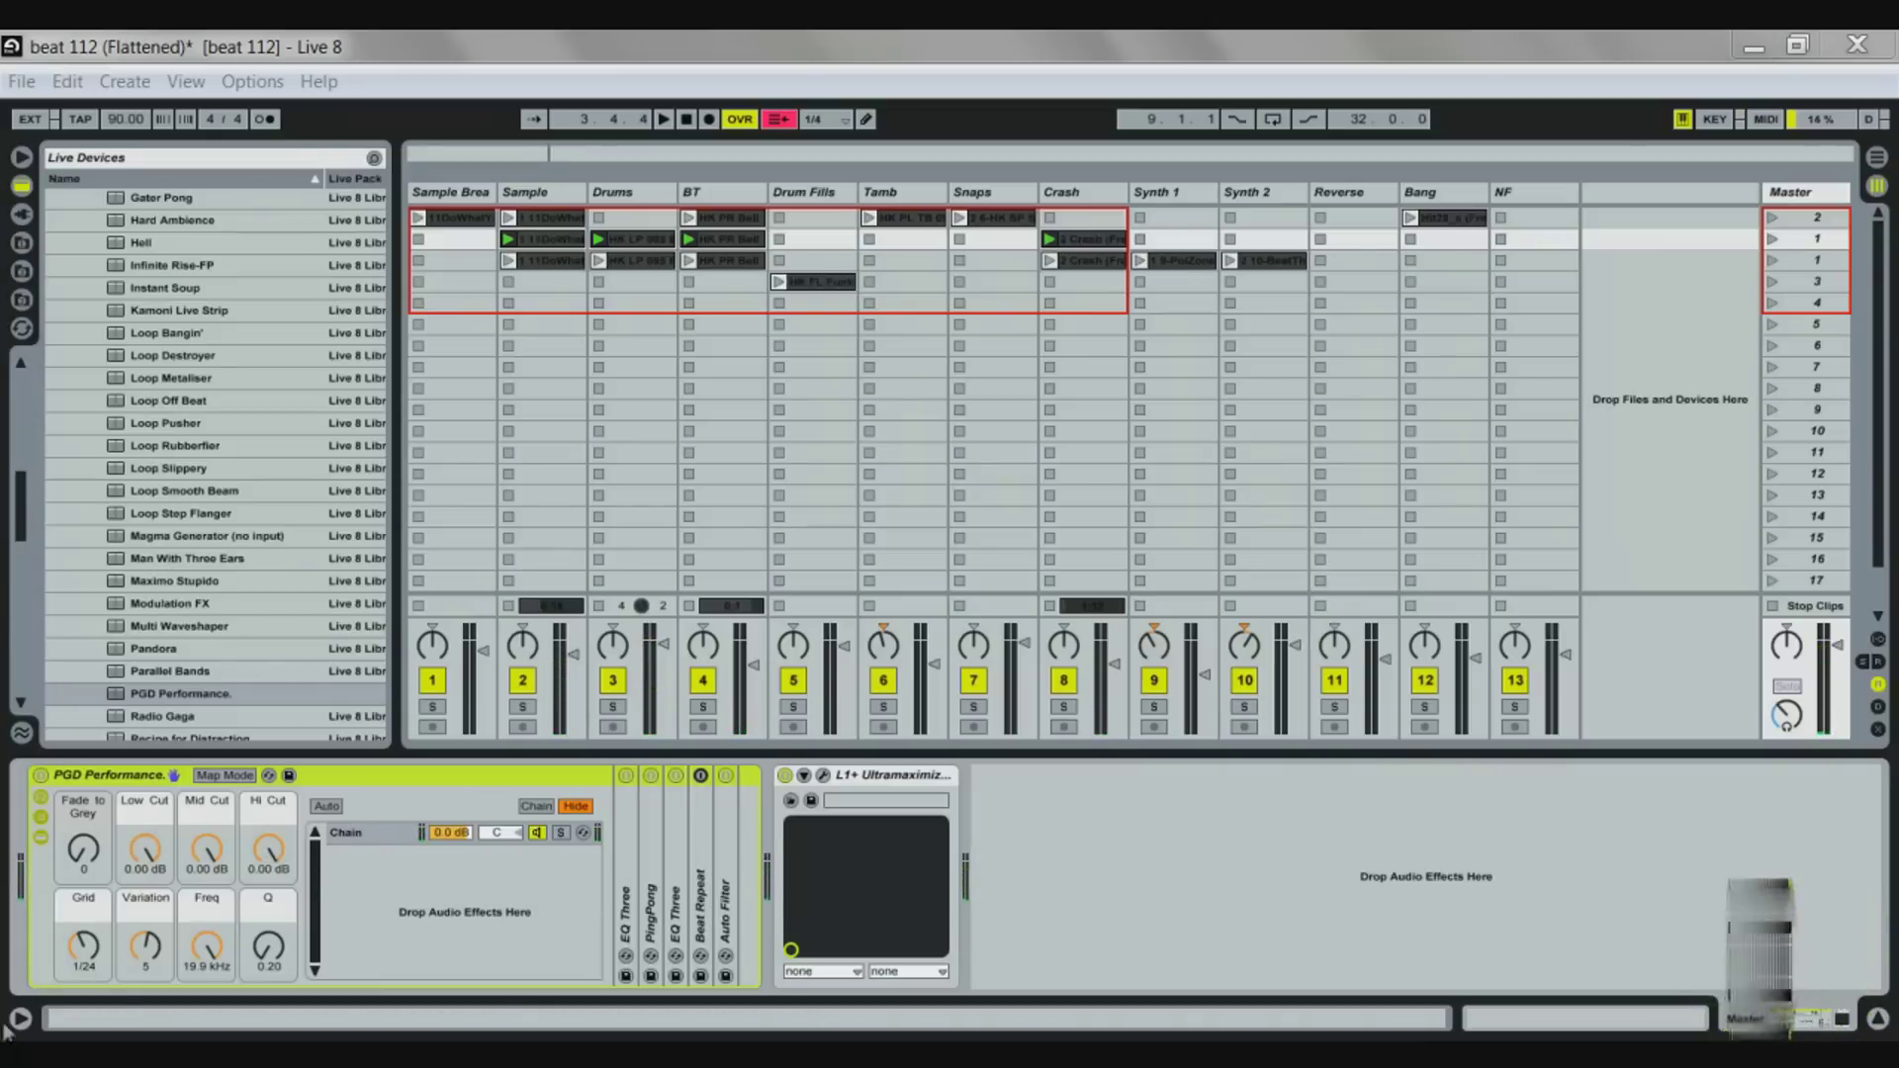
# Expand the Beat Repeat device inside the PGD Performance rack to examine its settings, and collapse it again
pyautogui.doubleClick(705, 897)
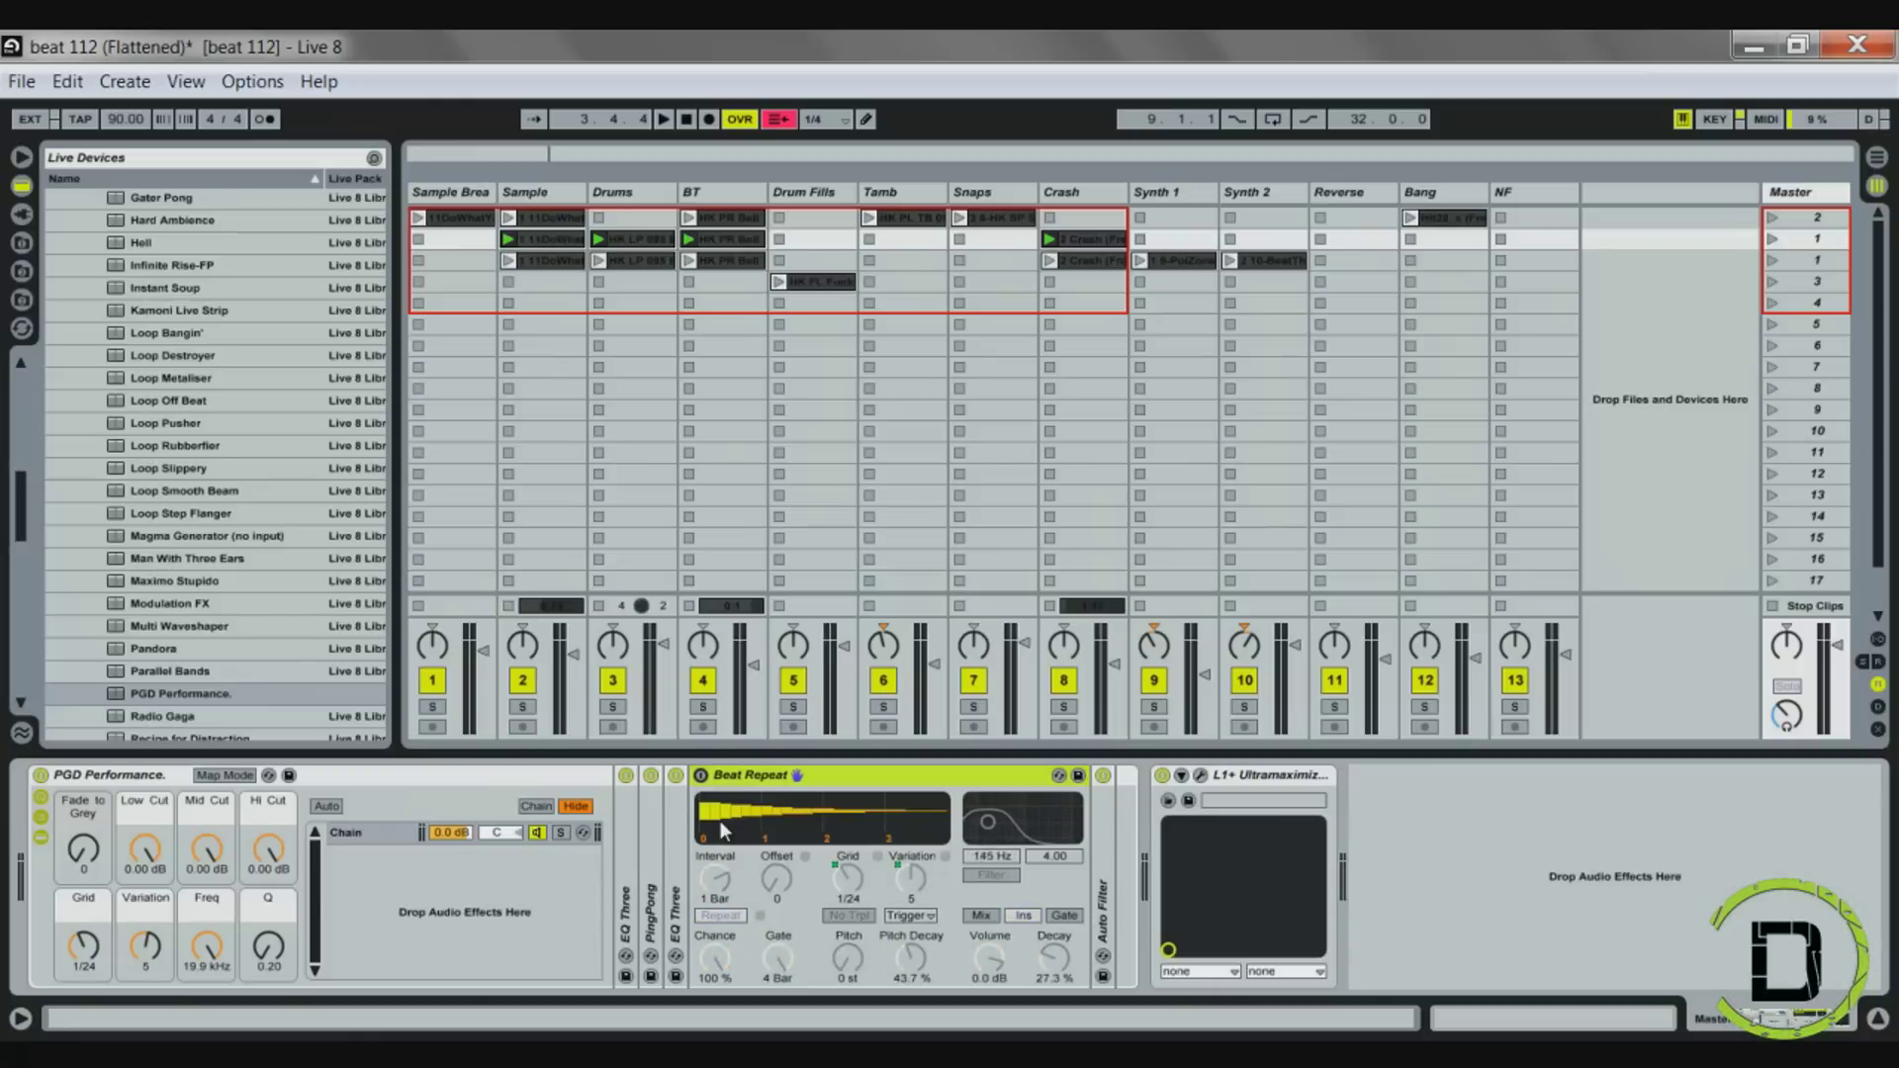
pyautogui.click(480, 777)
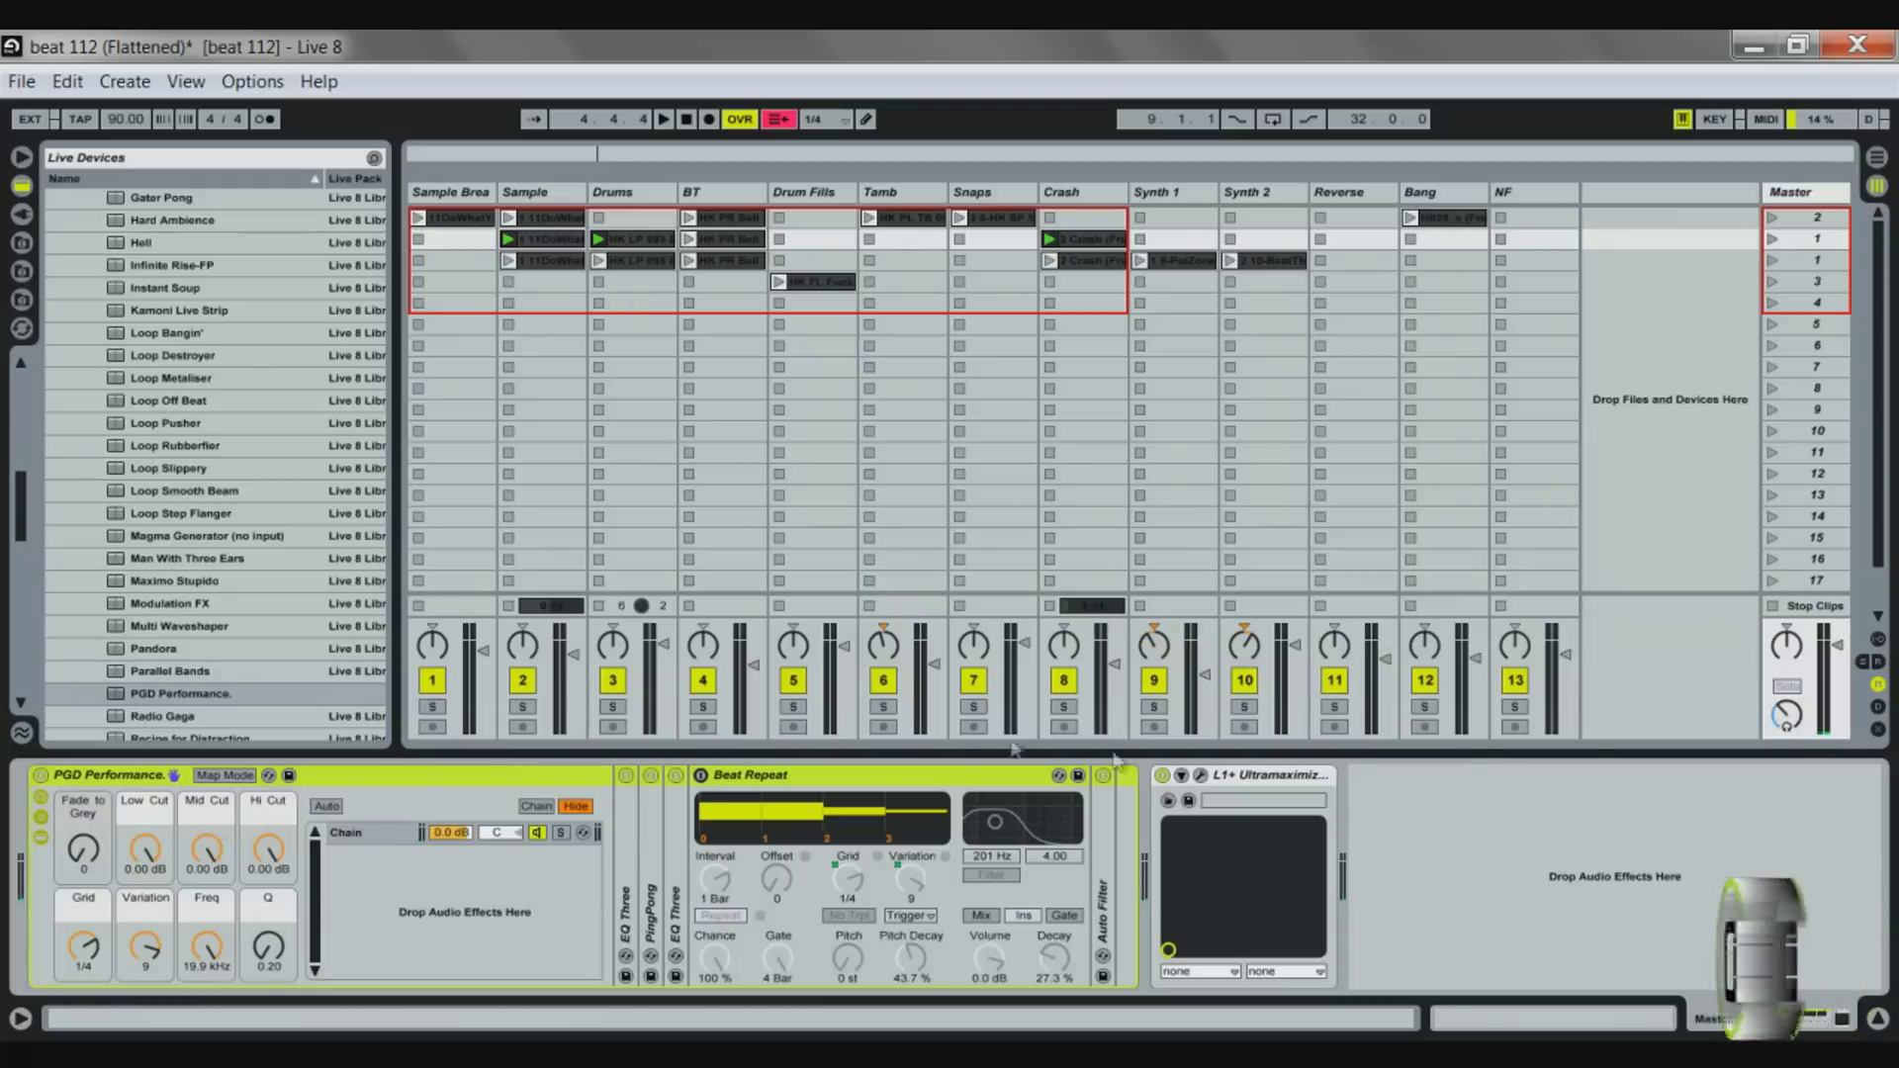
pyautogui.doubleClick(767, 775)
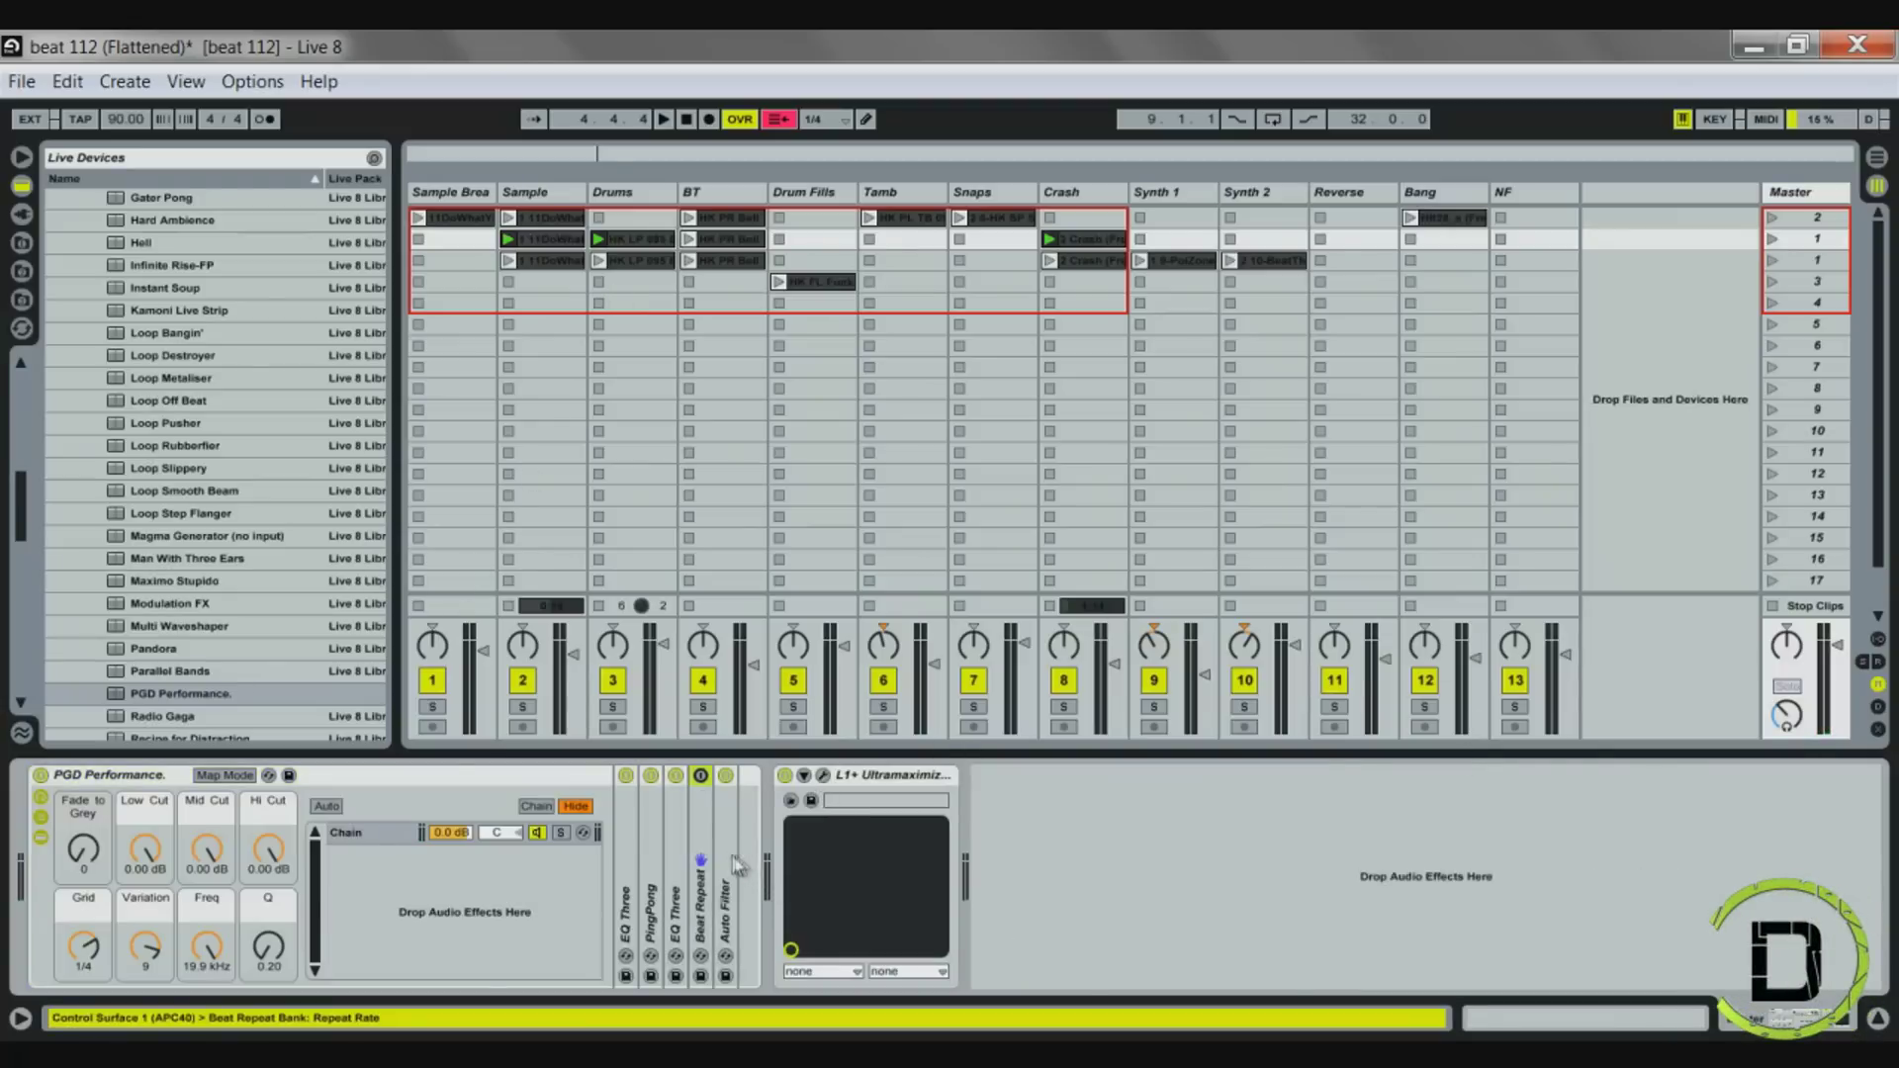
# Expand the rack's Auto Filter, audition it while the set plays, and collapse the device again
pyautogui.doubleClick(735, 866)
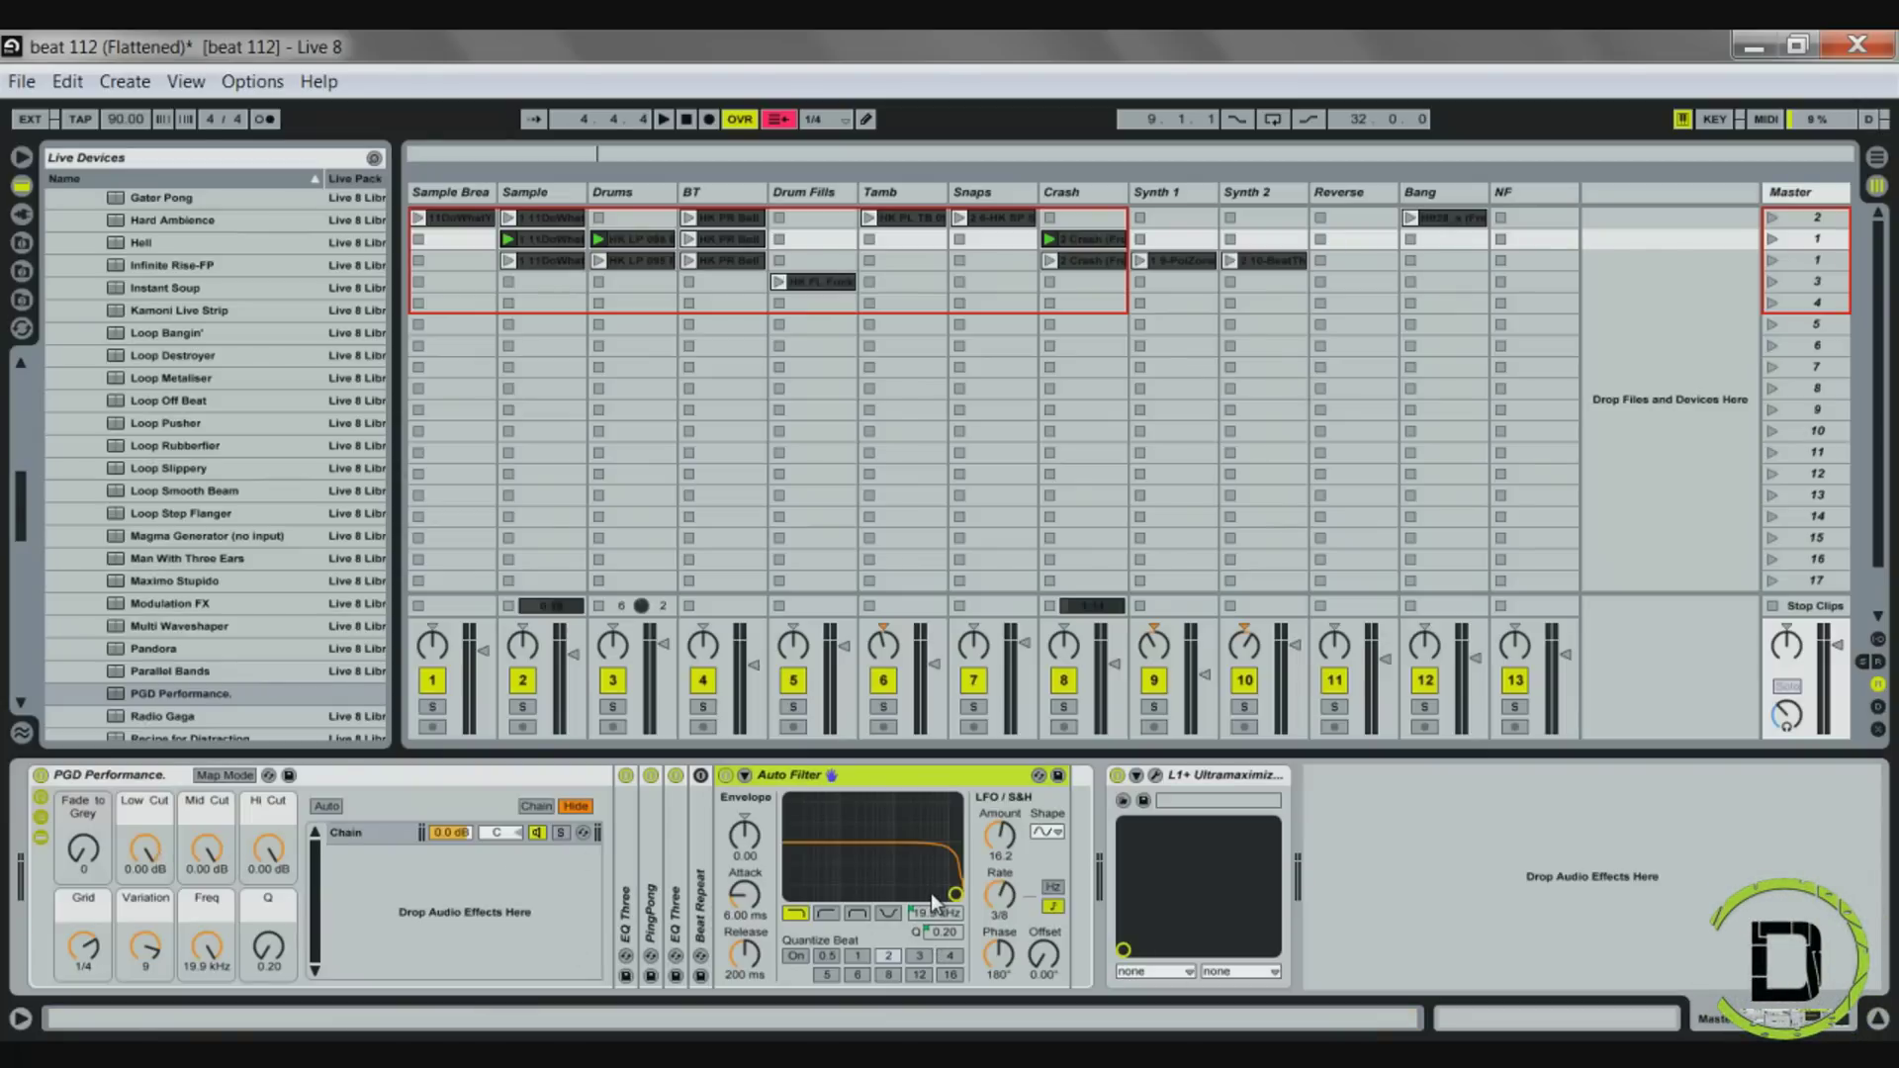
pyautogui.press('space')
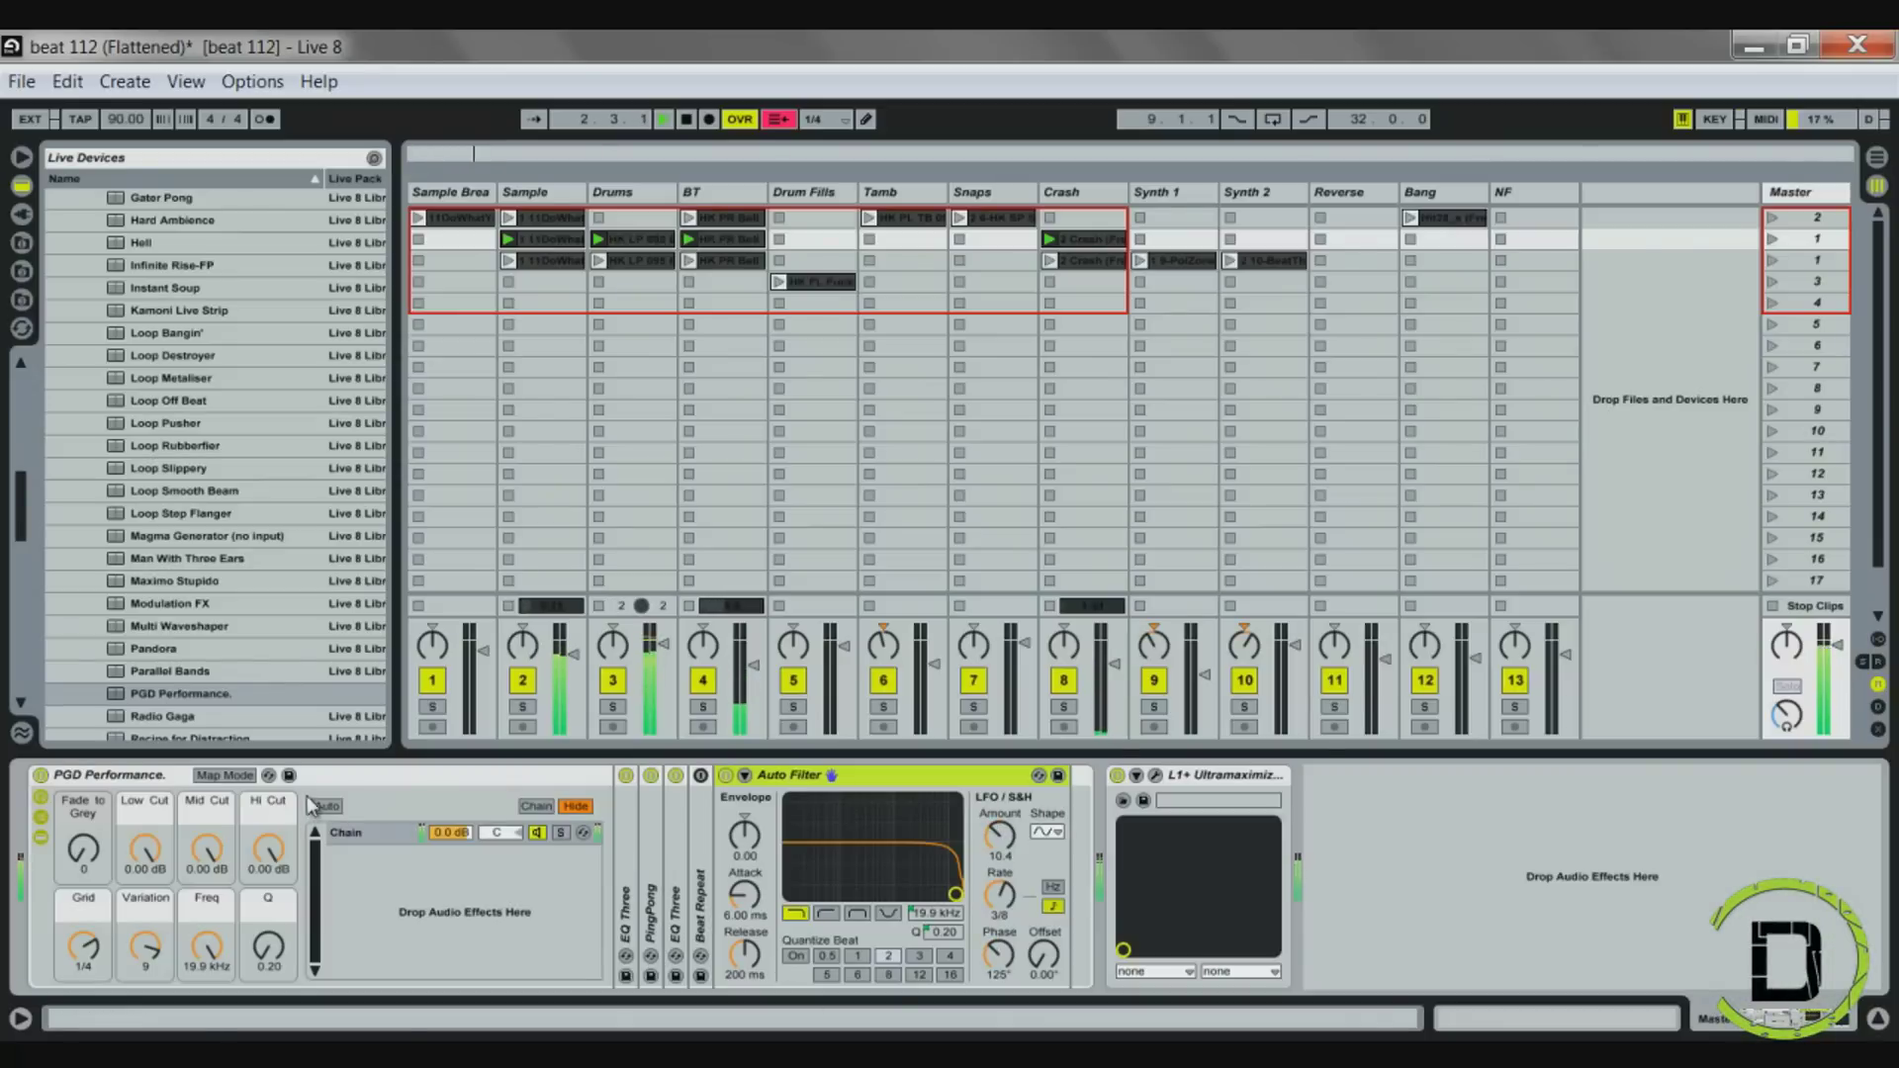
pyautogui.click(334, 785)
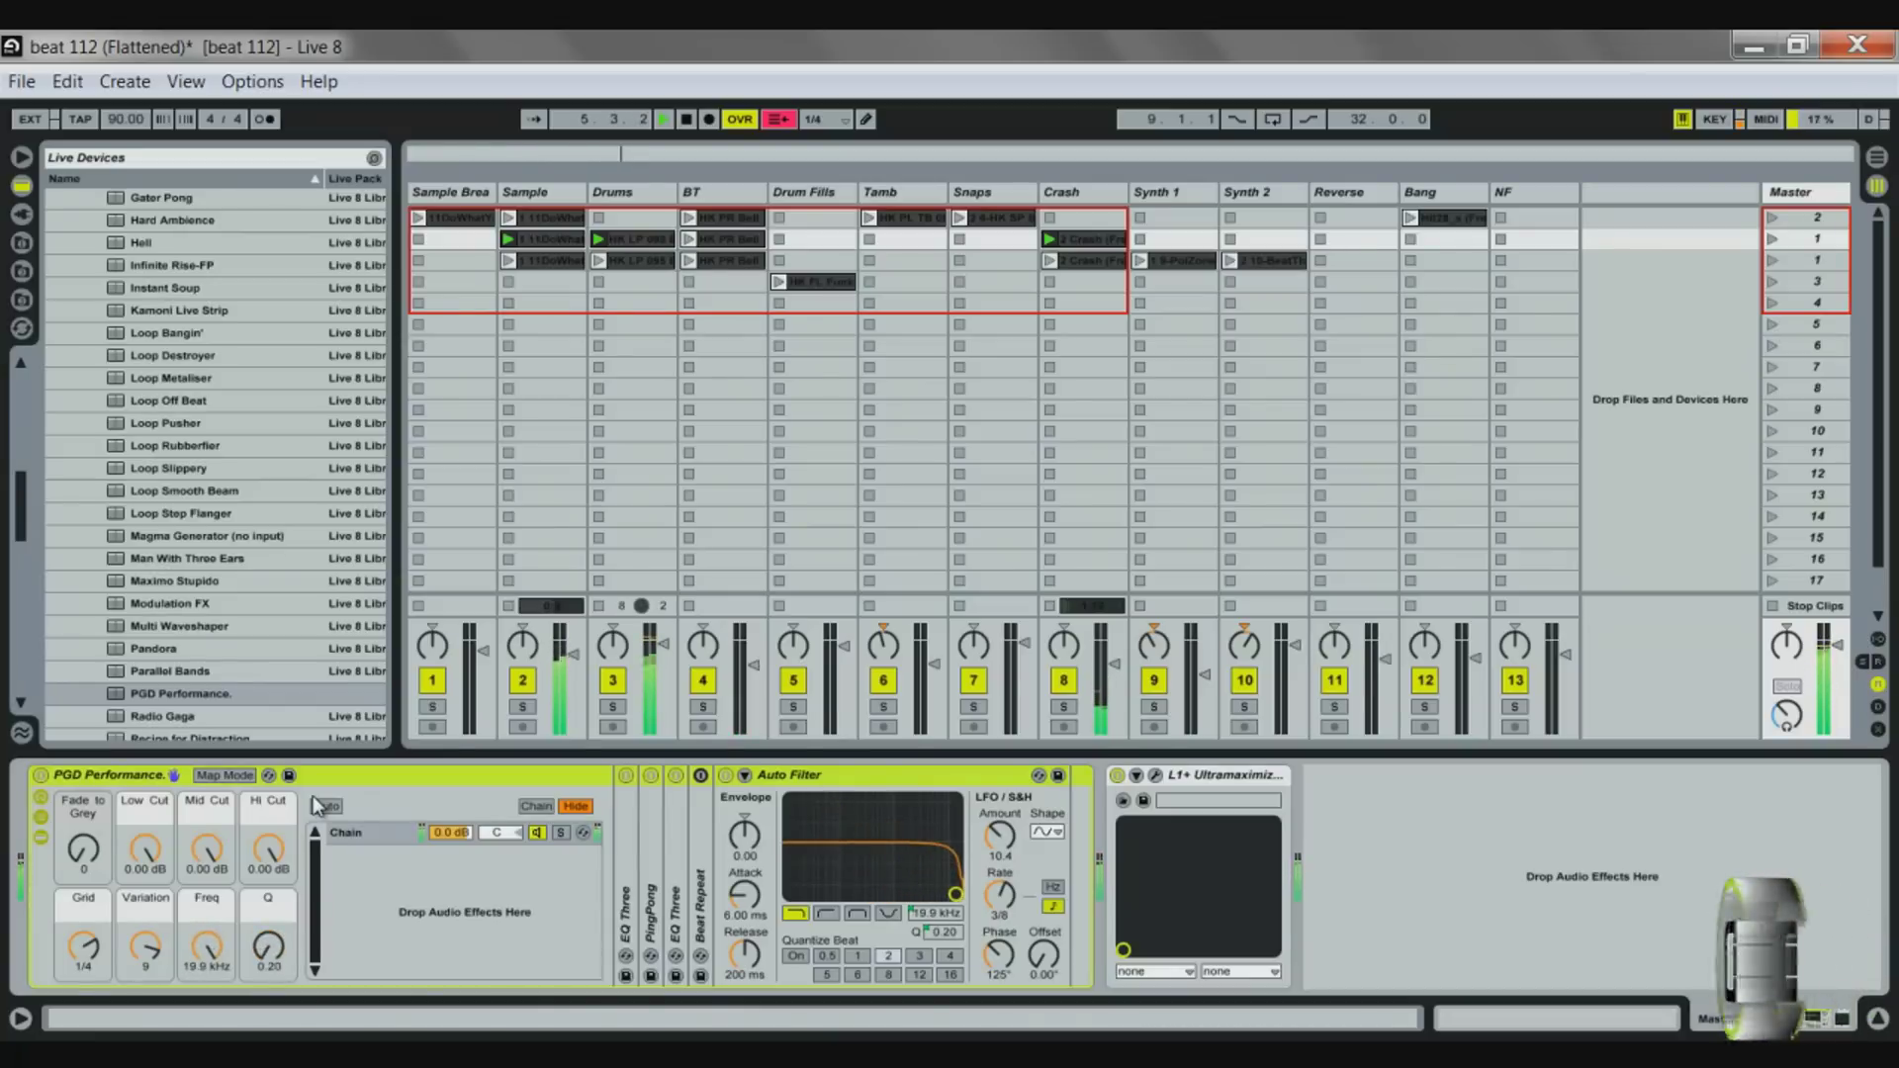
pyautogui.doubleClick(952, 781)
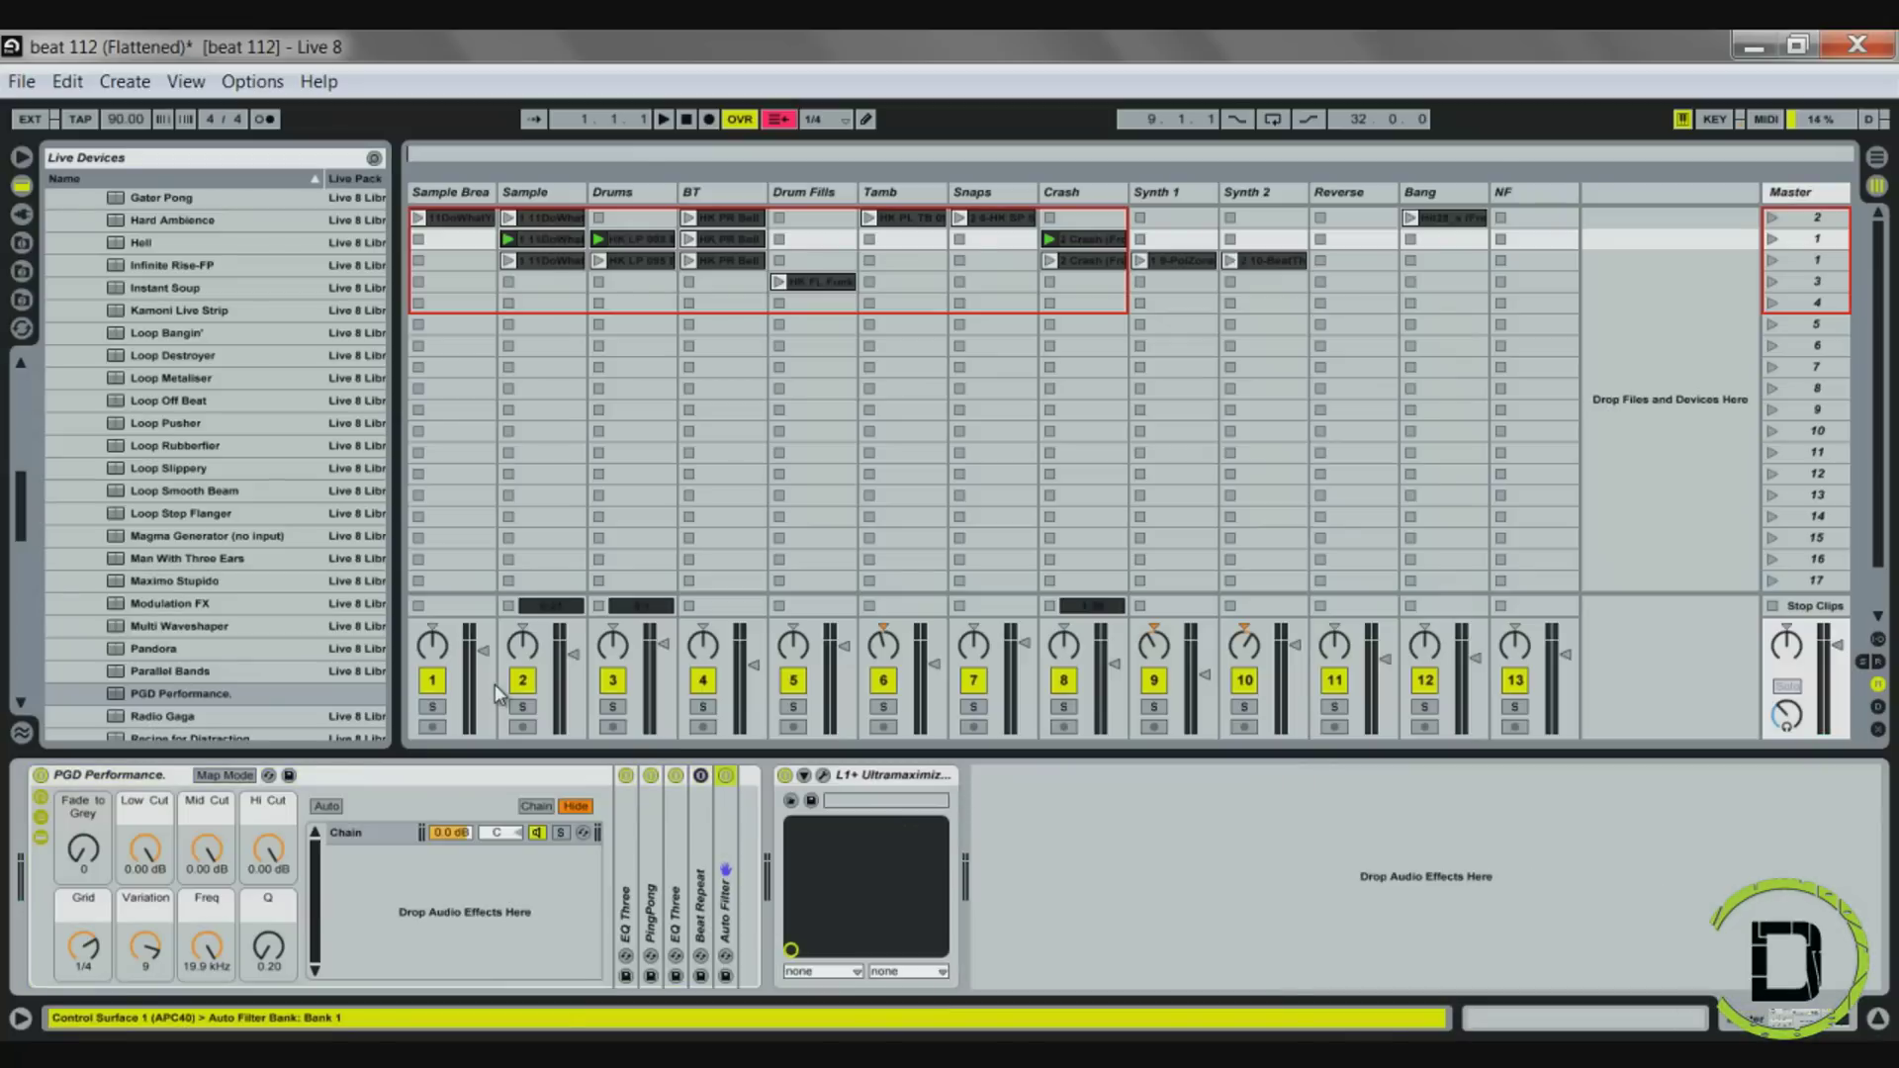
# Replace the PGD Performance rack on the Master track with the Fade to Grey preset from Performance & DJ, placed before L1+ Ultramaximizer
pyautogui.click(470, 777)
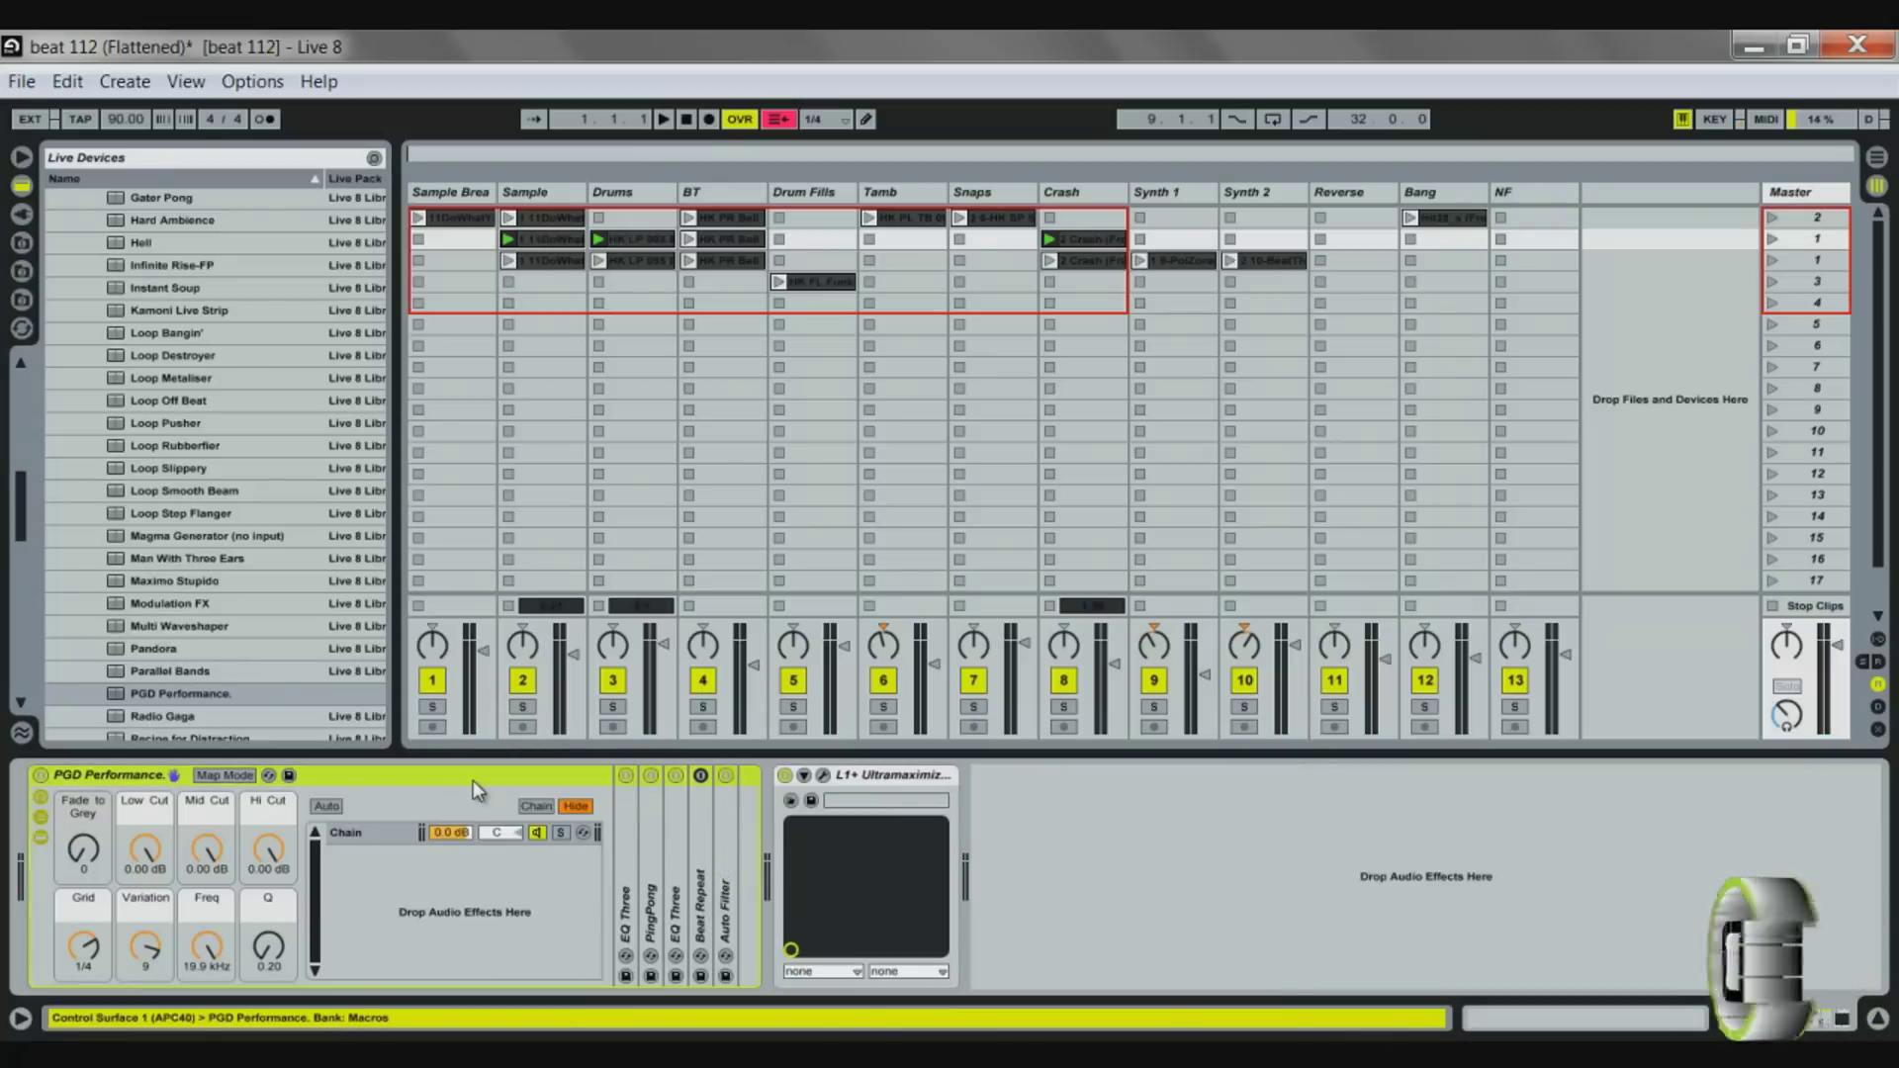
pyautogui.press('Delete')
pyautogui.scroll(3, 126, 594)
pyautogui.scroll(6, 170, 648)
pyautogui.moveTo(25, 453); pyautogui.dragTo(21, 405)
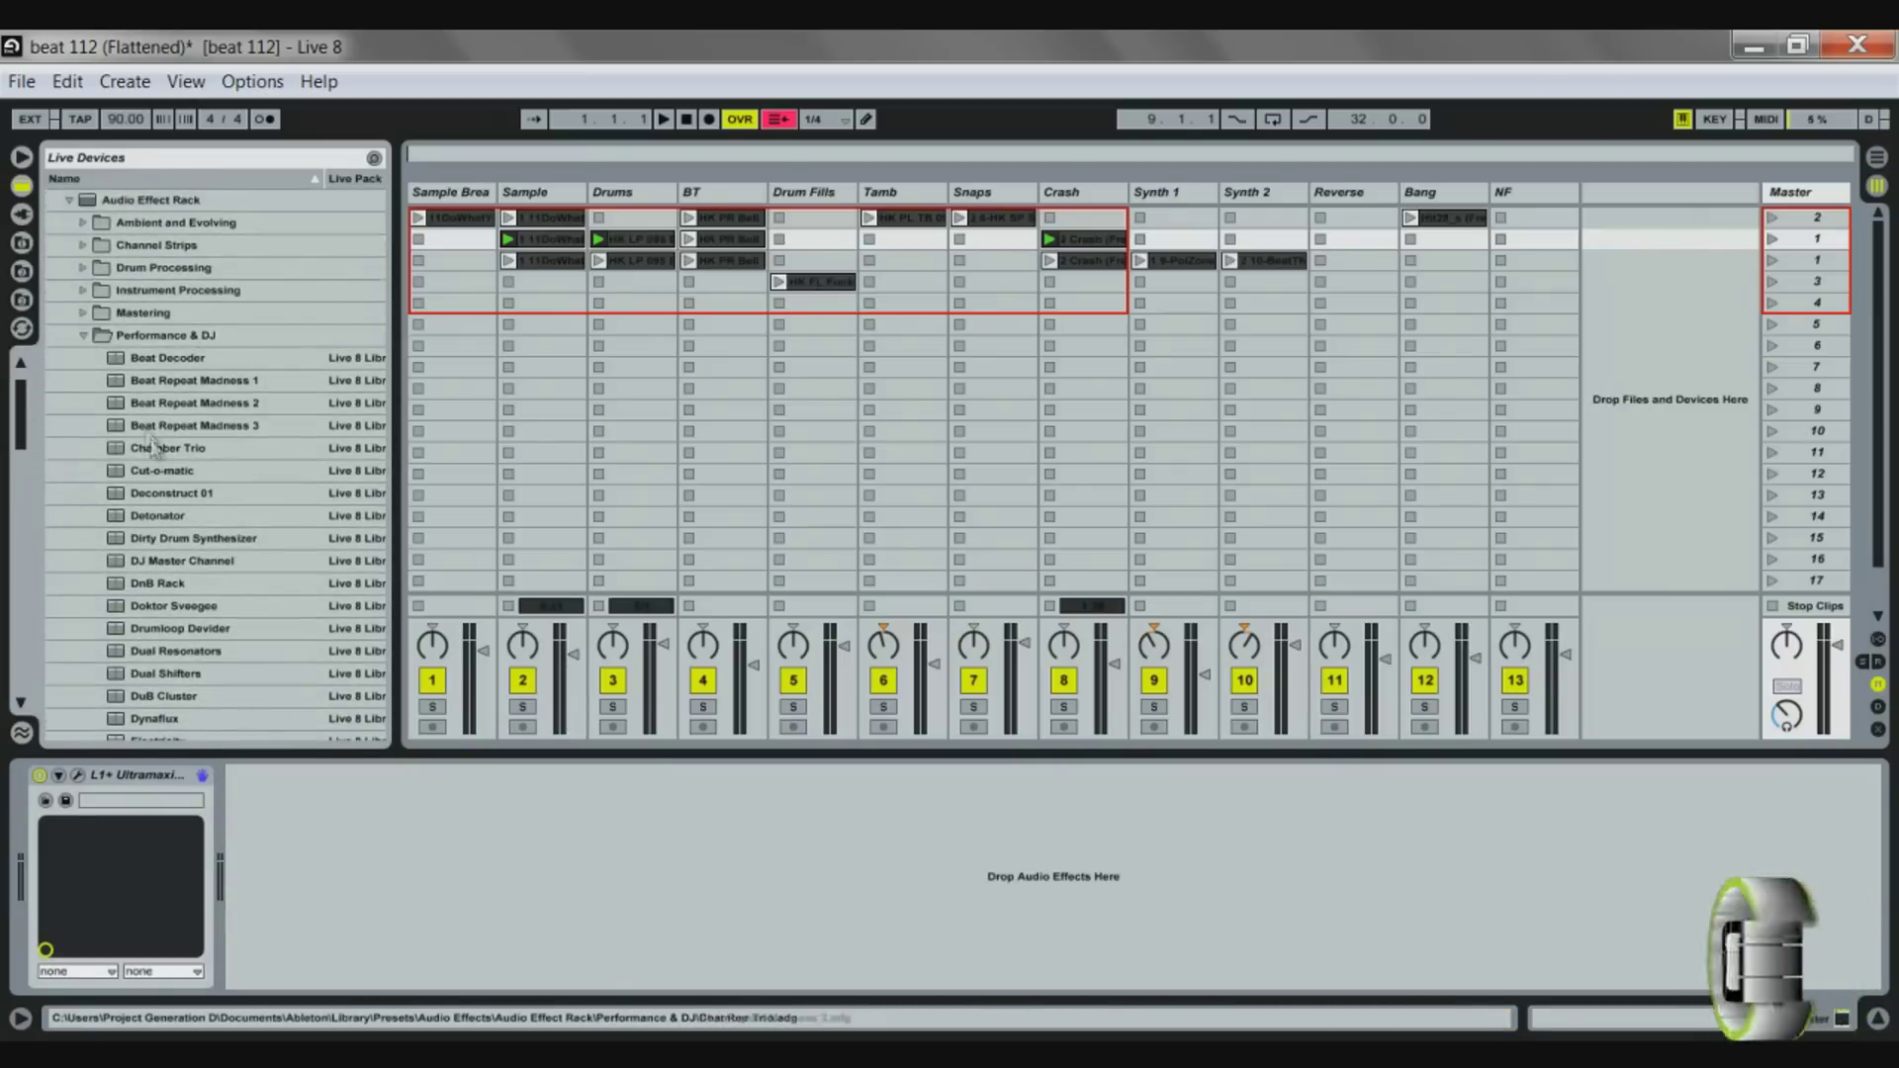
pyautogui.scroll(-9, 168, 450)
pyautogui.scroll(-2, 184, 451)
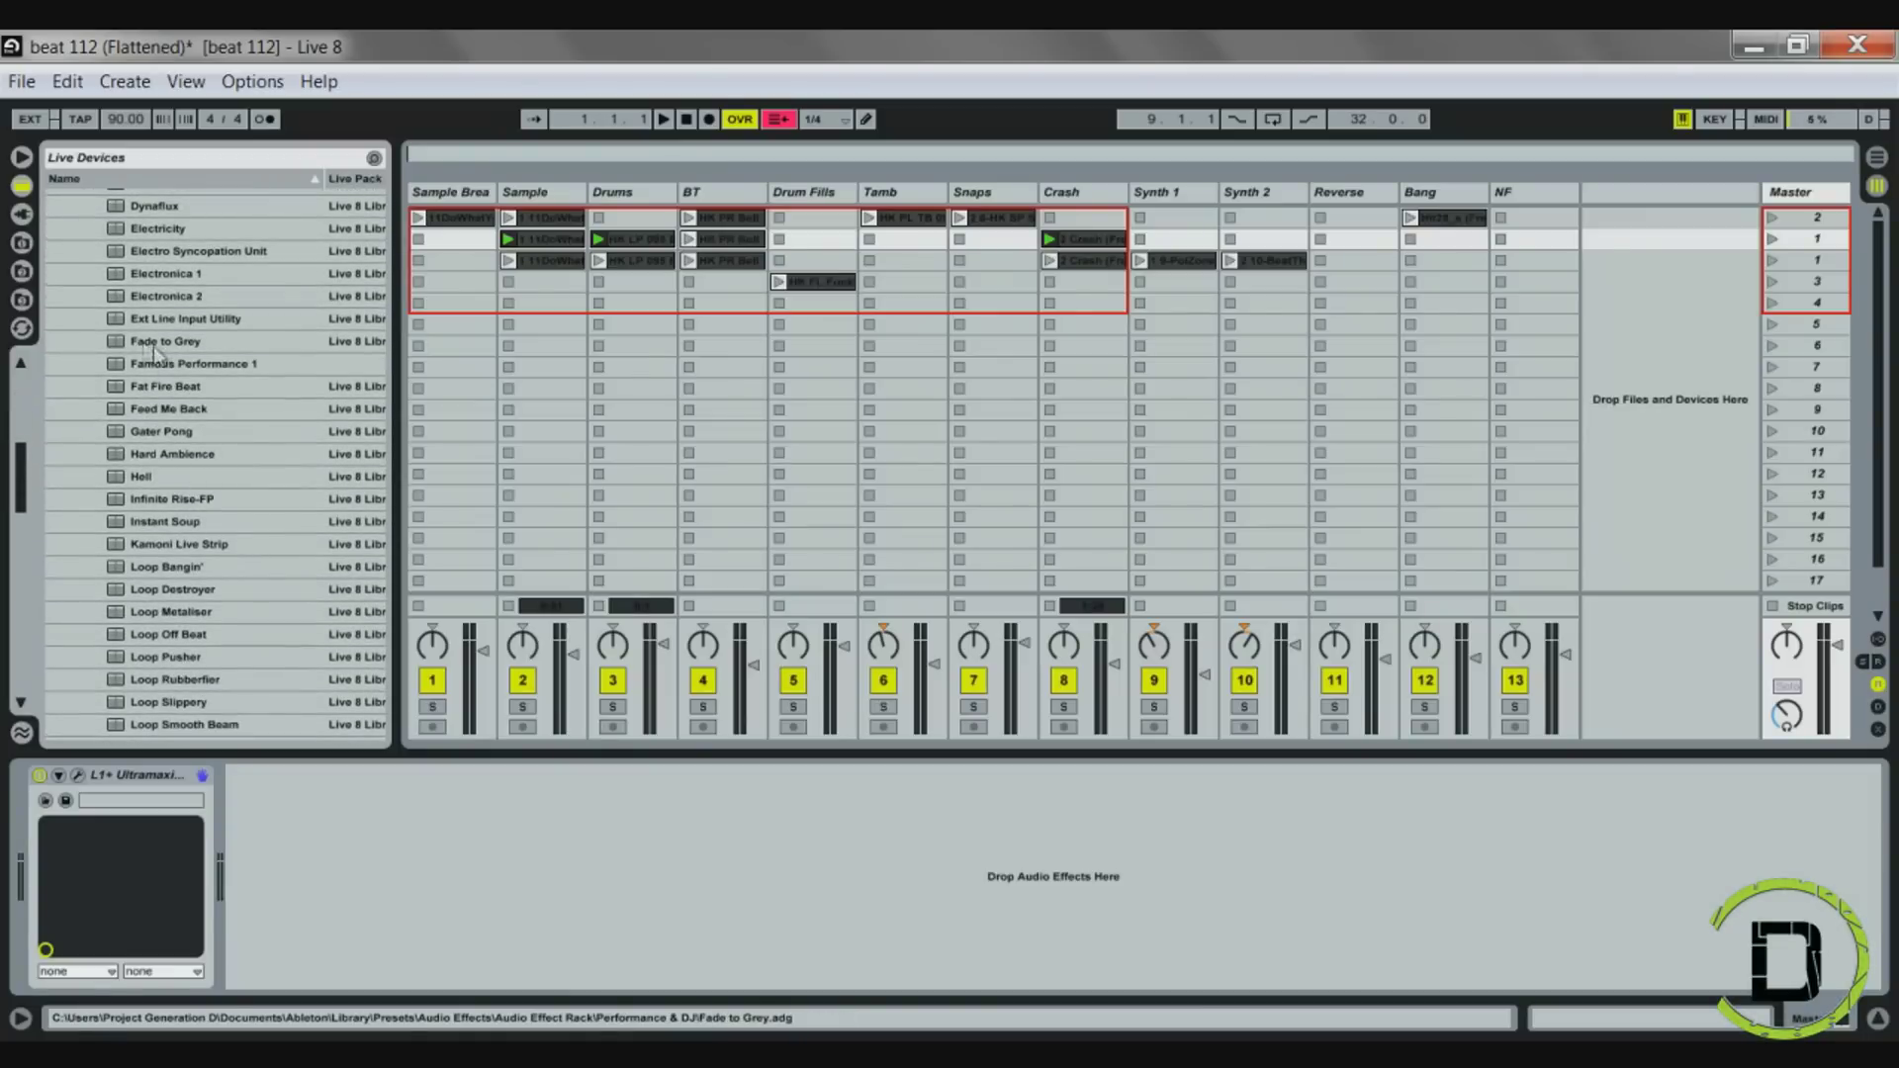
pyautogui.moveTo(158, 342); pyautogui.dragTo(8, 878)
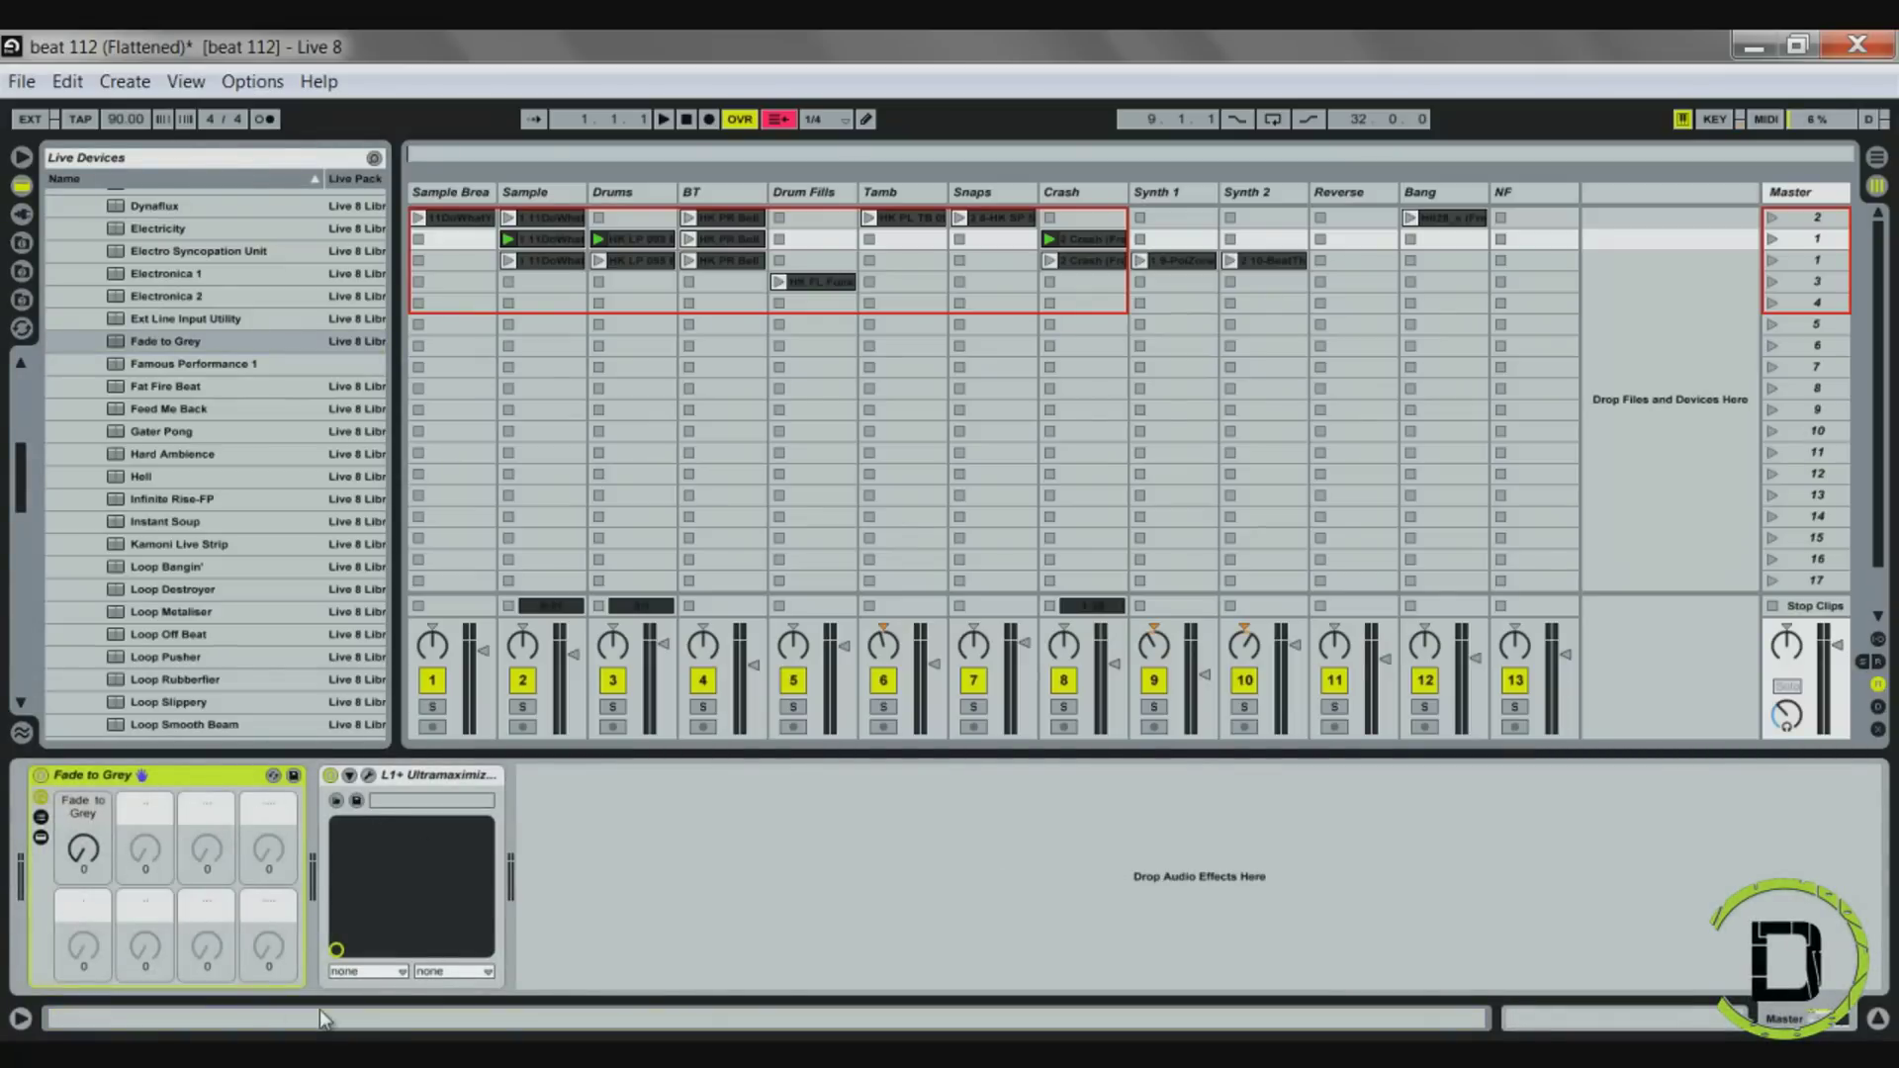
# Show the devices inside the Fade to Grey rack and keep its chain list hidden
pyautogui.click(39, 817)
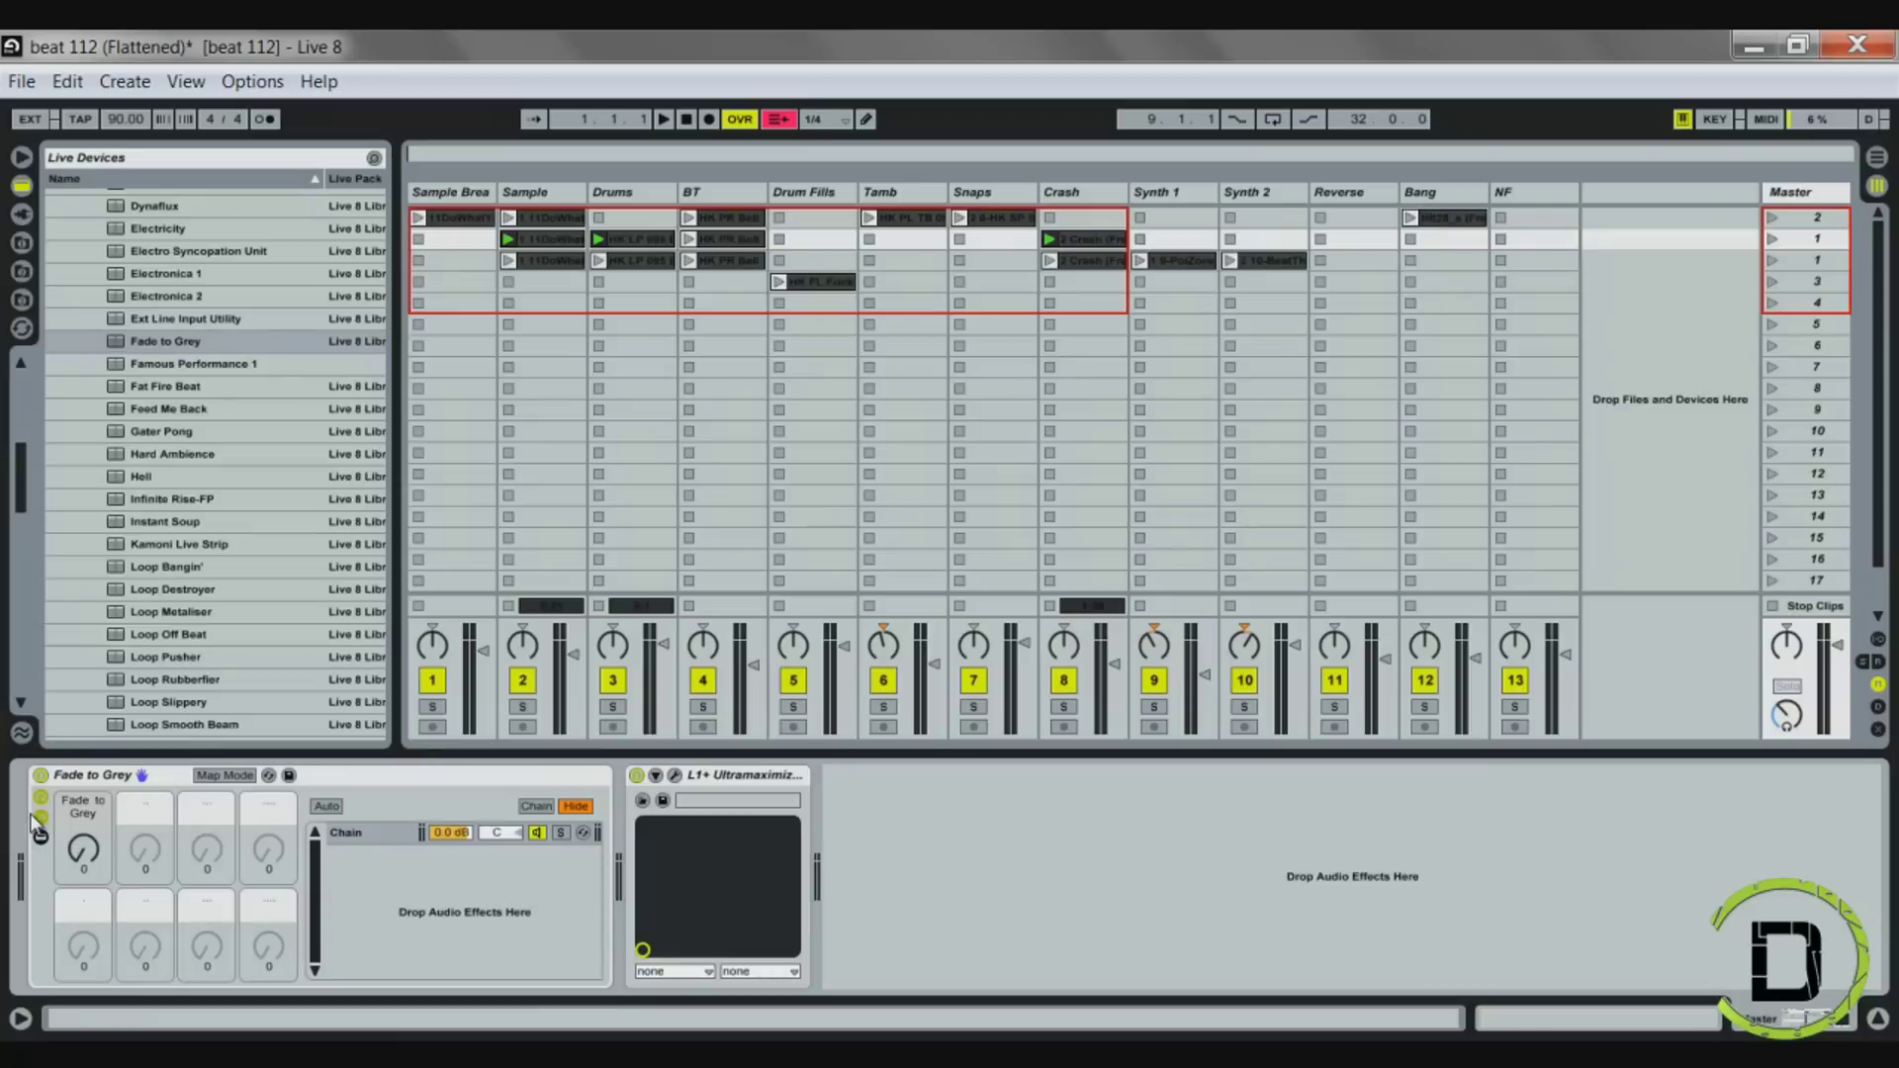
pyautogui.click(40, 819)
pyautogui.click(39, 837)
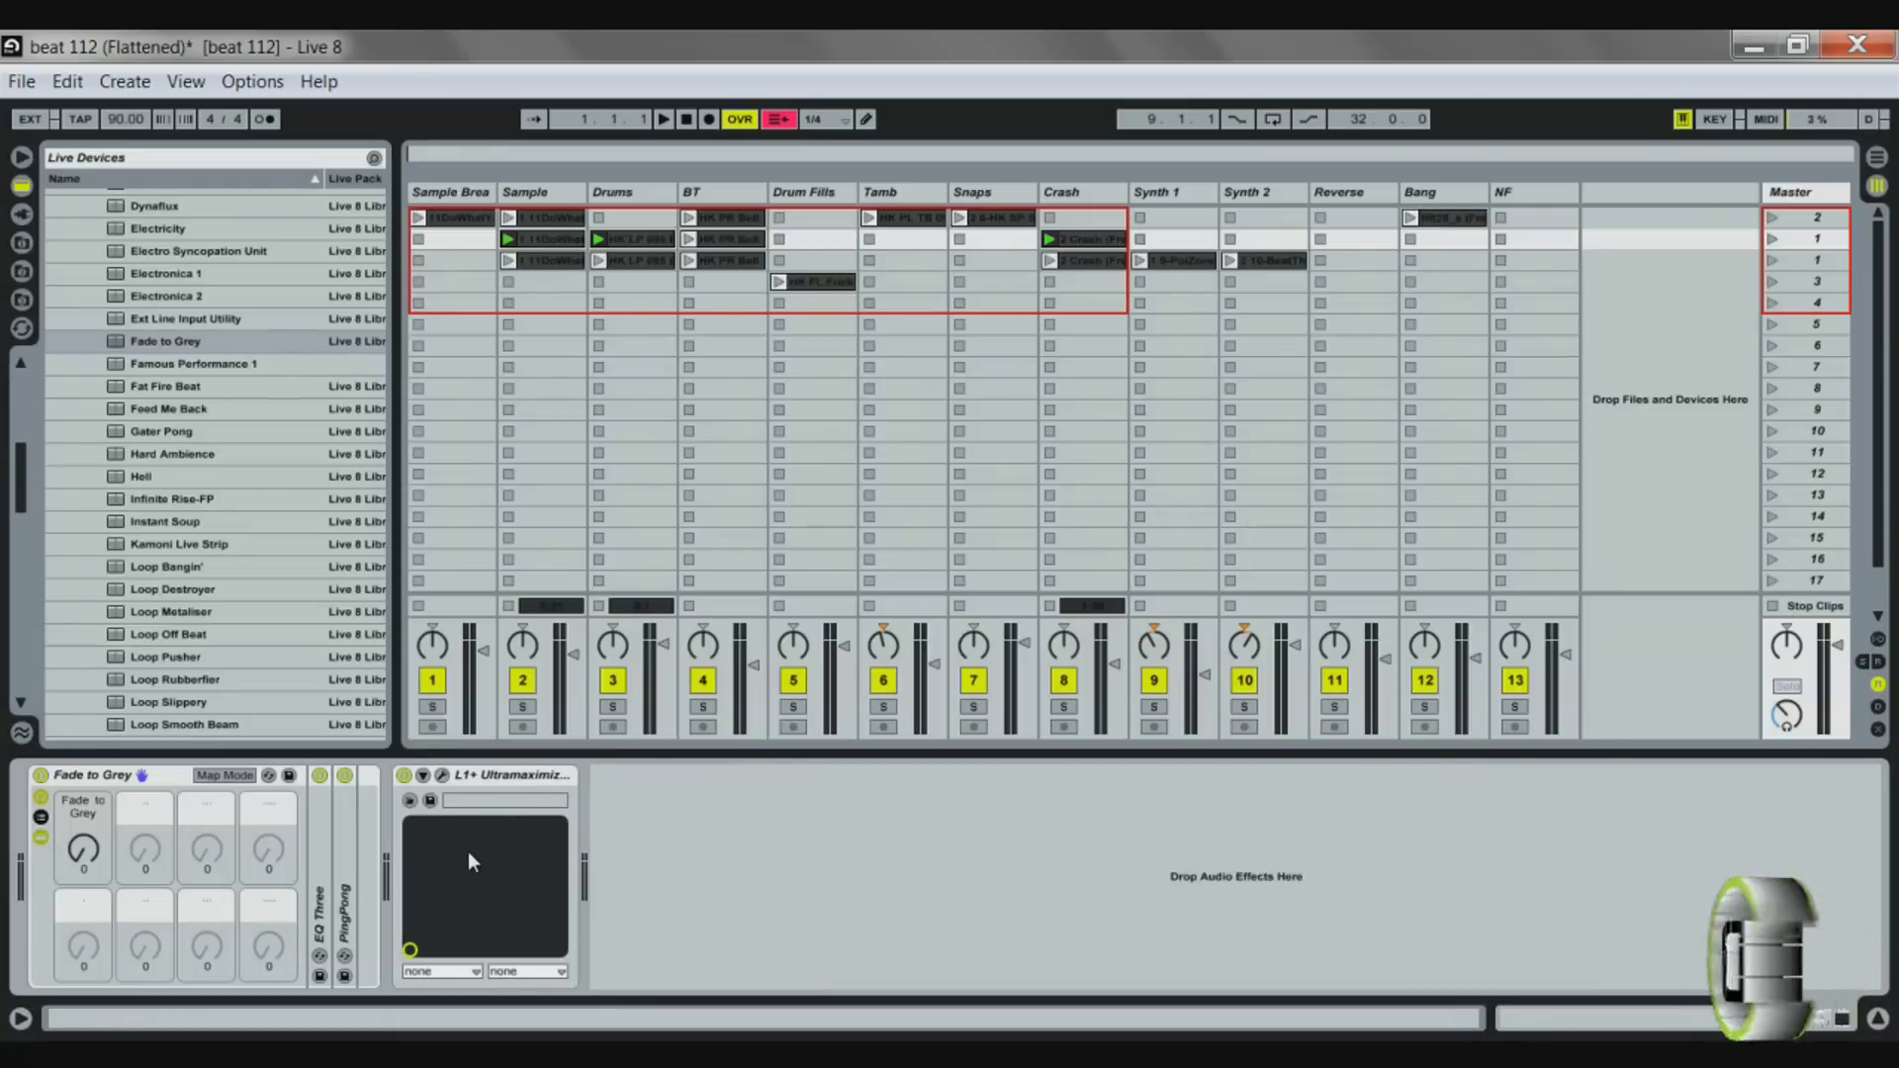
# Add an EQ Three from the audio effects to the Fade to Grey rack, after PingPong
pyautogui.click(24, 186)
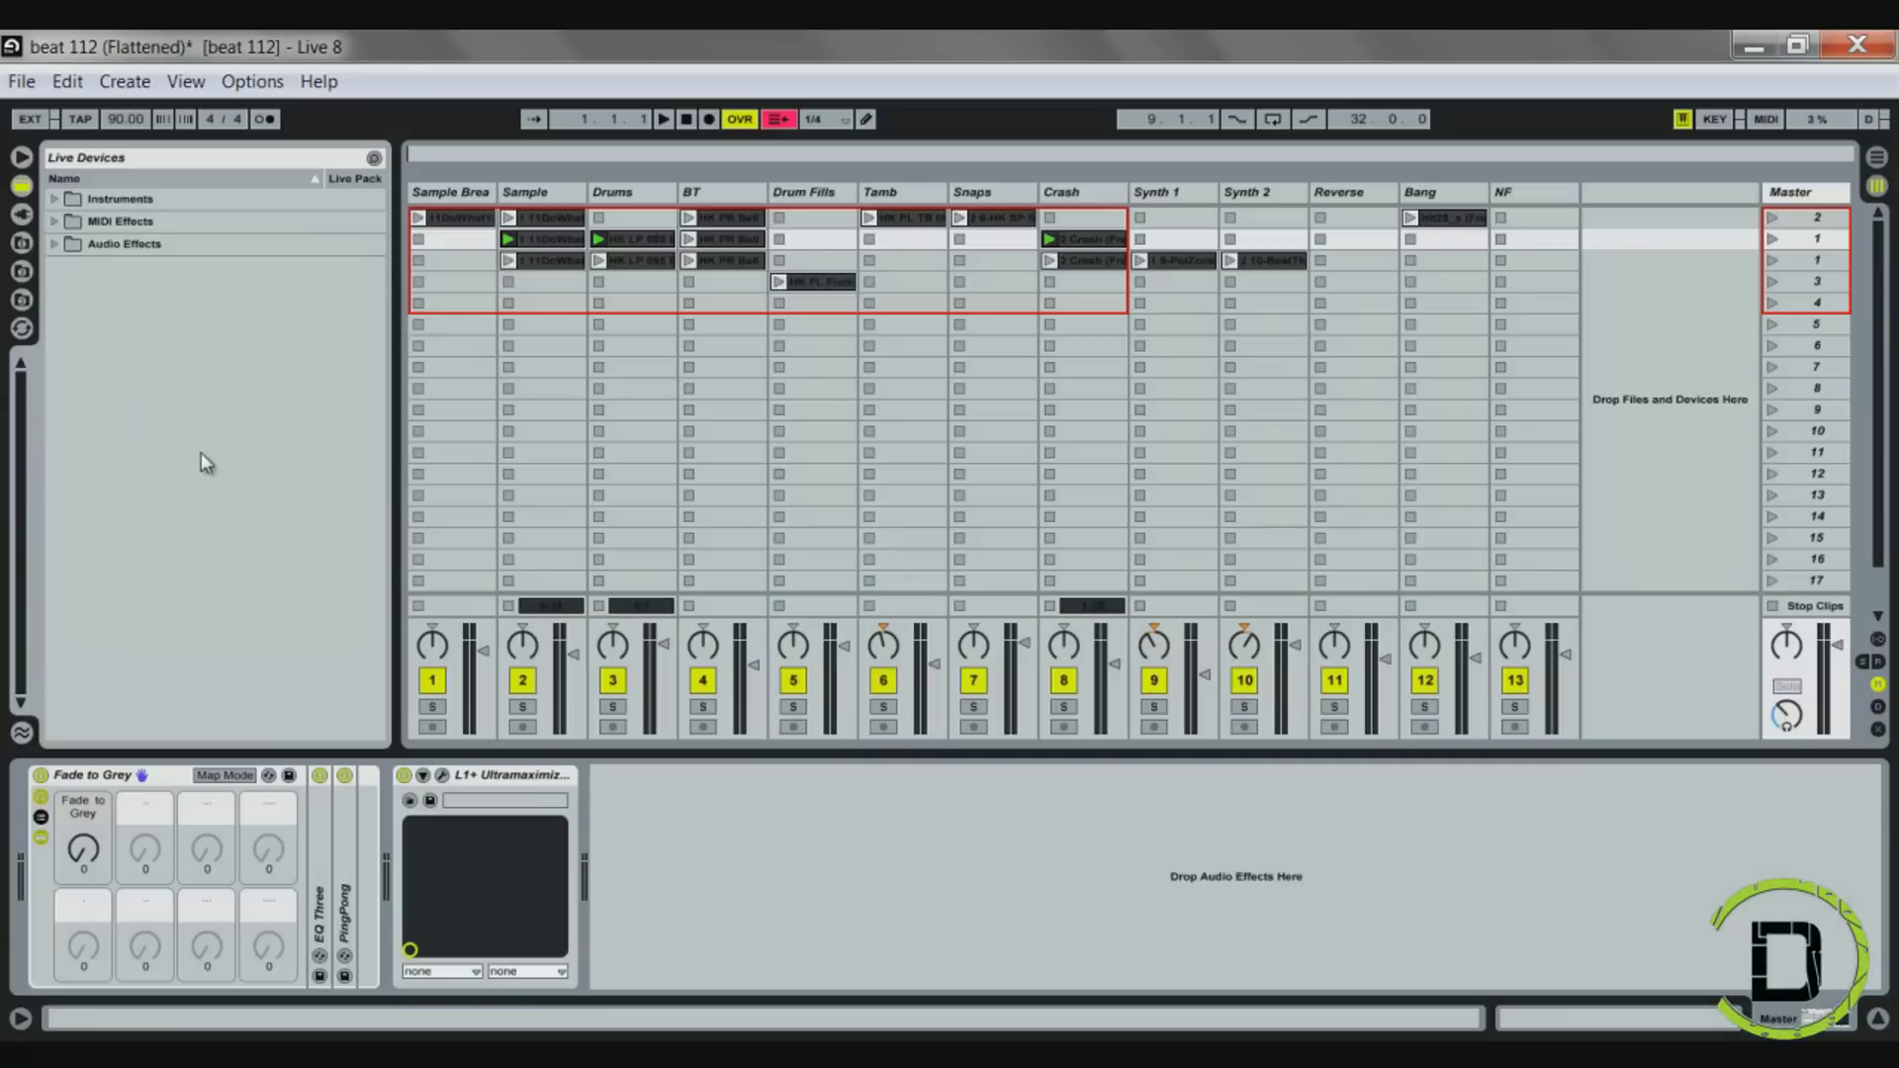
pyautogui.click(74, 242)
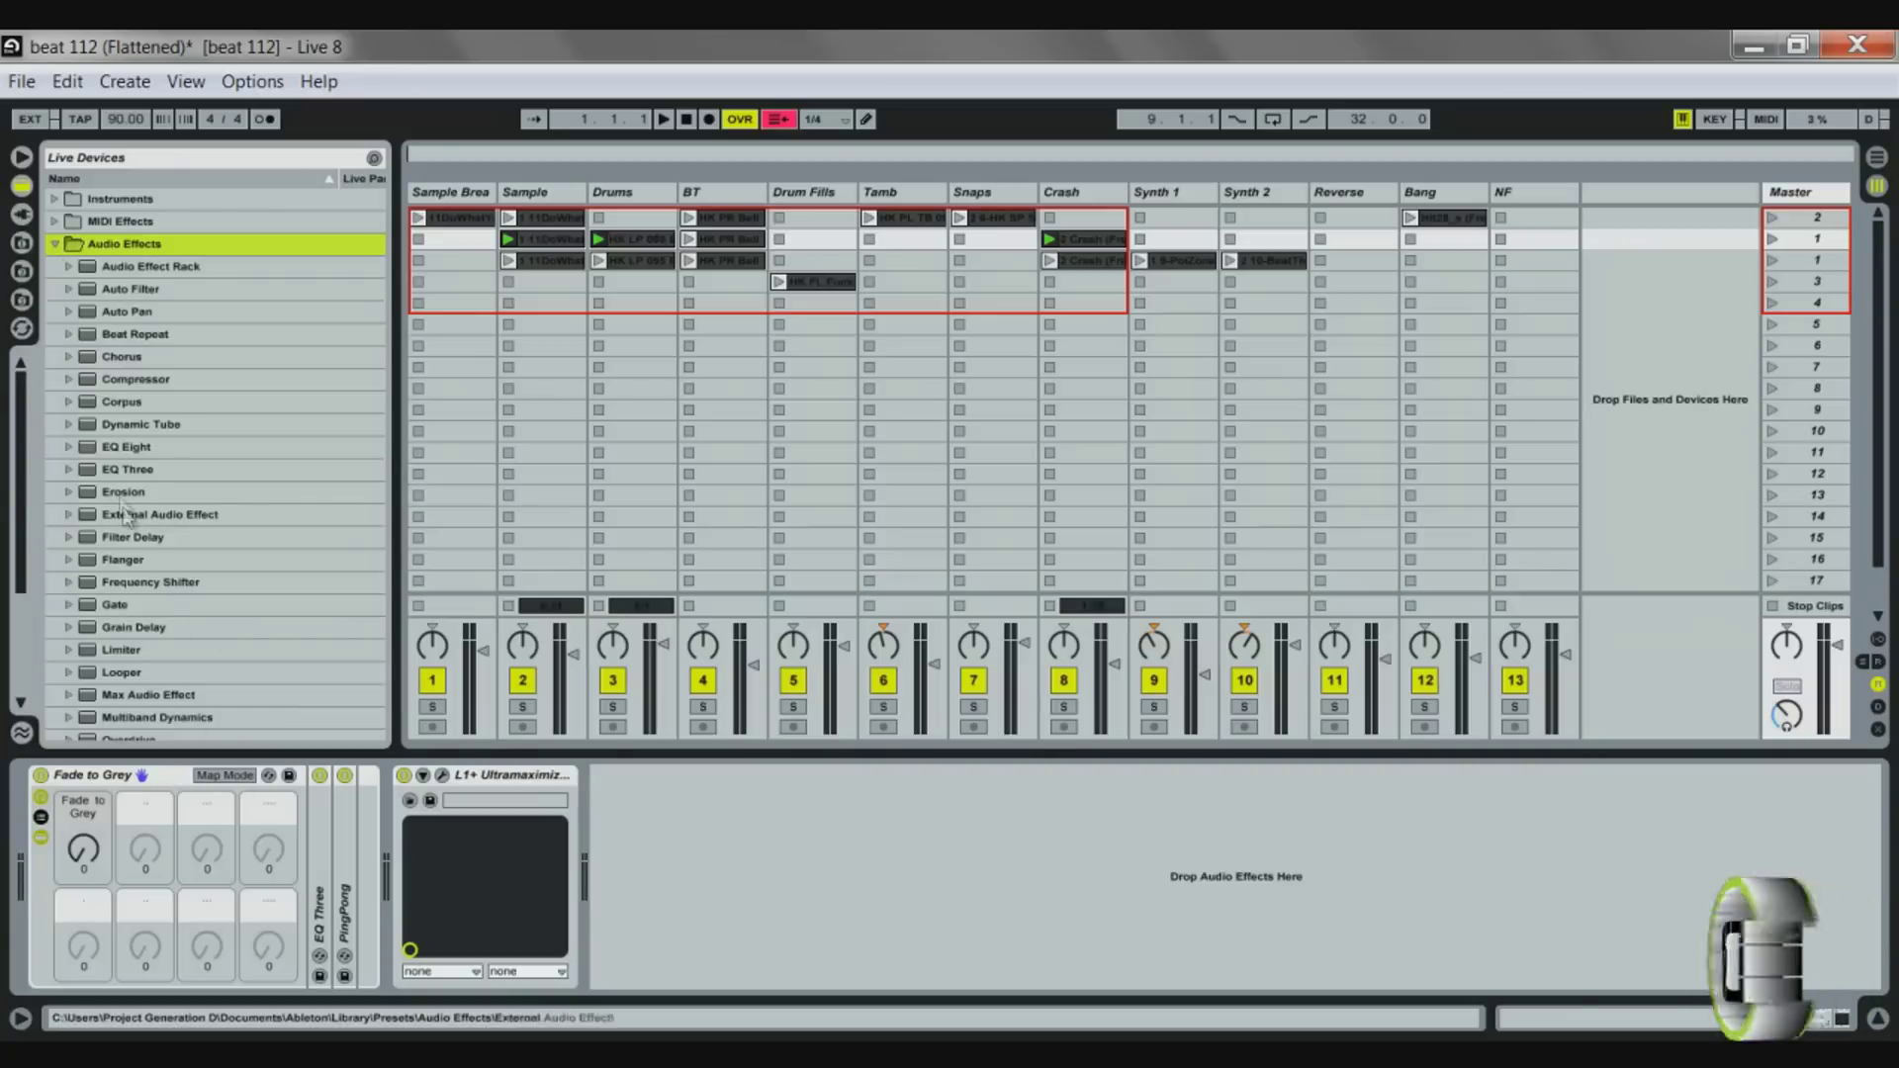
pyautogui.click(113, 447)
pyautogui.moveTo(120, 474)
pyautogui.mouseDown()
pyautogui.moveTo(331, 875)
pyautogui.moveTo(366, 881)
pyautogui.moveTo(355, 849)
pyautogui.mouseUp()
# Map the new EQ Three's GainLow to the rack's second macro and name that macro Low Cut
pyautogui.rightClick(378, 835)
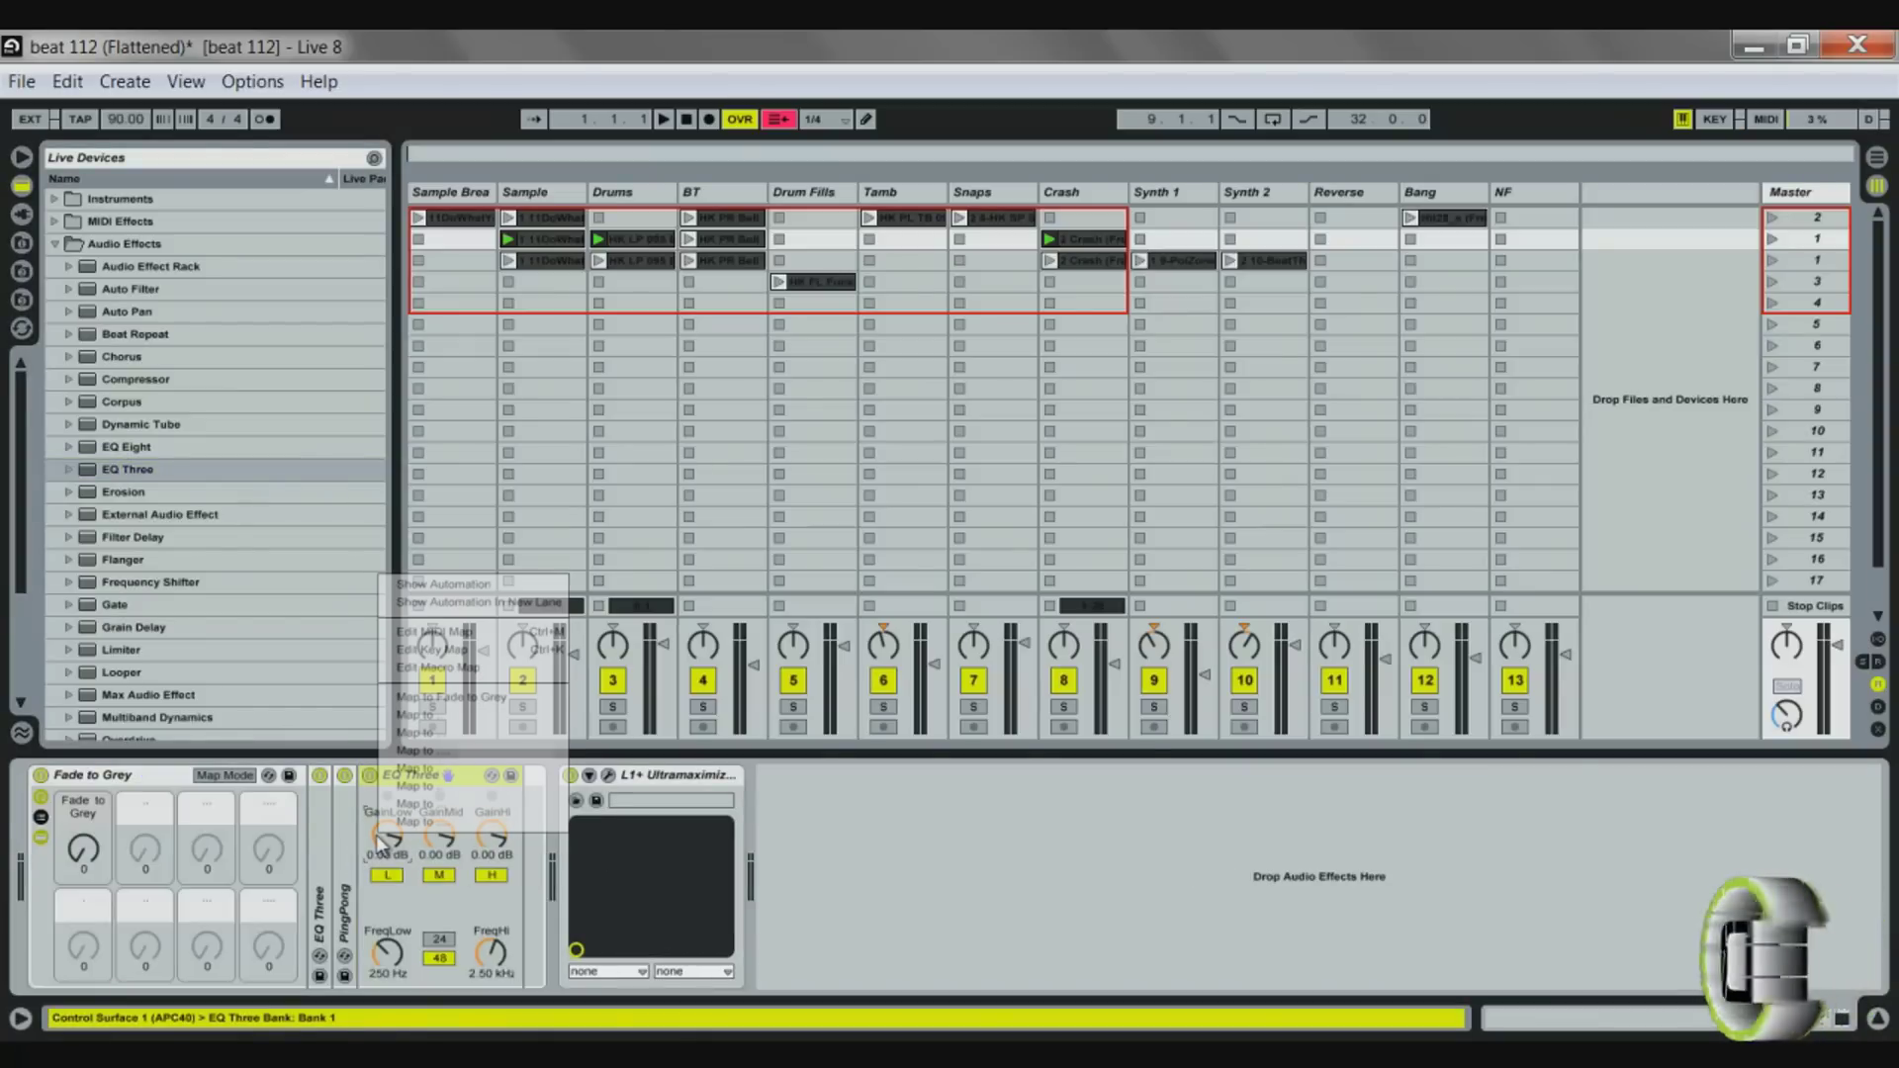
pyautogui.click(437, 714)
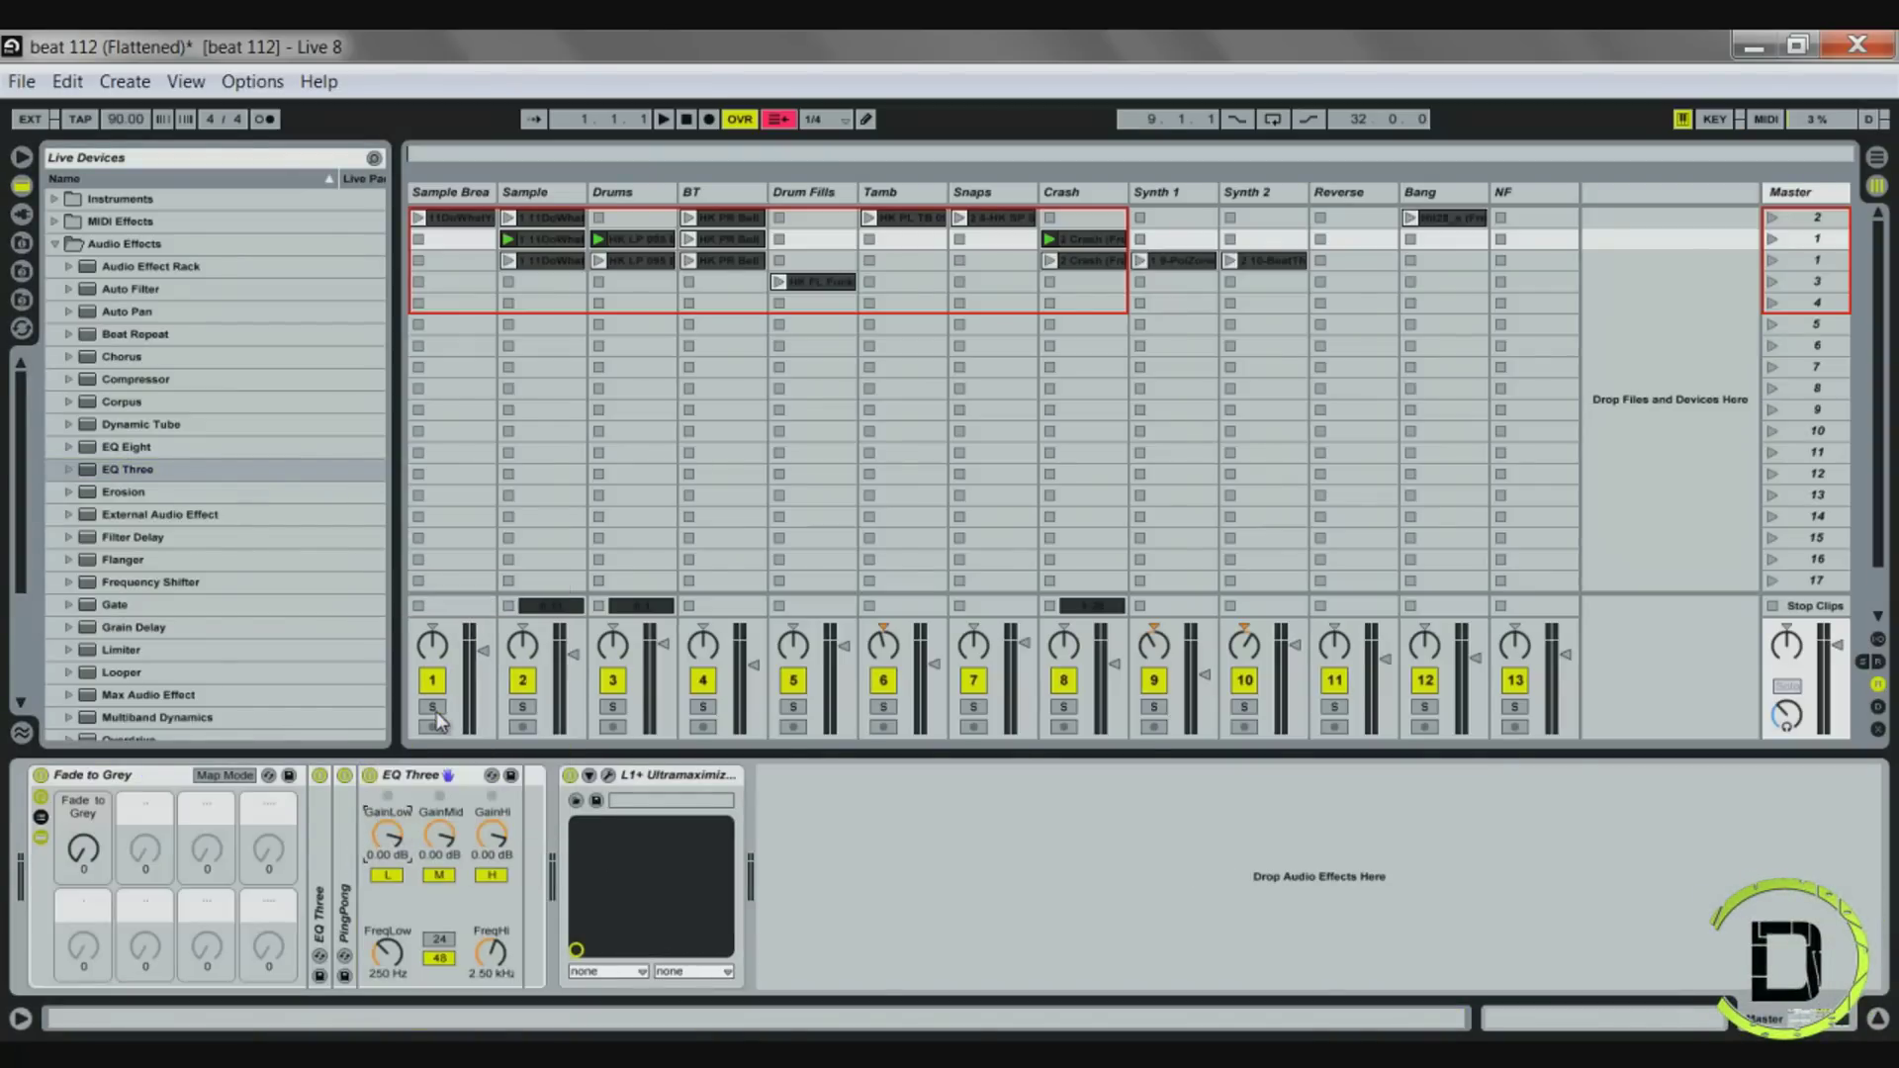
pyautogui.rightClick(140, 811)
pyautogui.click(247, 652)
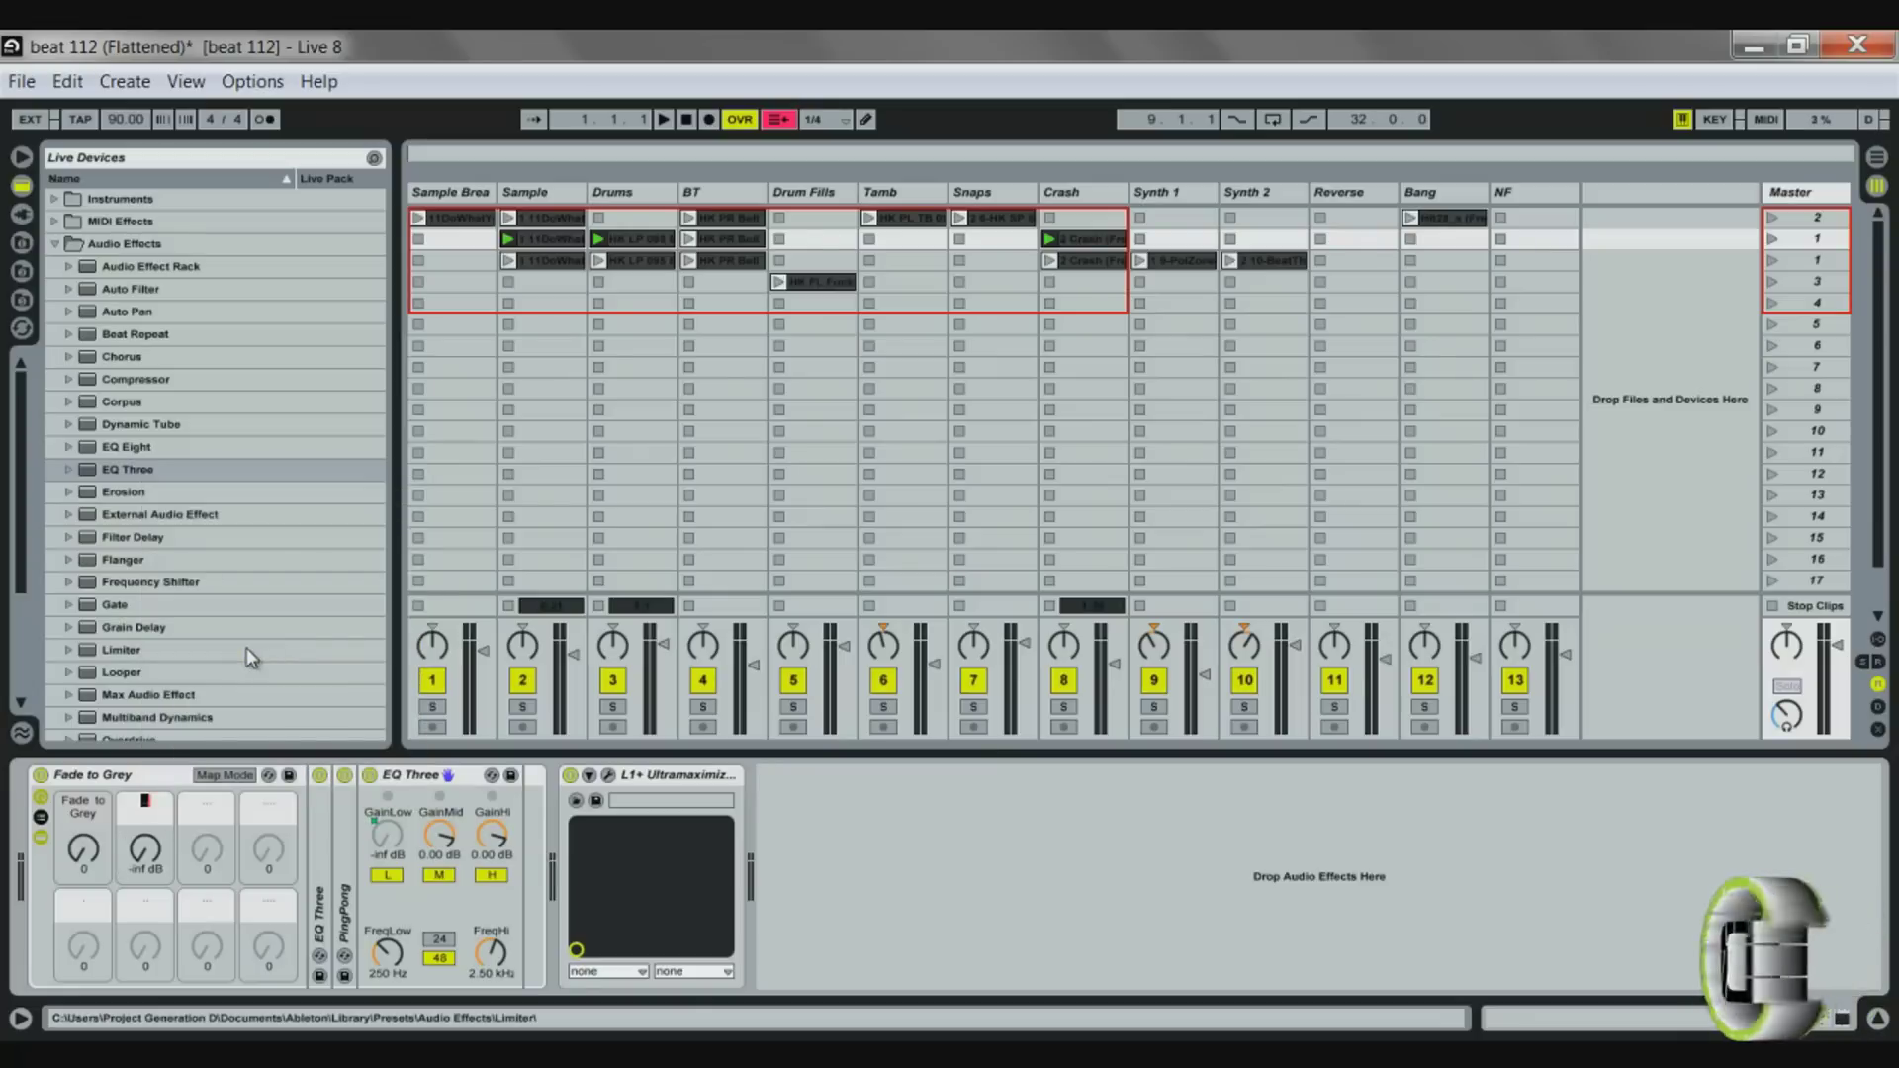
pyautogui.write('Low Cut')
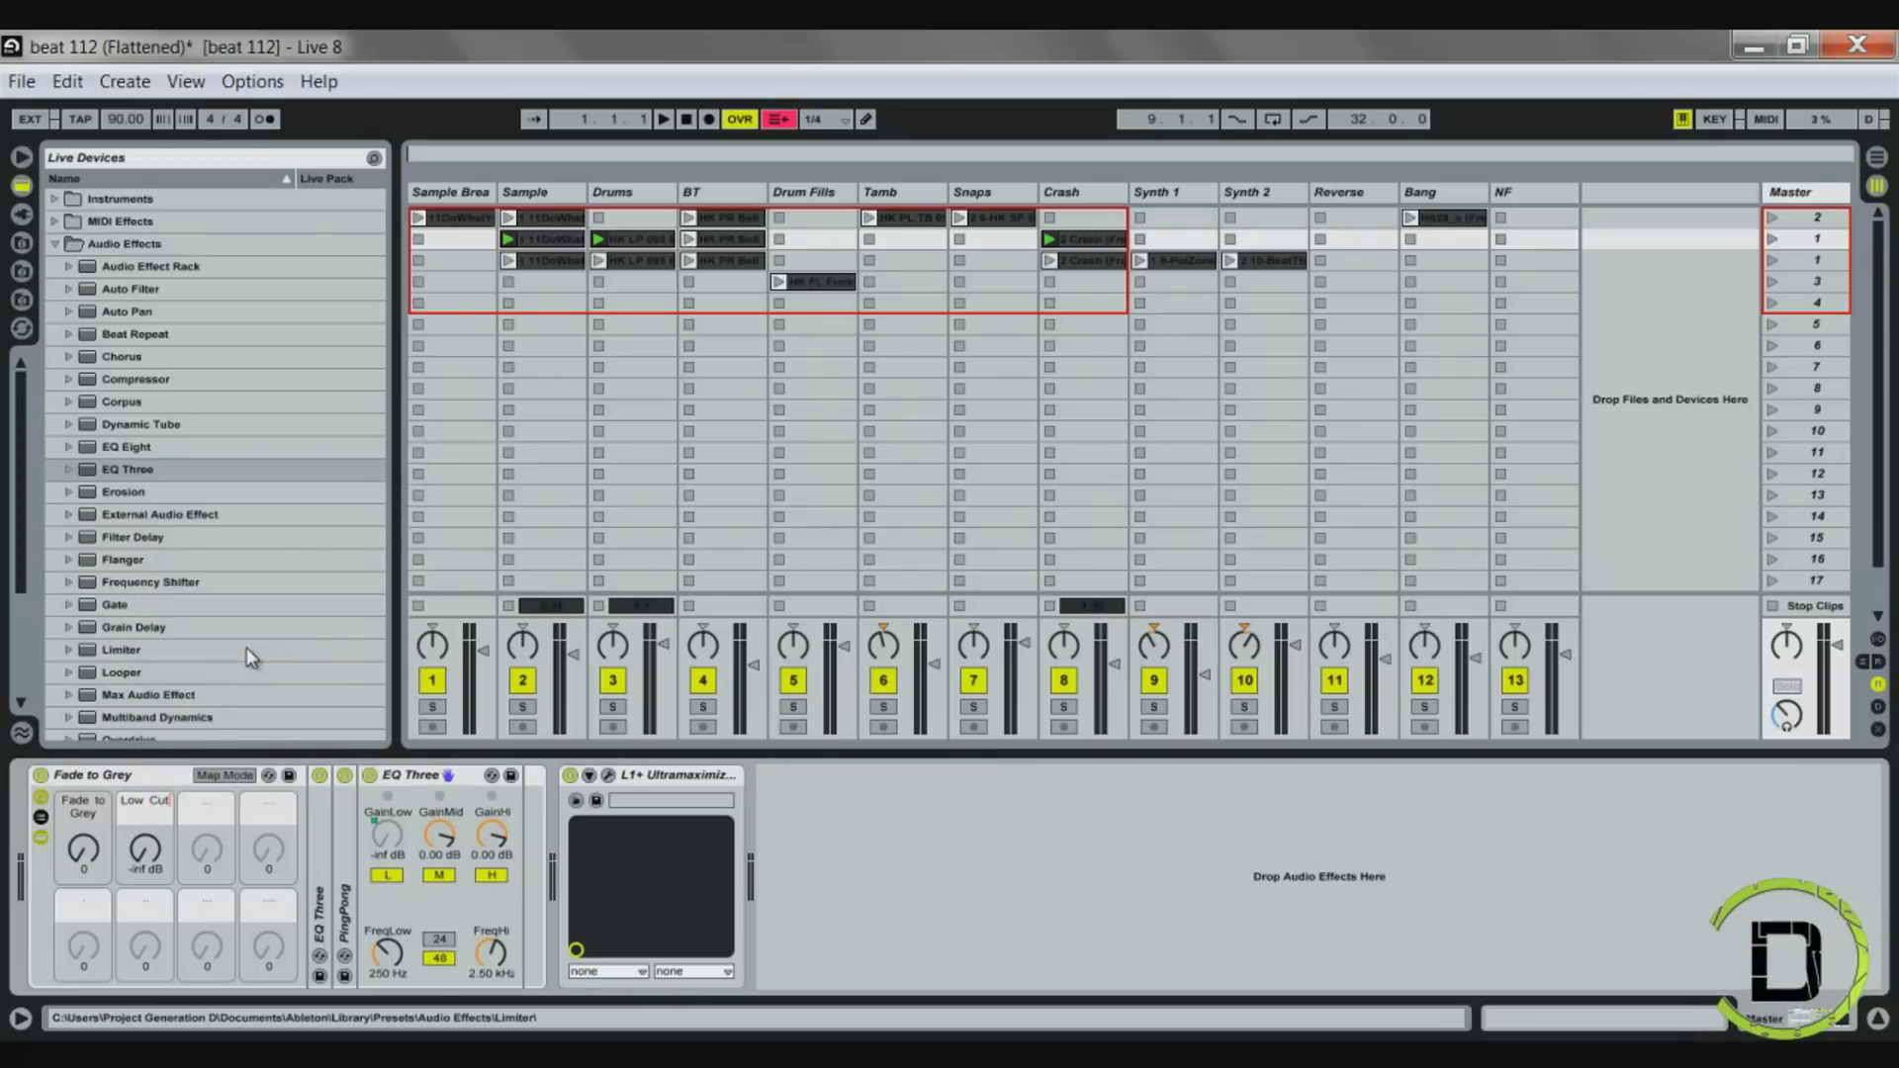
pyautogui.press('Return')
# Map the EQ Three's GainMid to the third macro and name that macro Mid Cut
pyautogui.rightClick(442, 836)
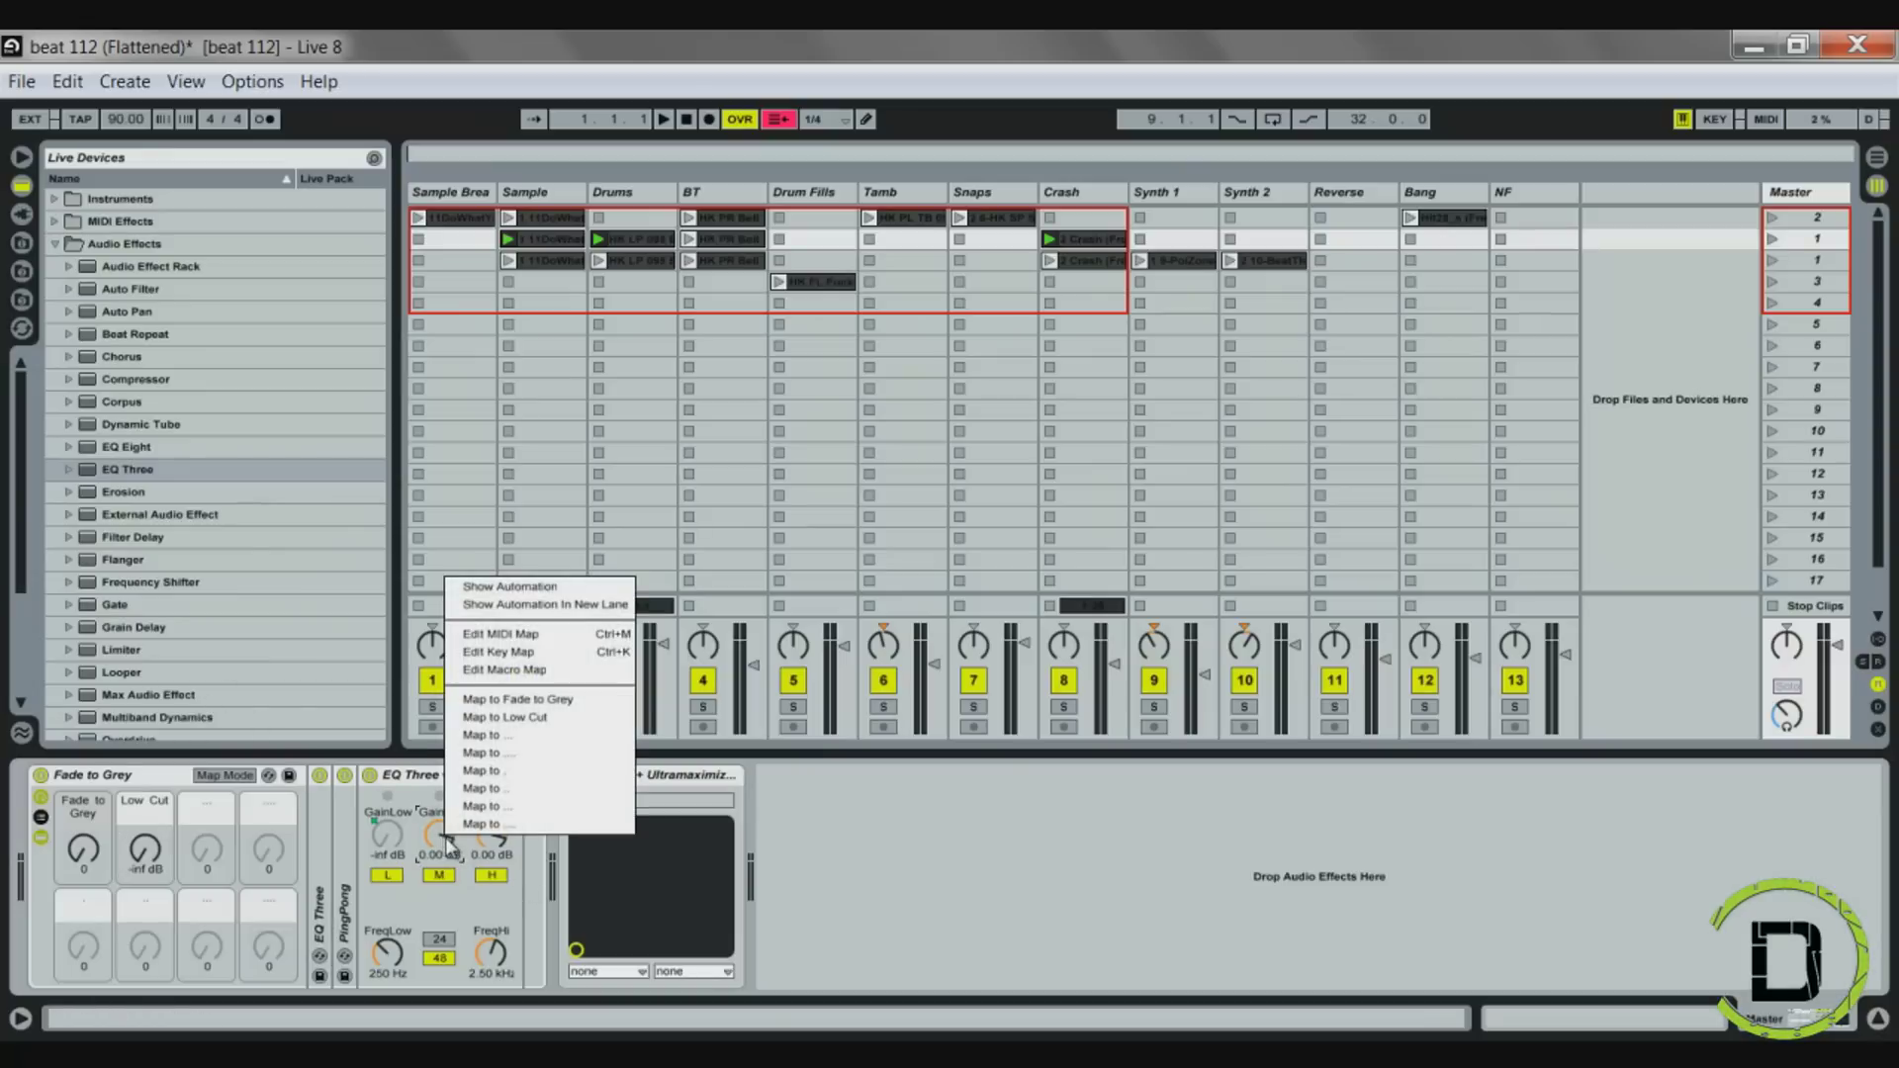
pyautogui.click(482, 734)
pyautogui.rightClick(206, 845)
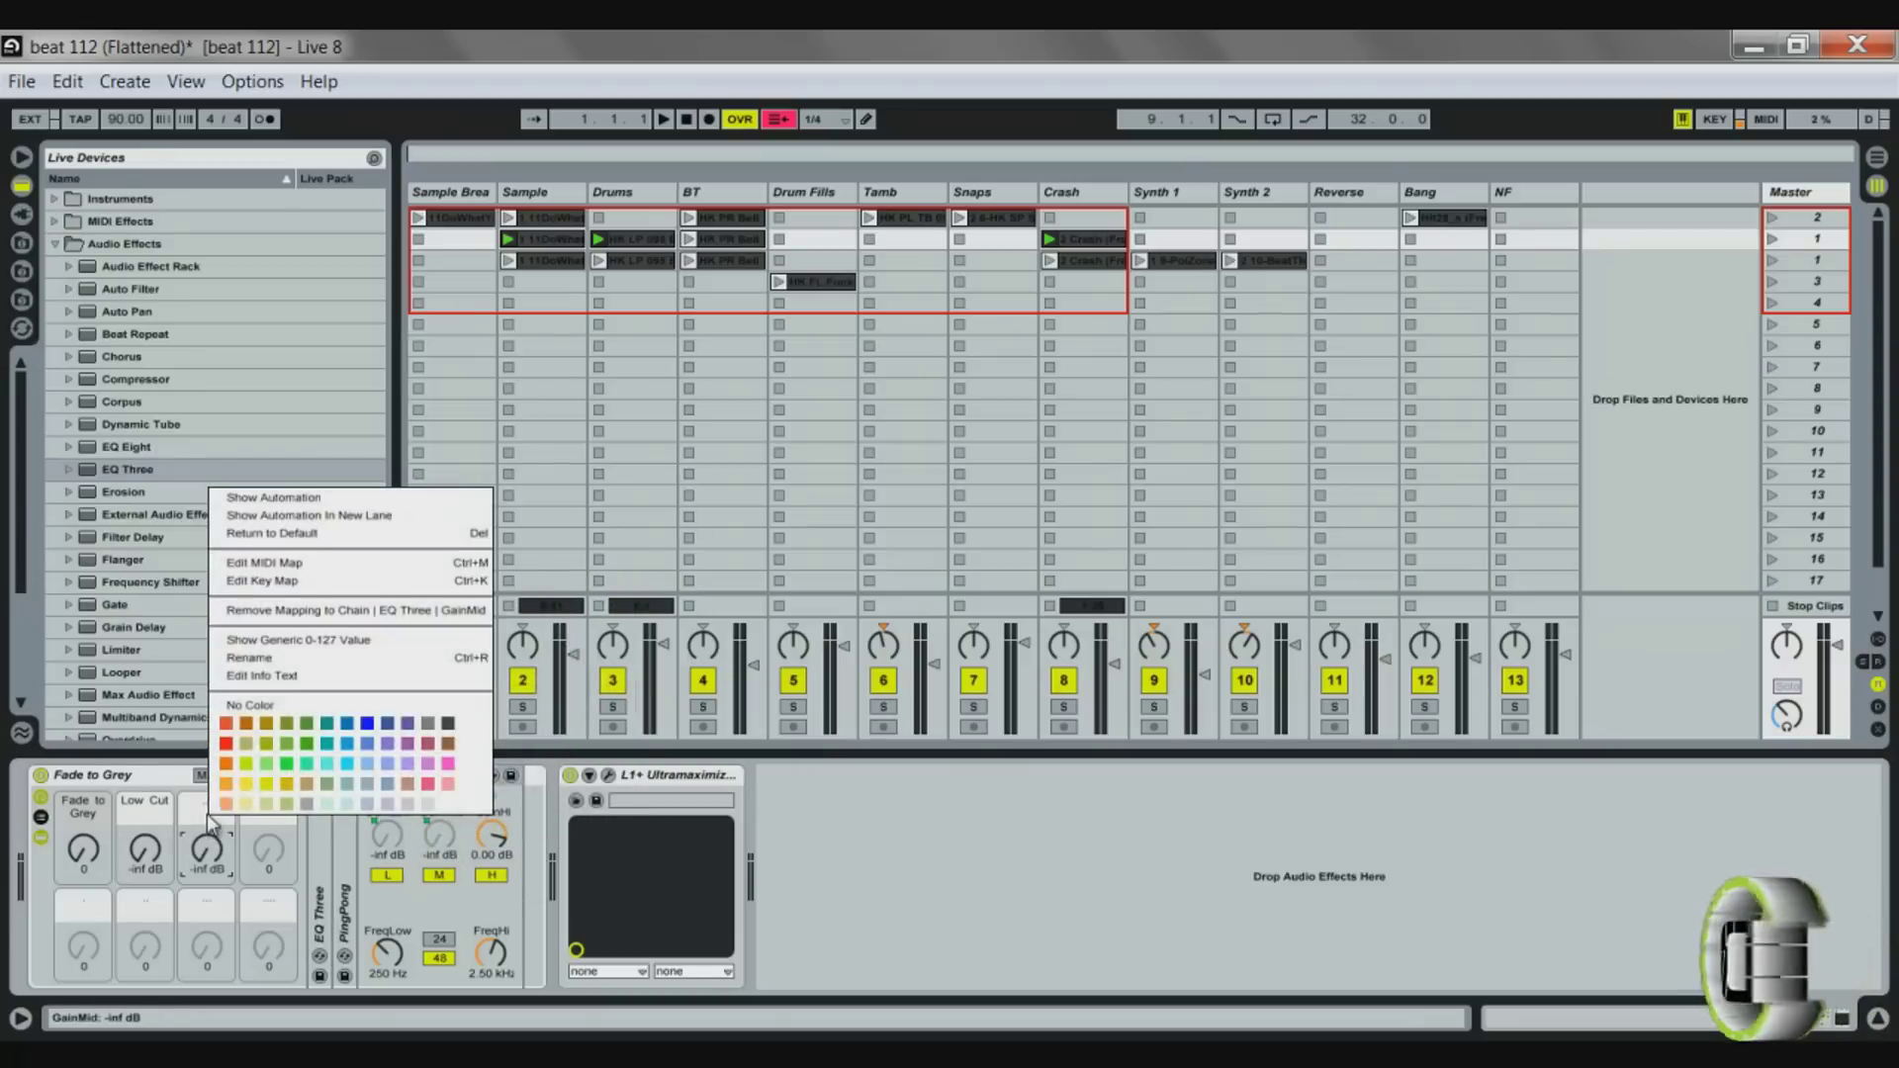
pyautogui.click(289, 660)
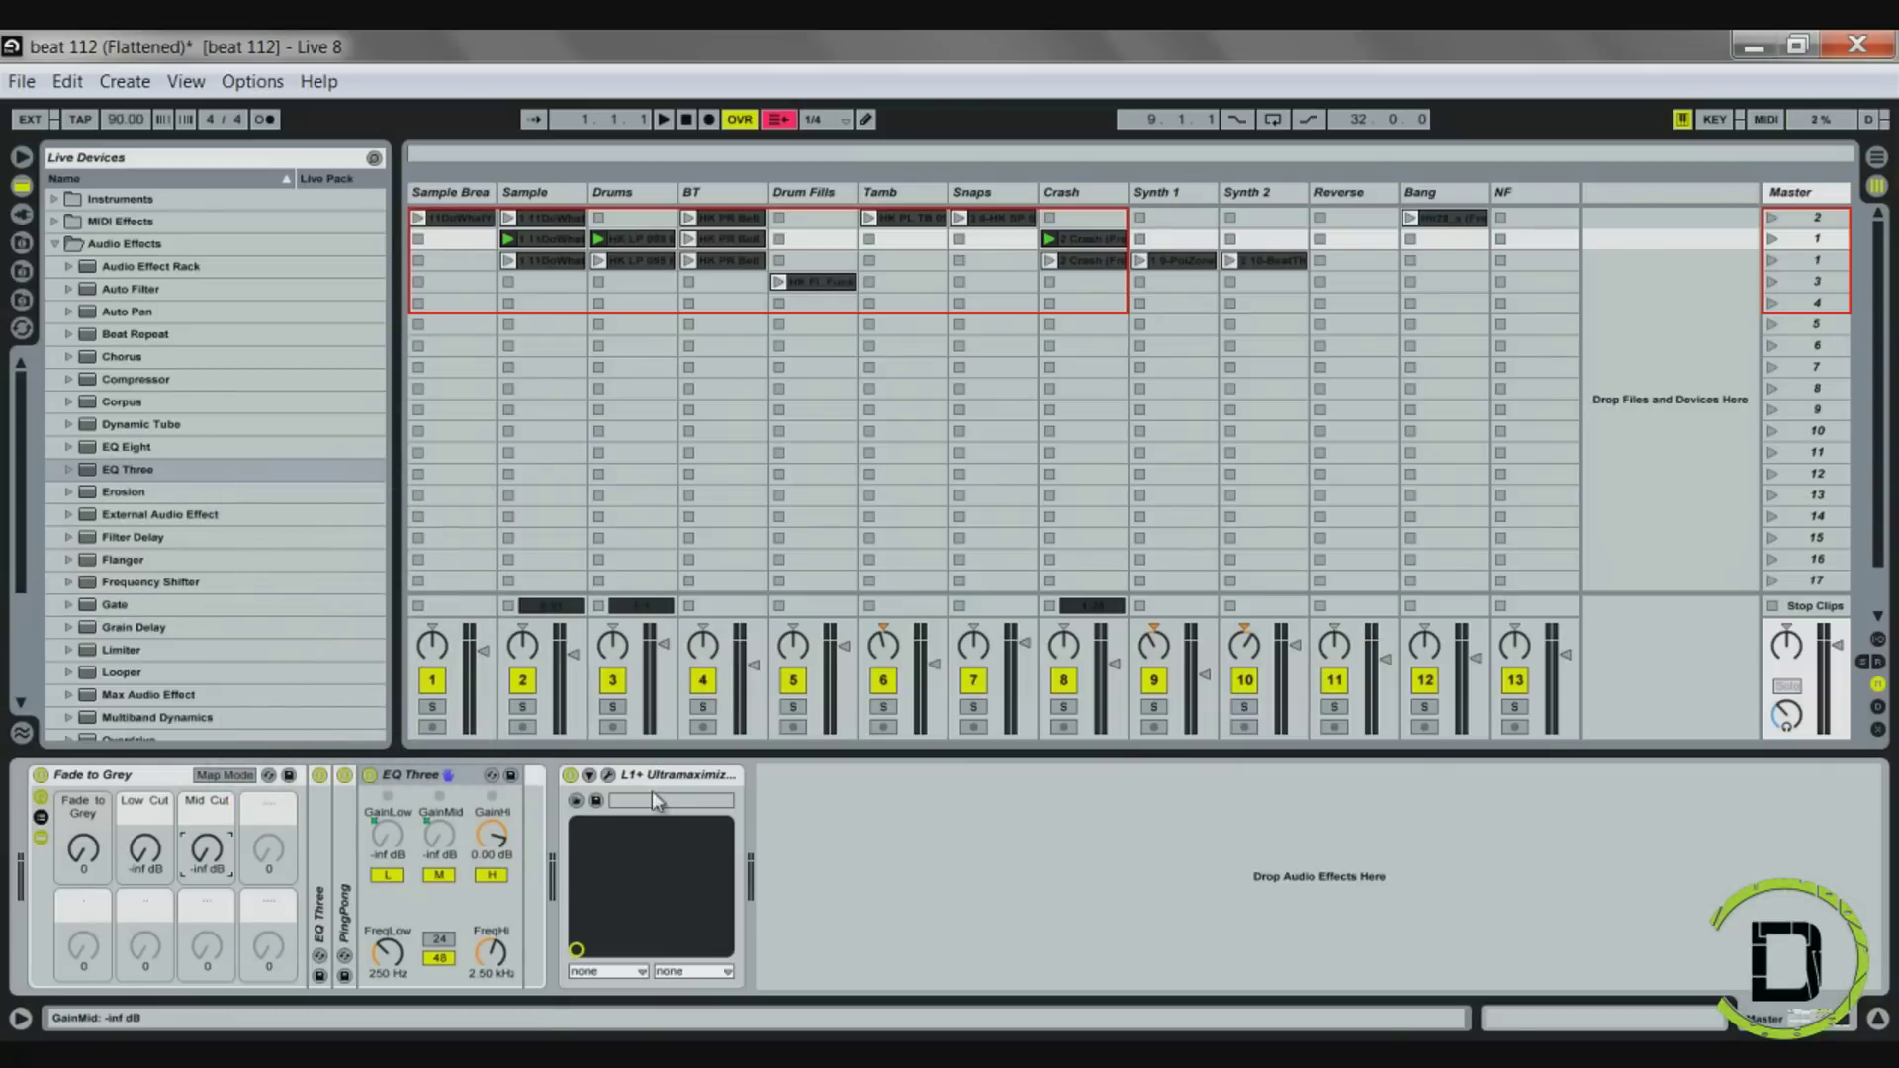
# Map the EQ Three's GainHi to the fourth macro and name that macro Hi Cut
pyautogui.rightClick(495, 833)
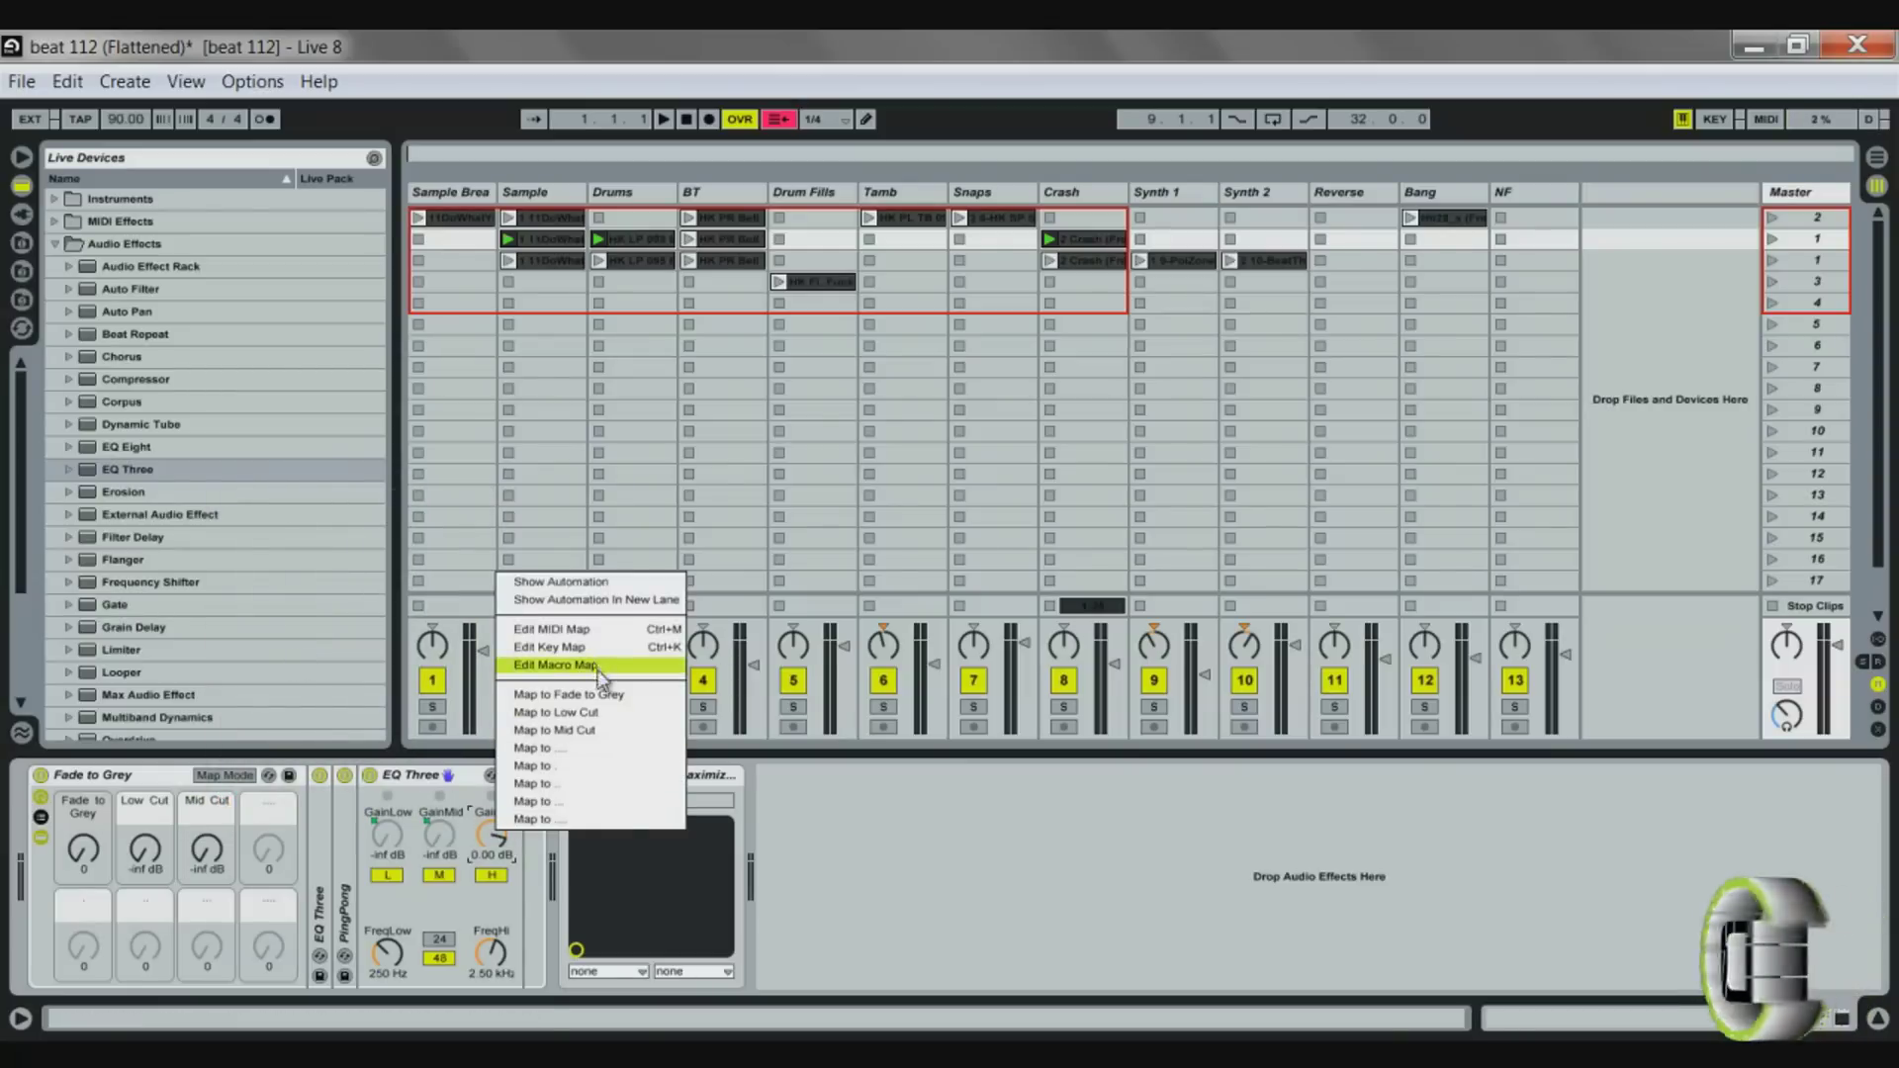
pyautogui.click(554, 730)
pyautogui.rightClick(491, 835)
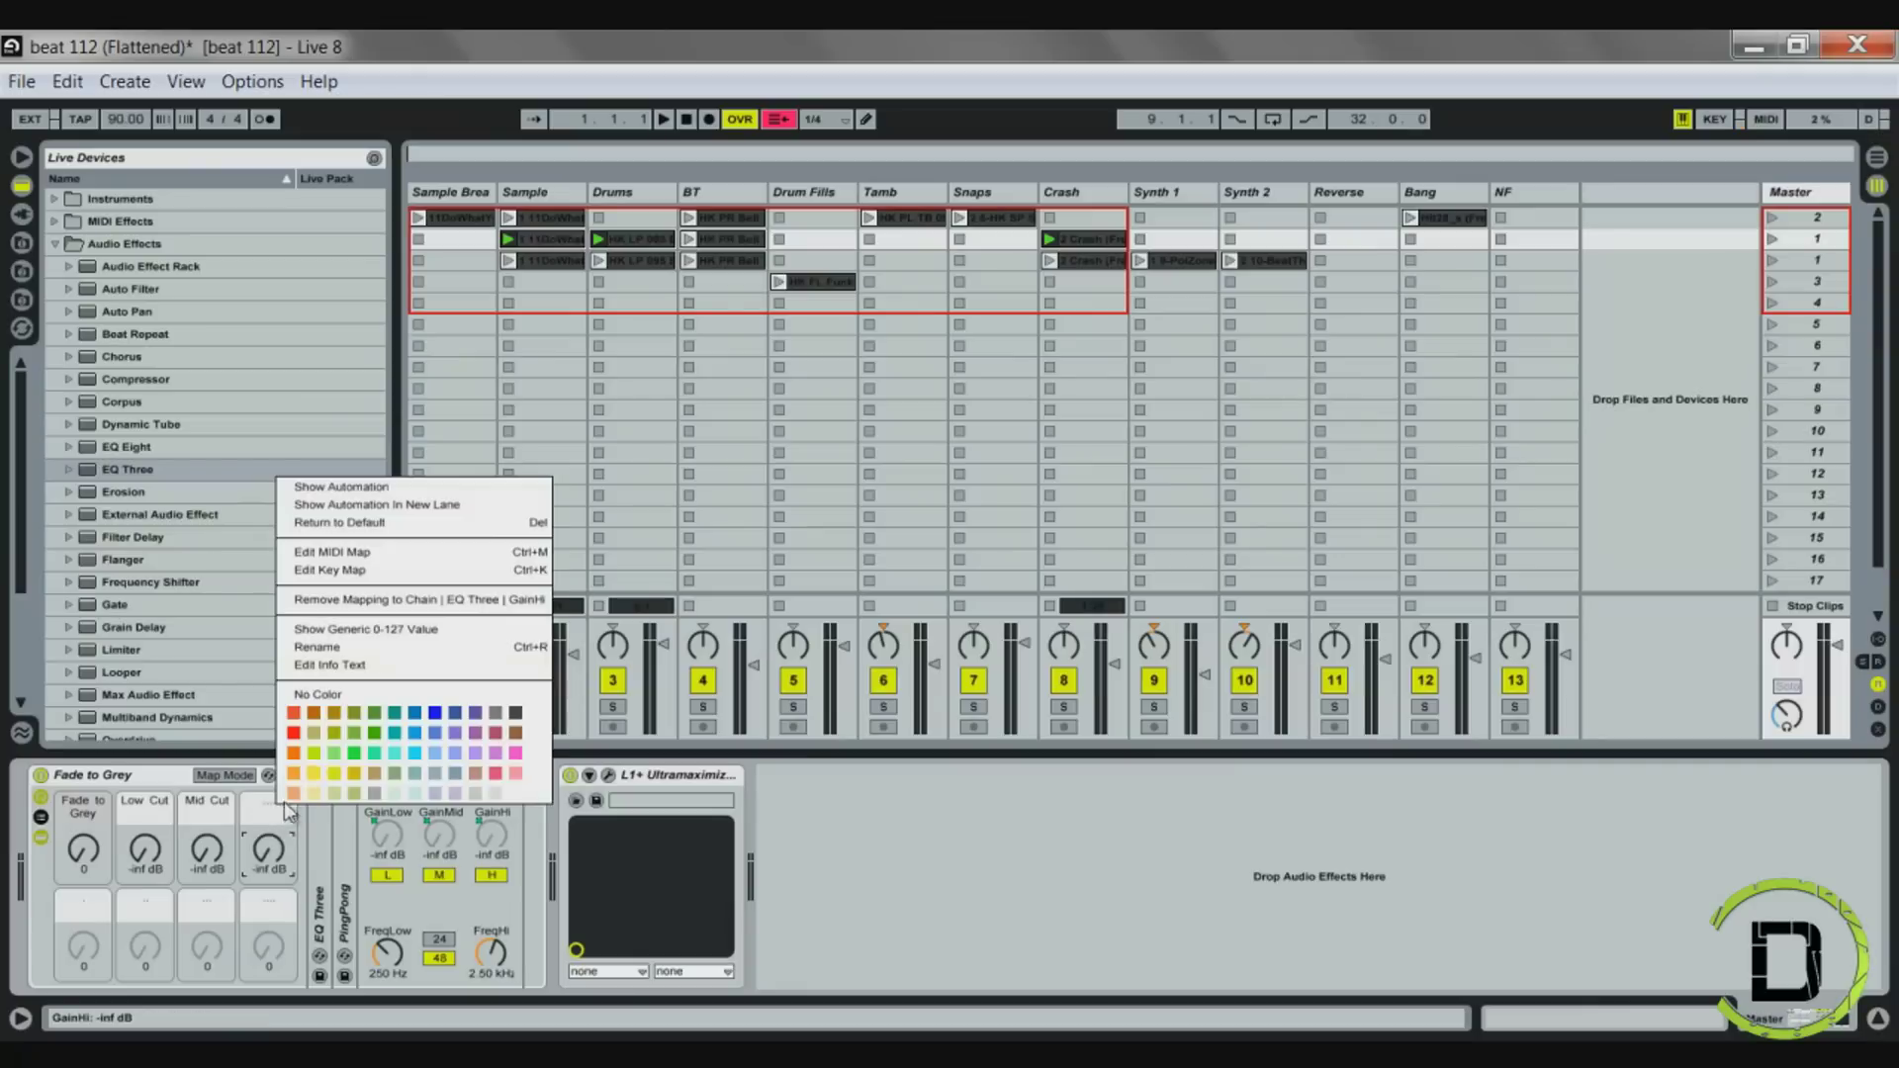
pyautogui.click(398, 646)
pyautogui.write('Hi Cut')
pyautogui.press('Return')
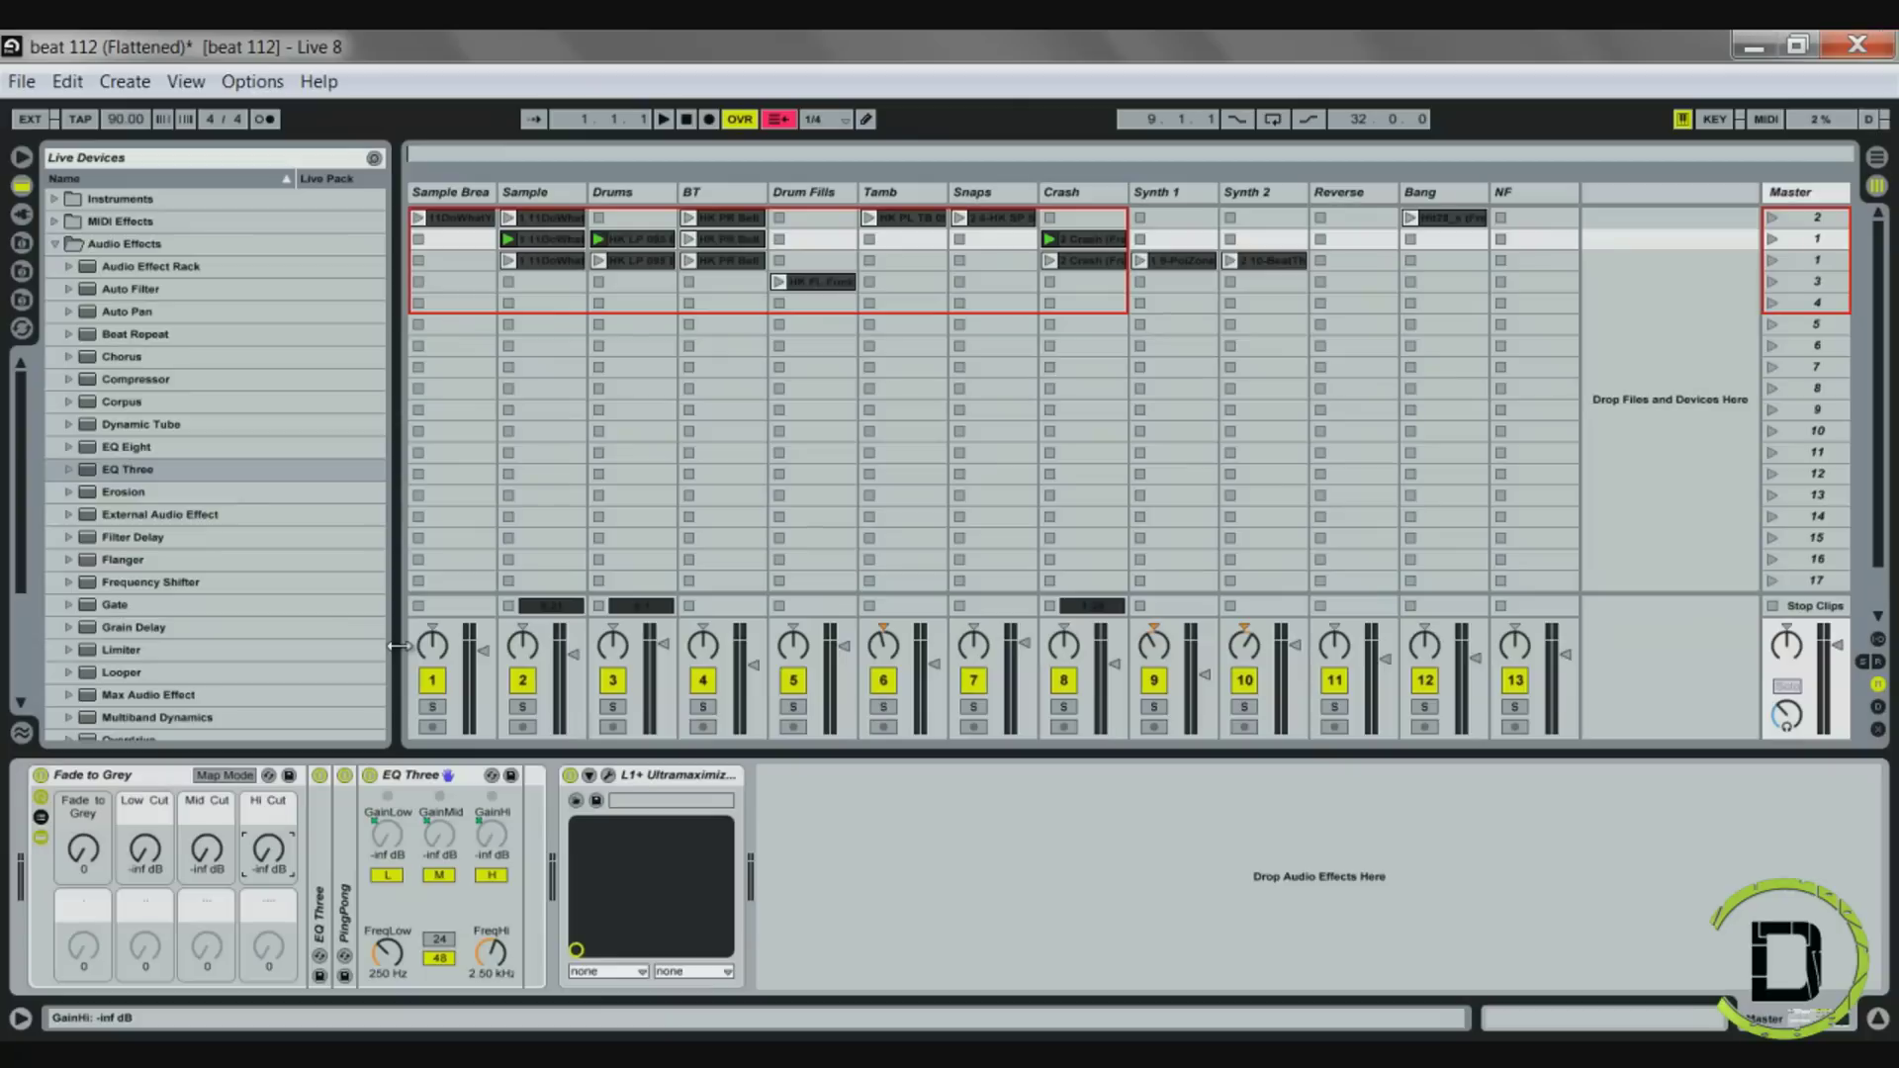
# Set the maximum of the Hi Cut, Low Cut and Mid Cut macro mappings to 0.00 dB and leave macro mapping
pyautogui.click(172, 781)
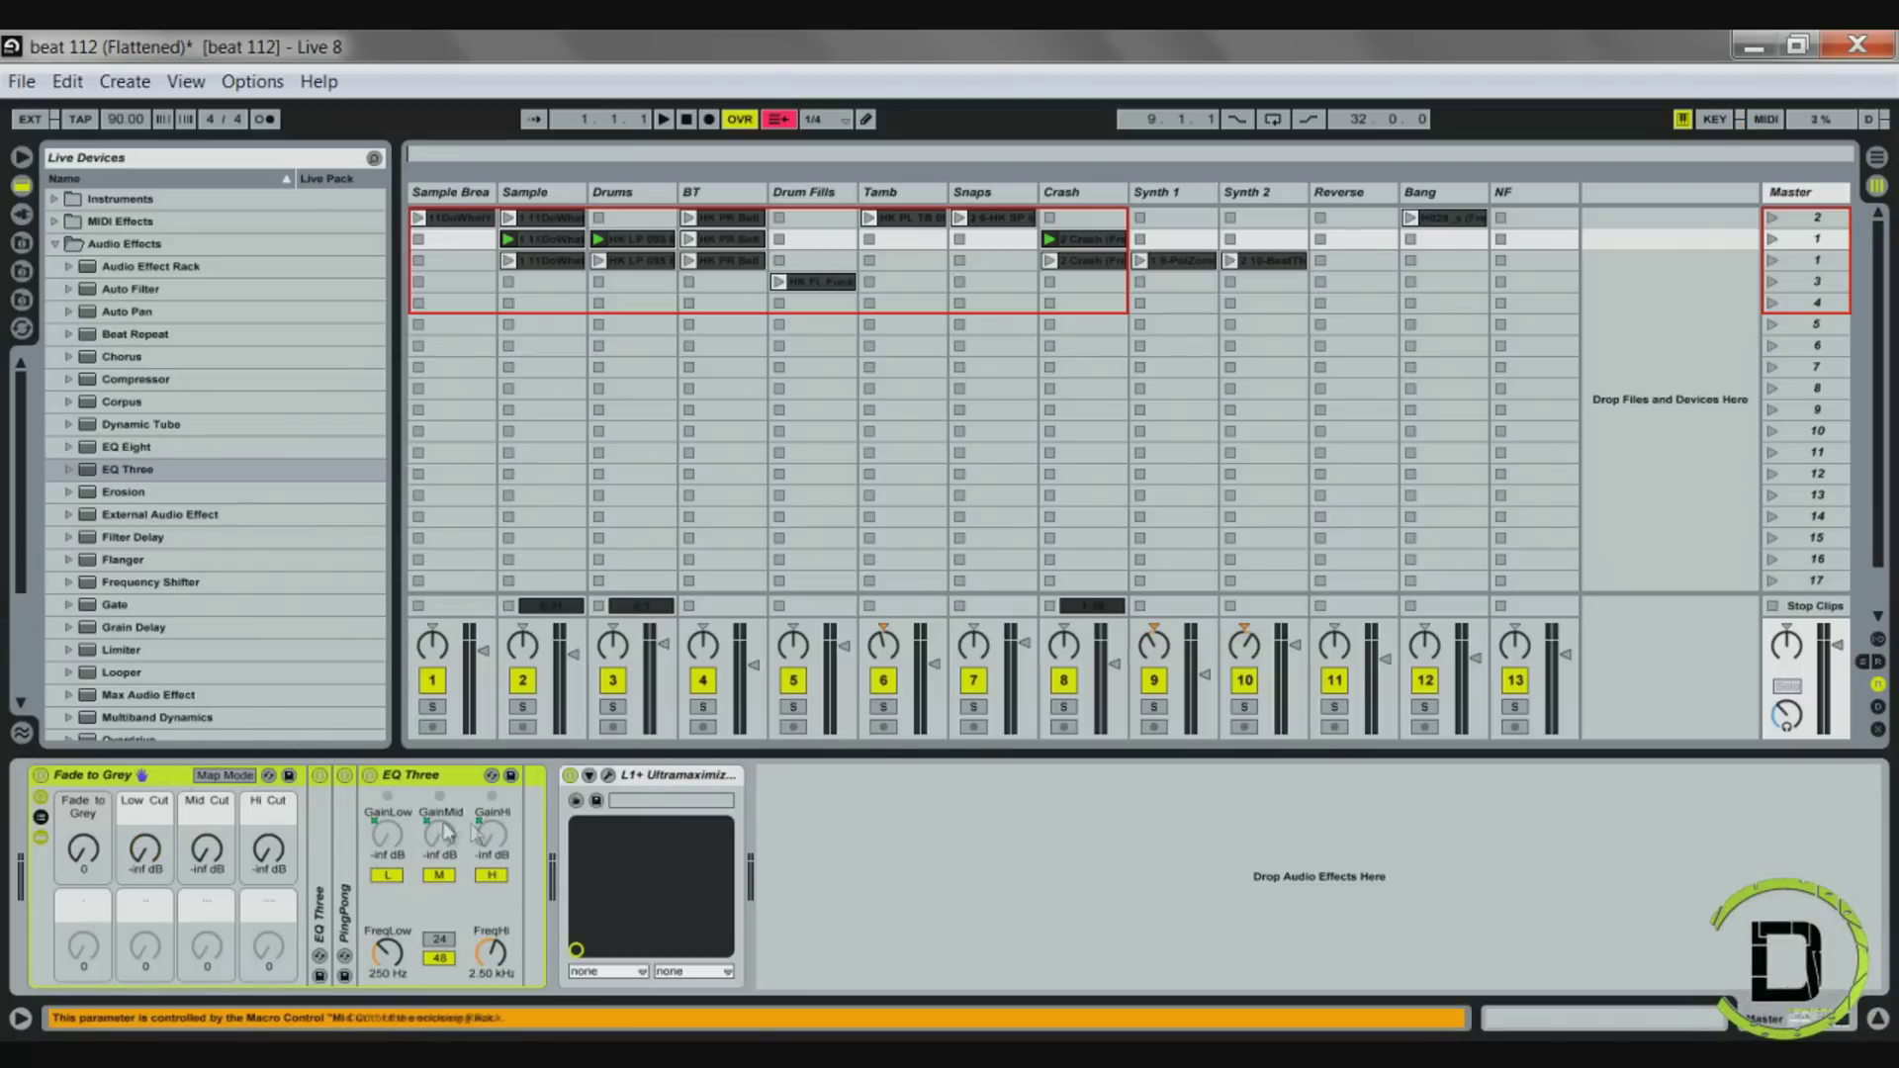
pyautogui.rightClick(394, 837)
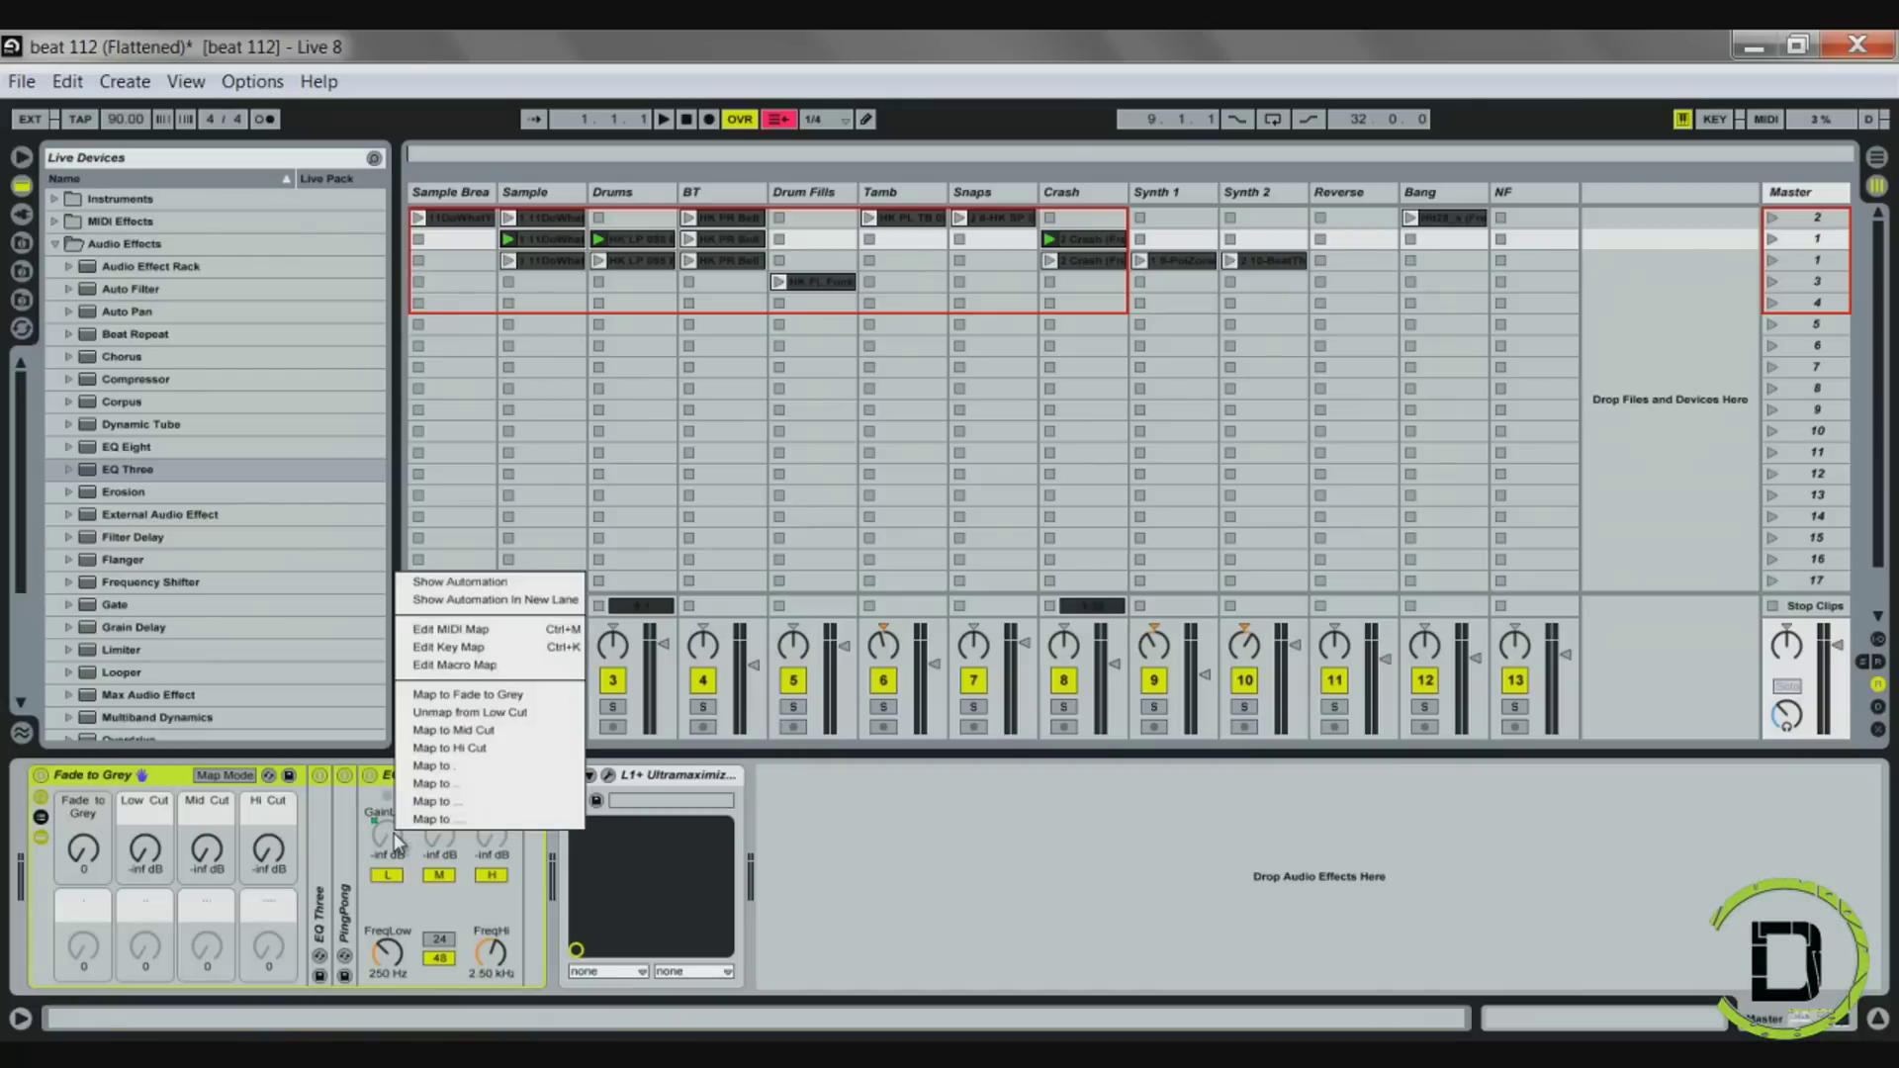
pyautogui.click(458, 664)
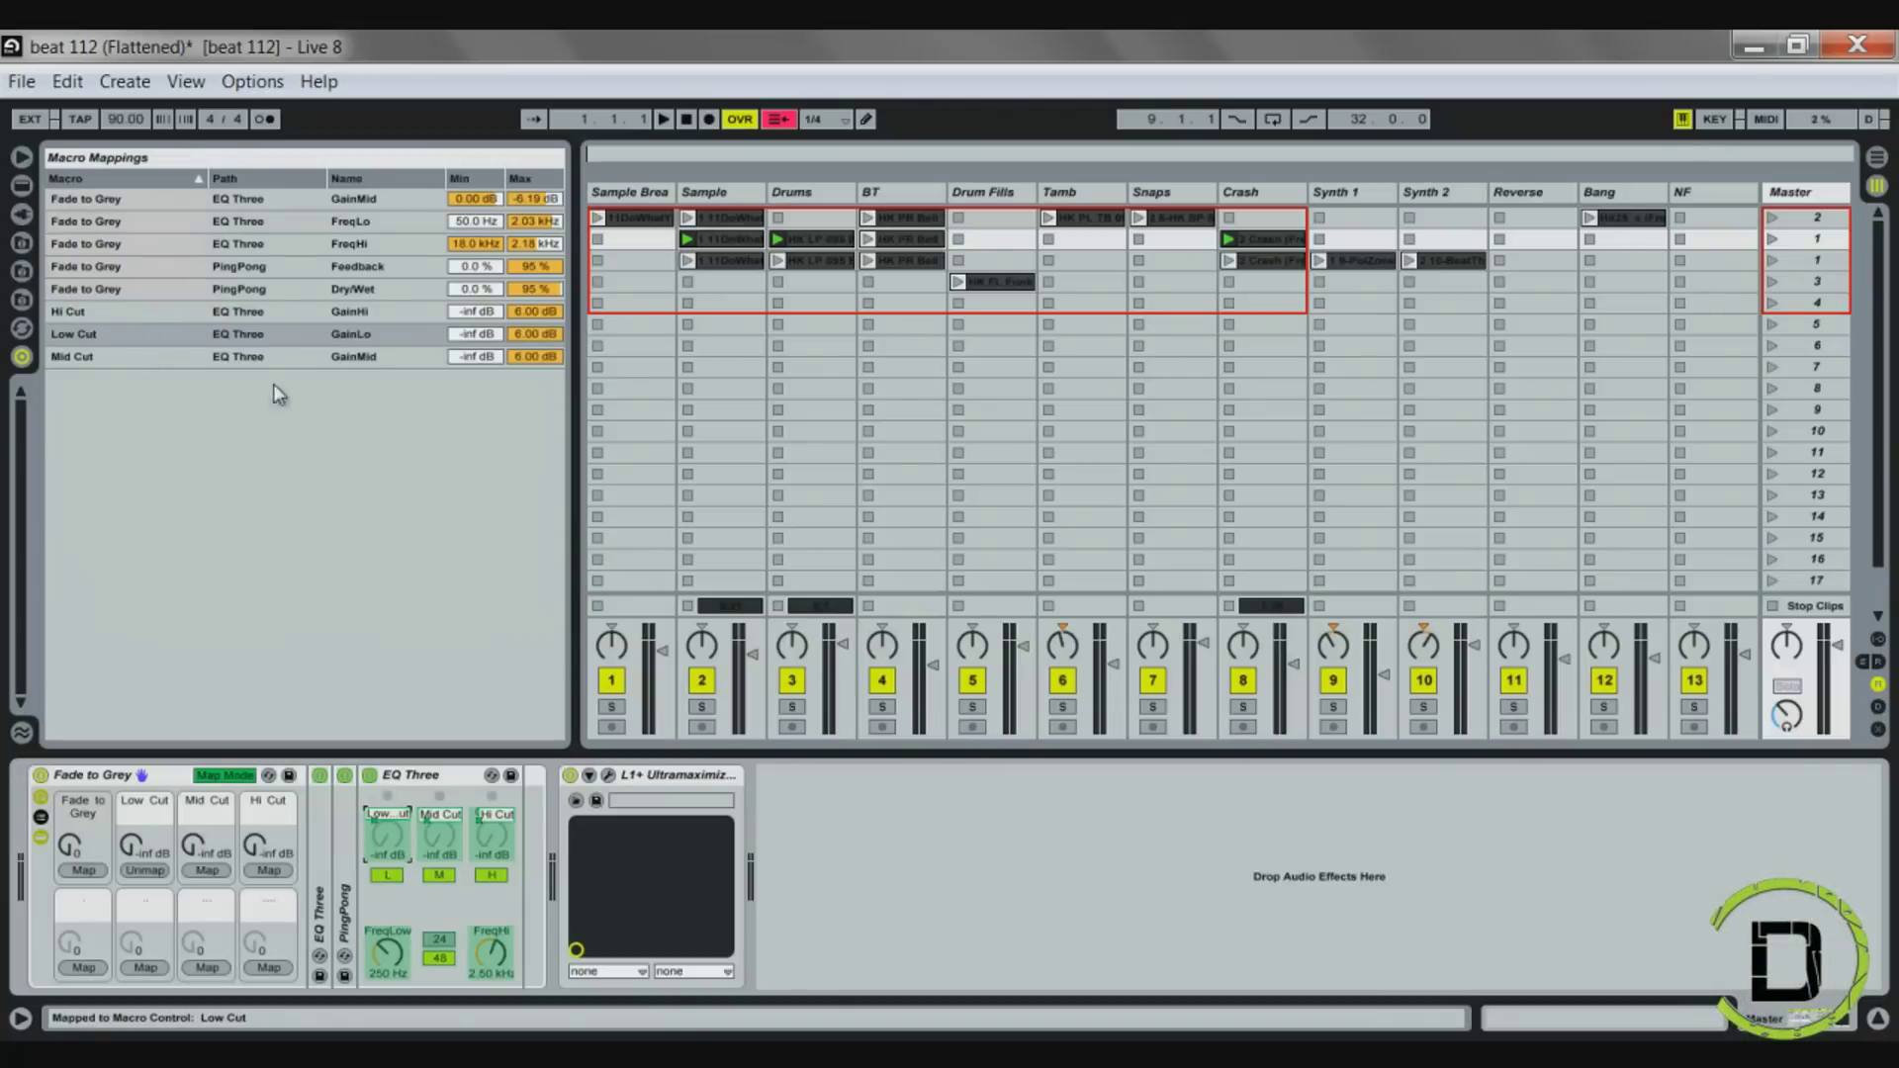
pyautogui.click(122, 312)
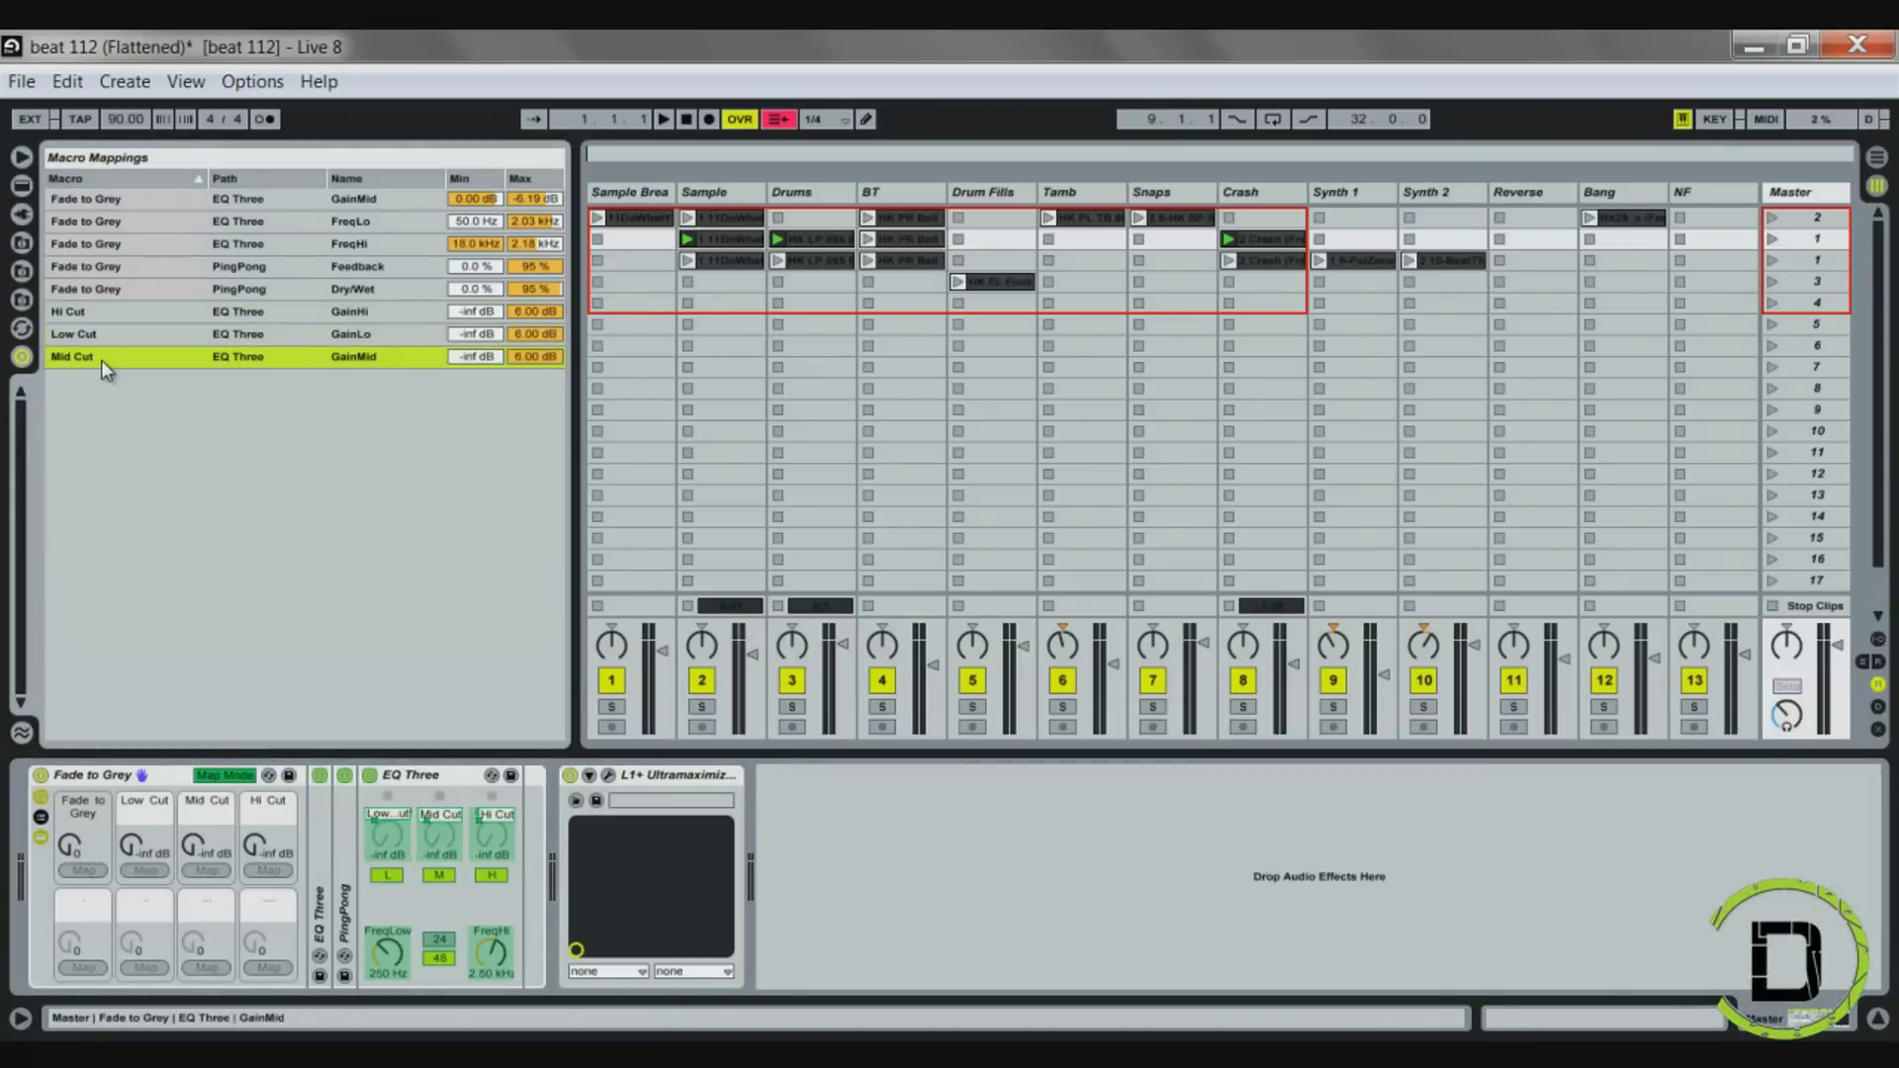
pyautogui.click(530, 332)
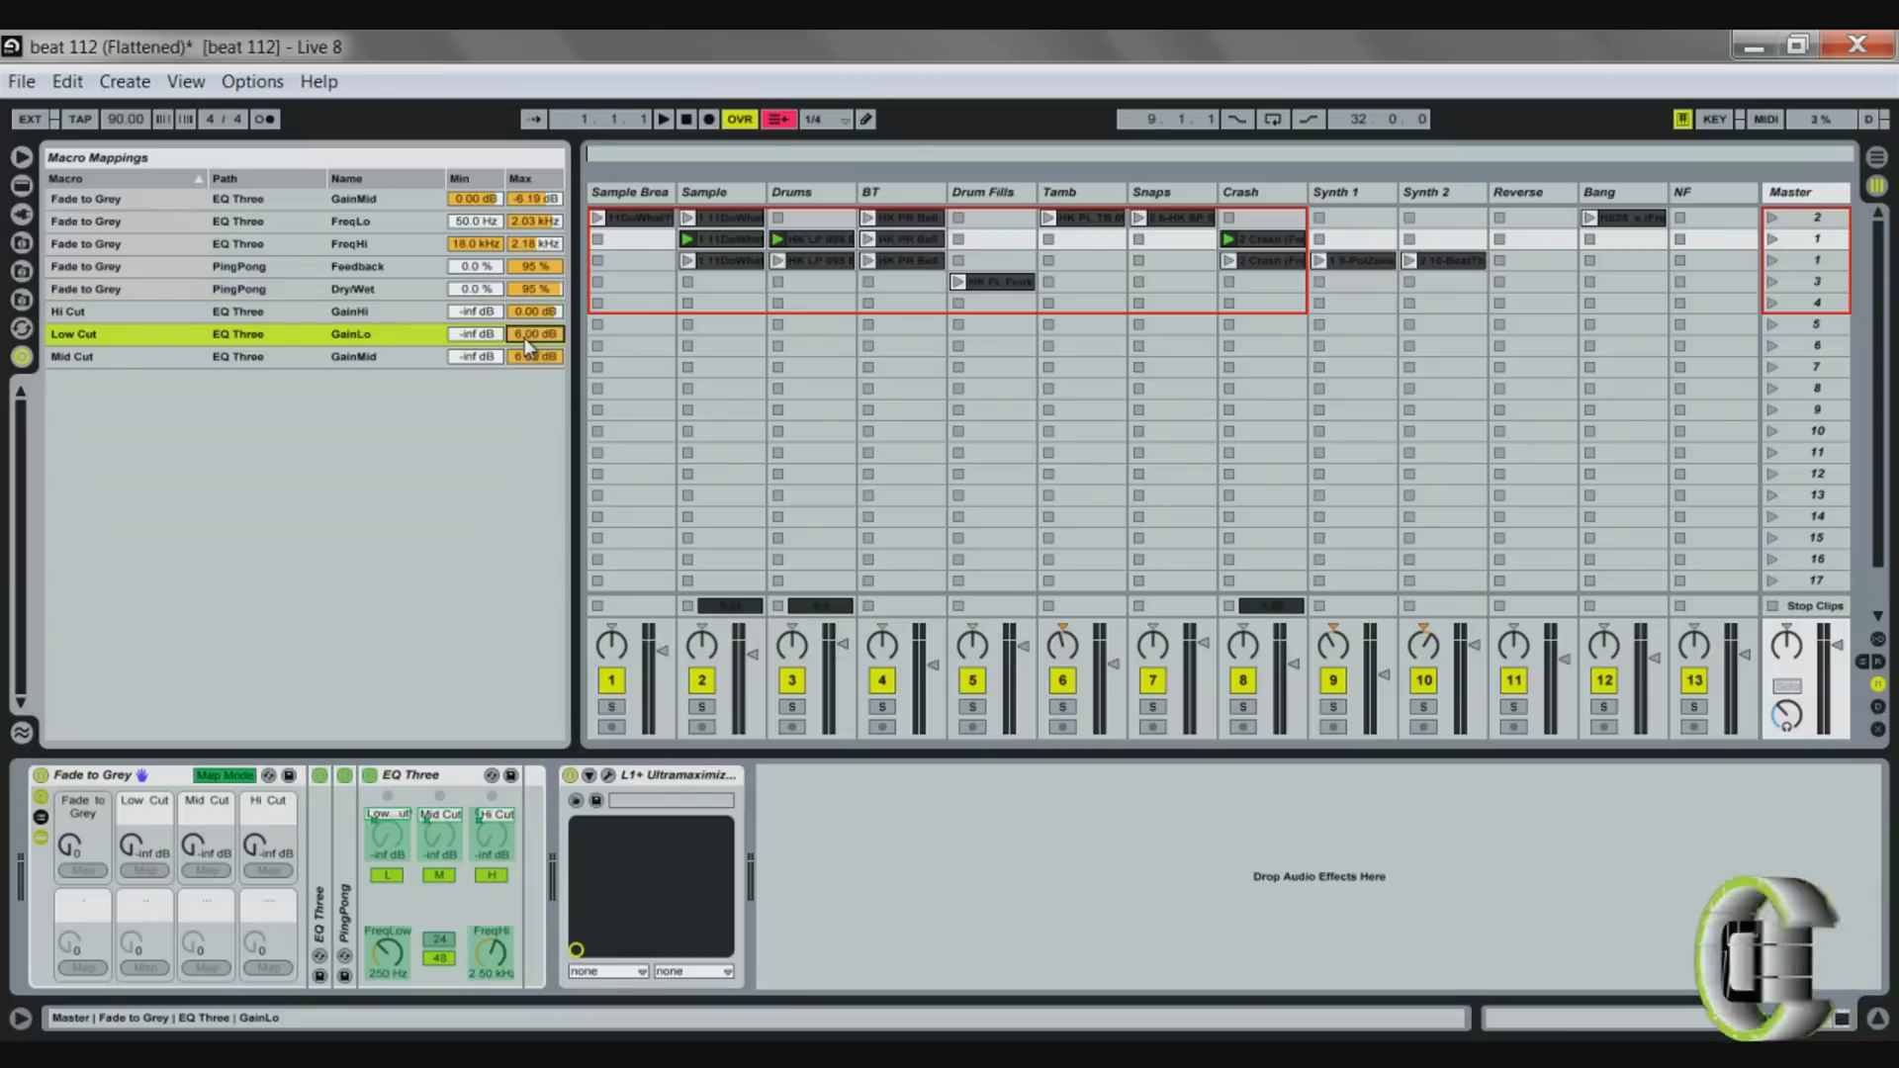
pyautogui.click(532, 356)
pyautogui.write('0')
pyautogui.press('Return')
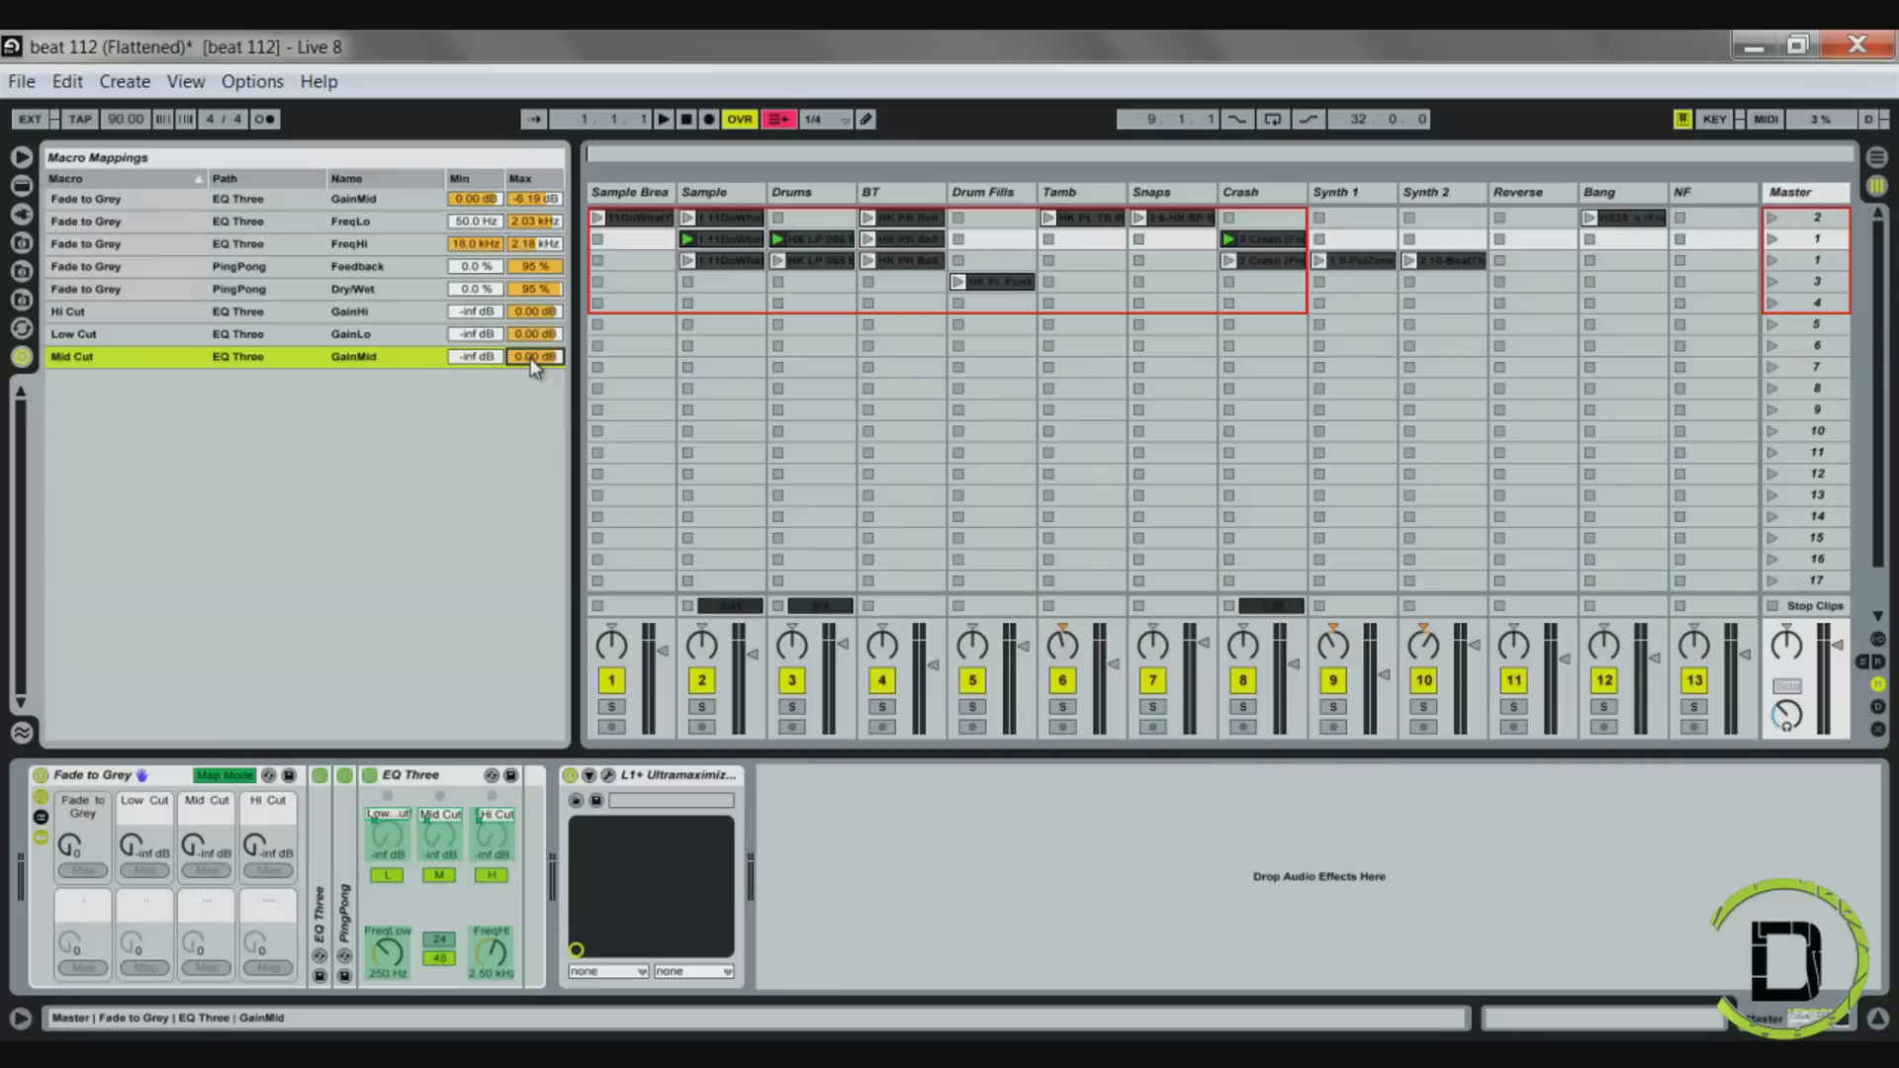
pyautogui.rightClick(395, 843)
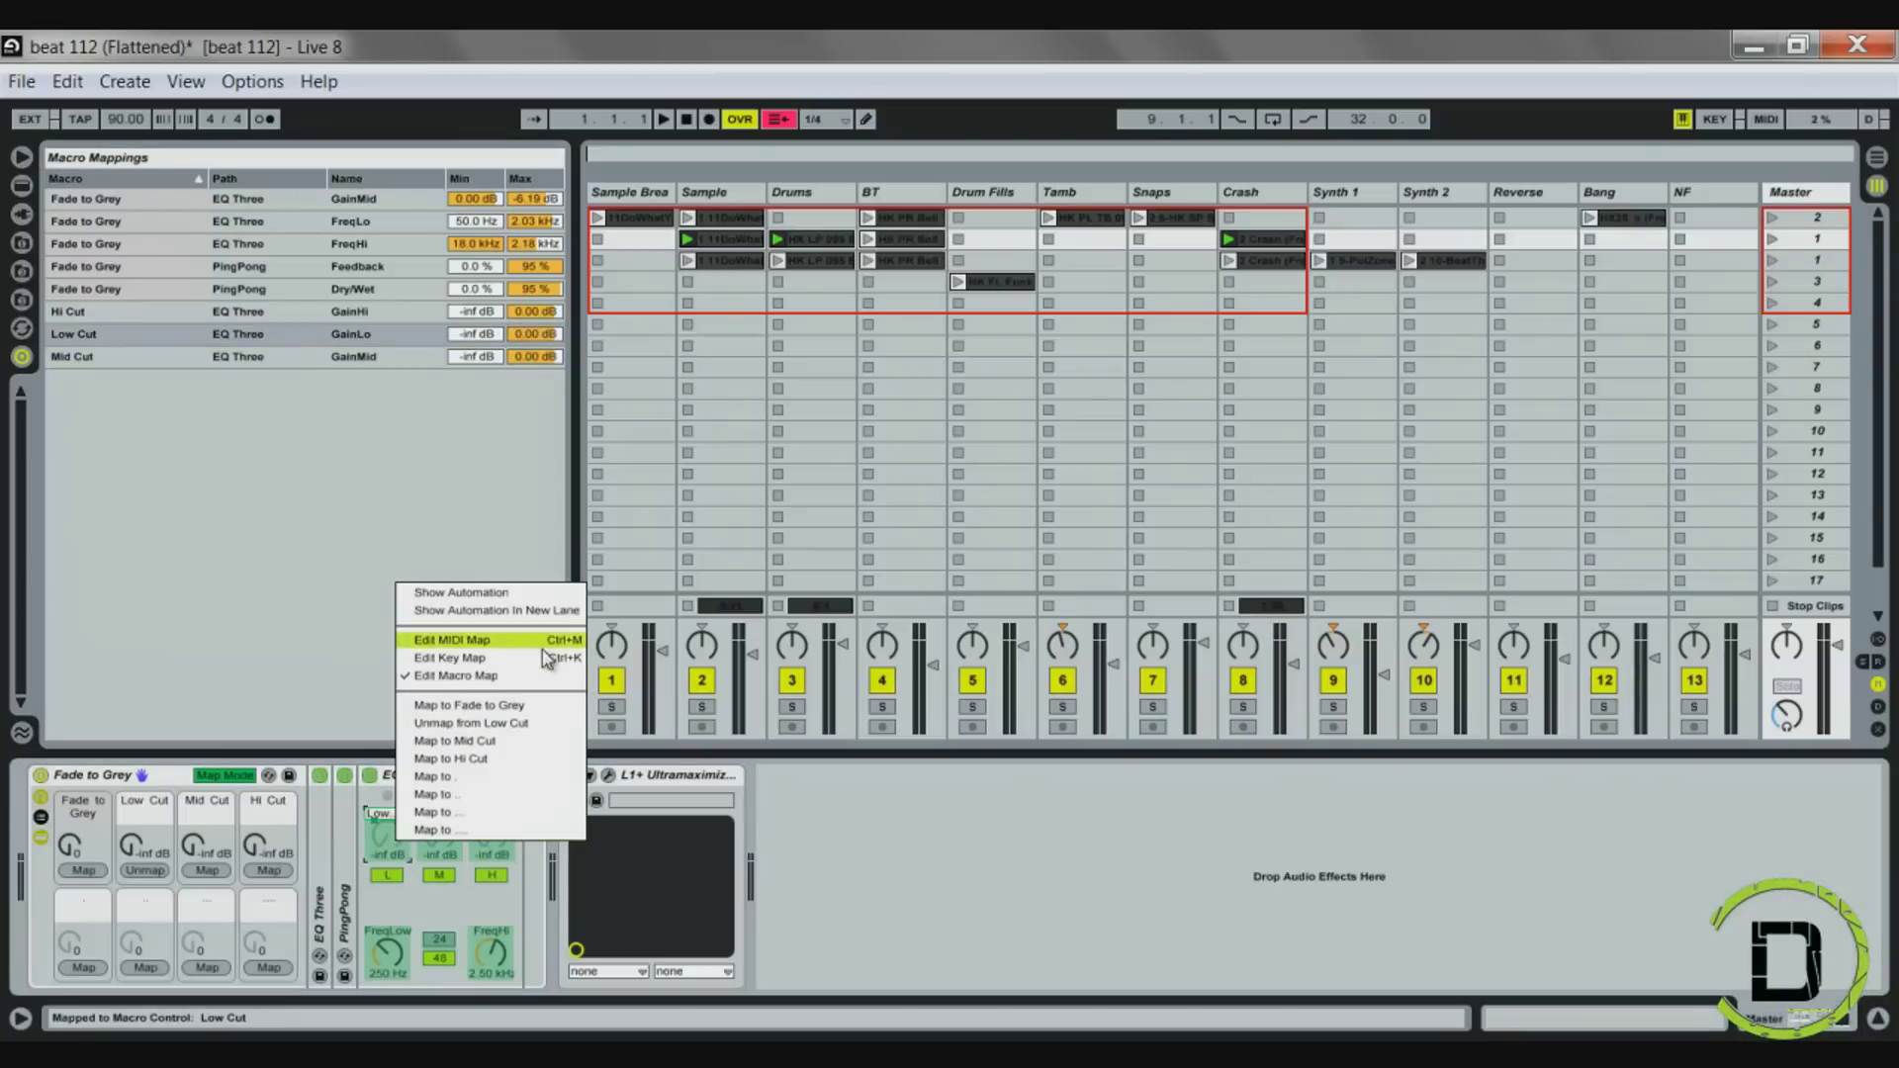
pyautogui.click(522, 683)
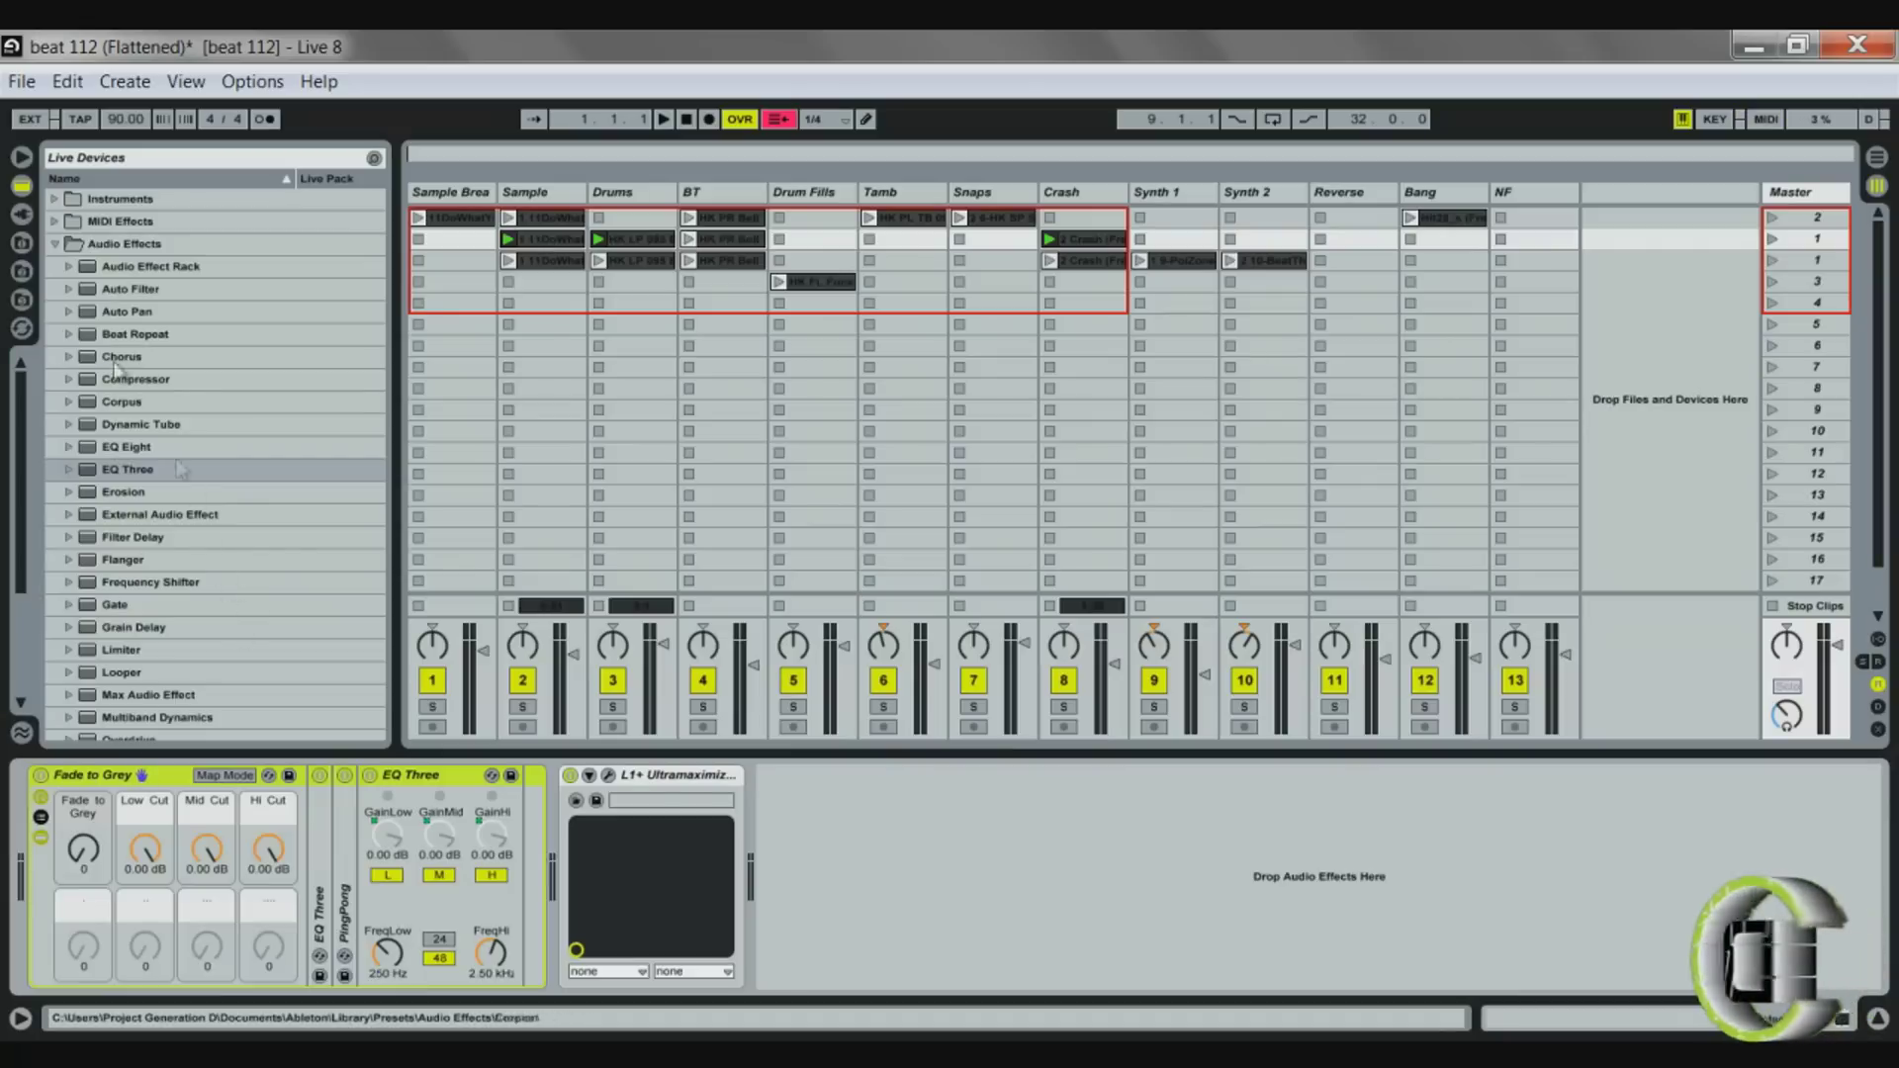
# Add Beat Repeat's In-n-Out 16th preset after the rack's second EQ Three and MIDI-map its on/off switch to CC 47
pyautogui.click(68, 332)
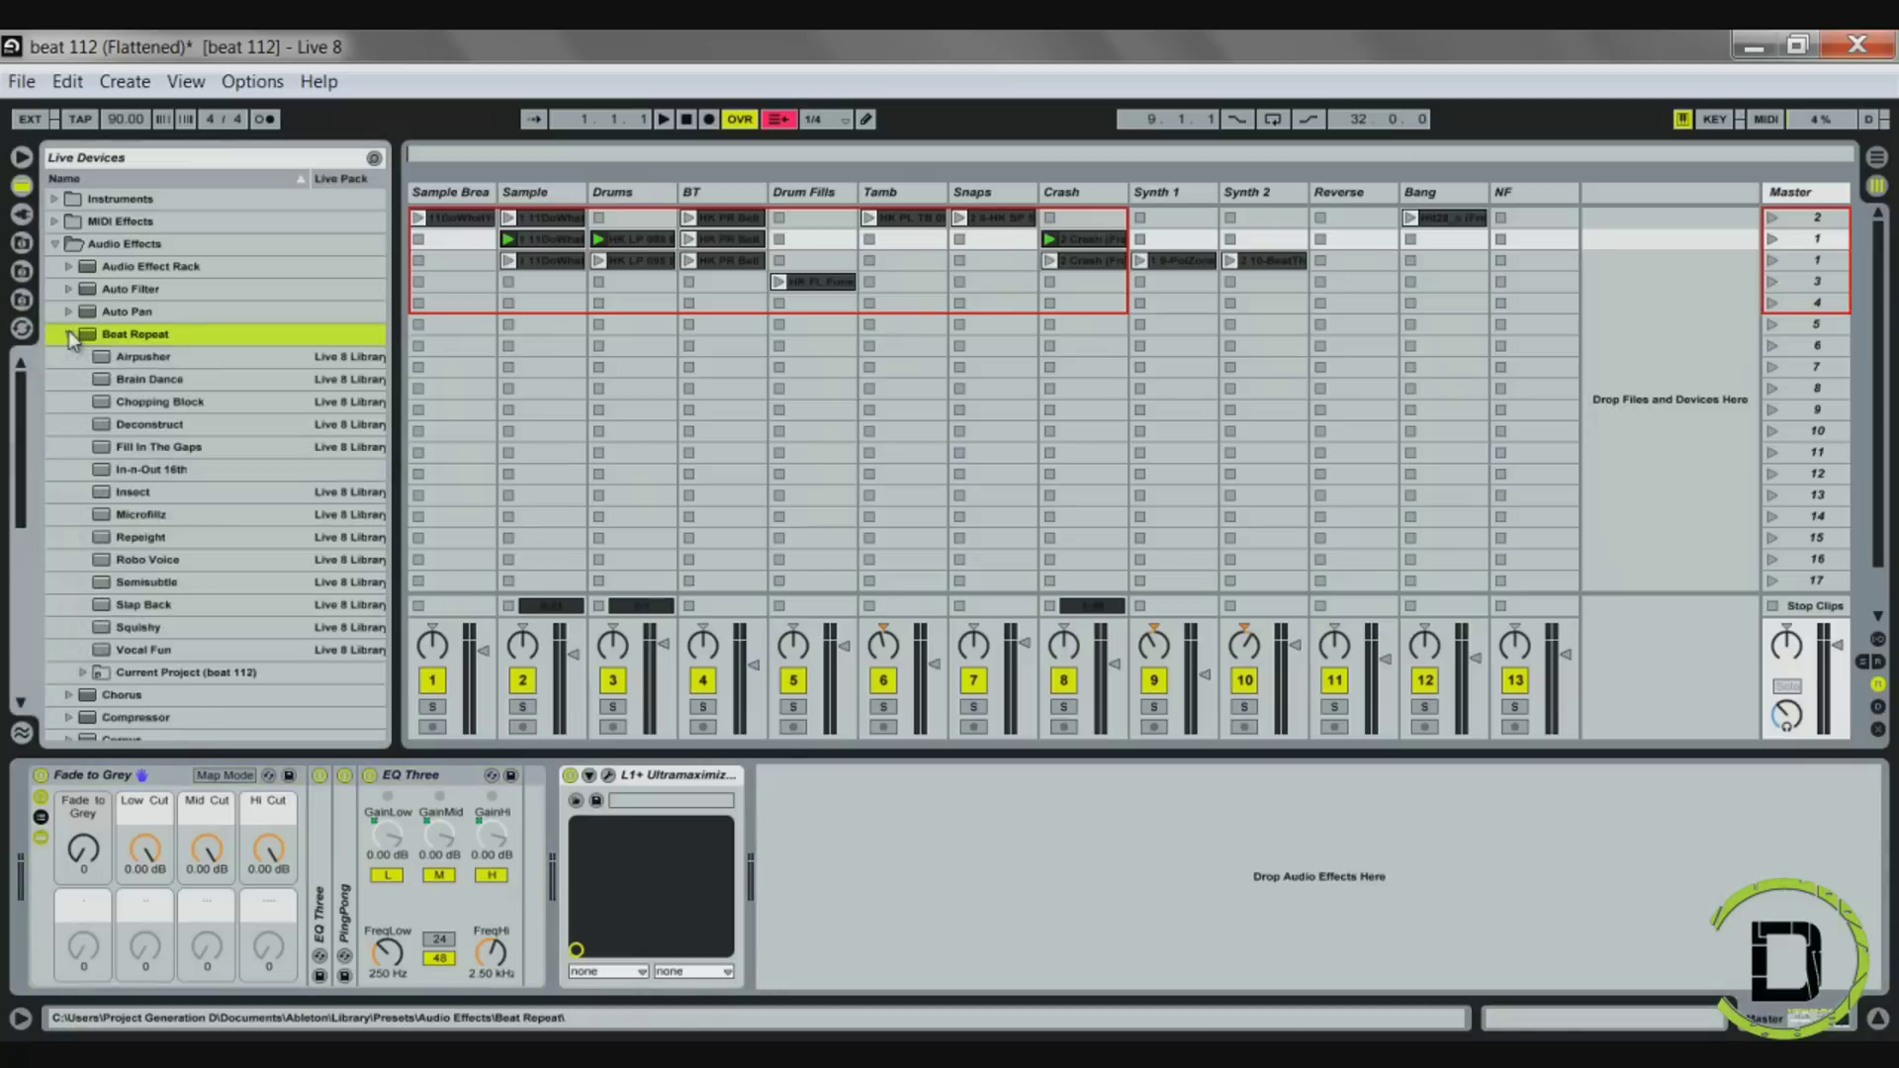
pyautogui.doubleClick(399, 773)
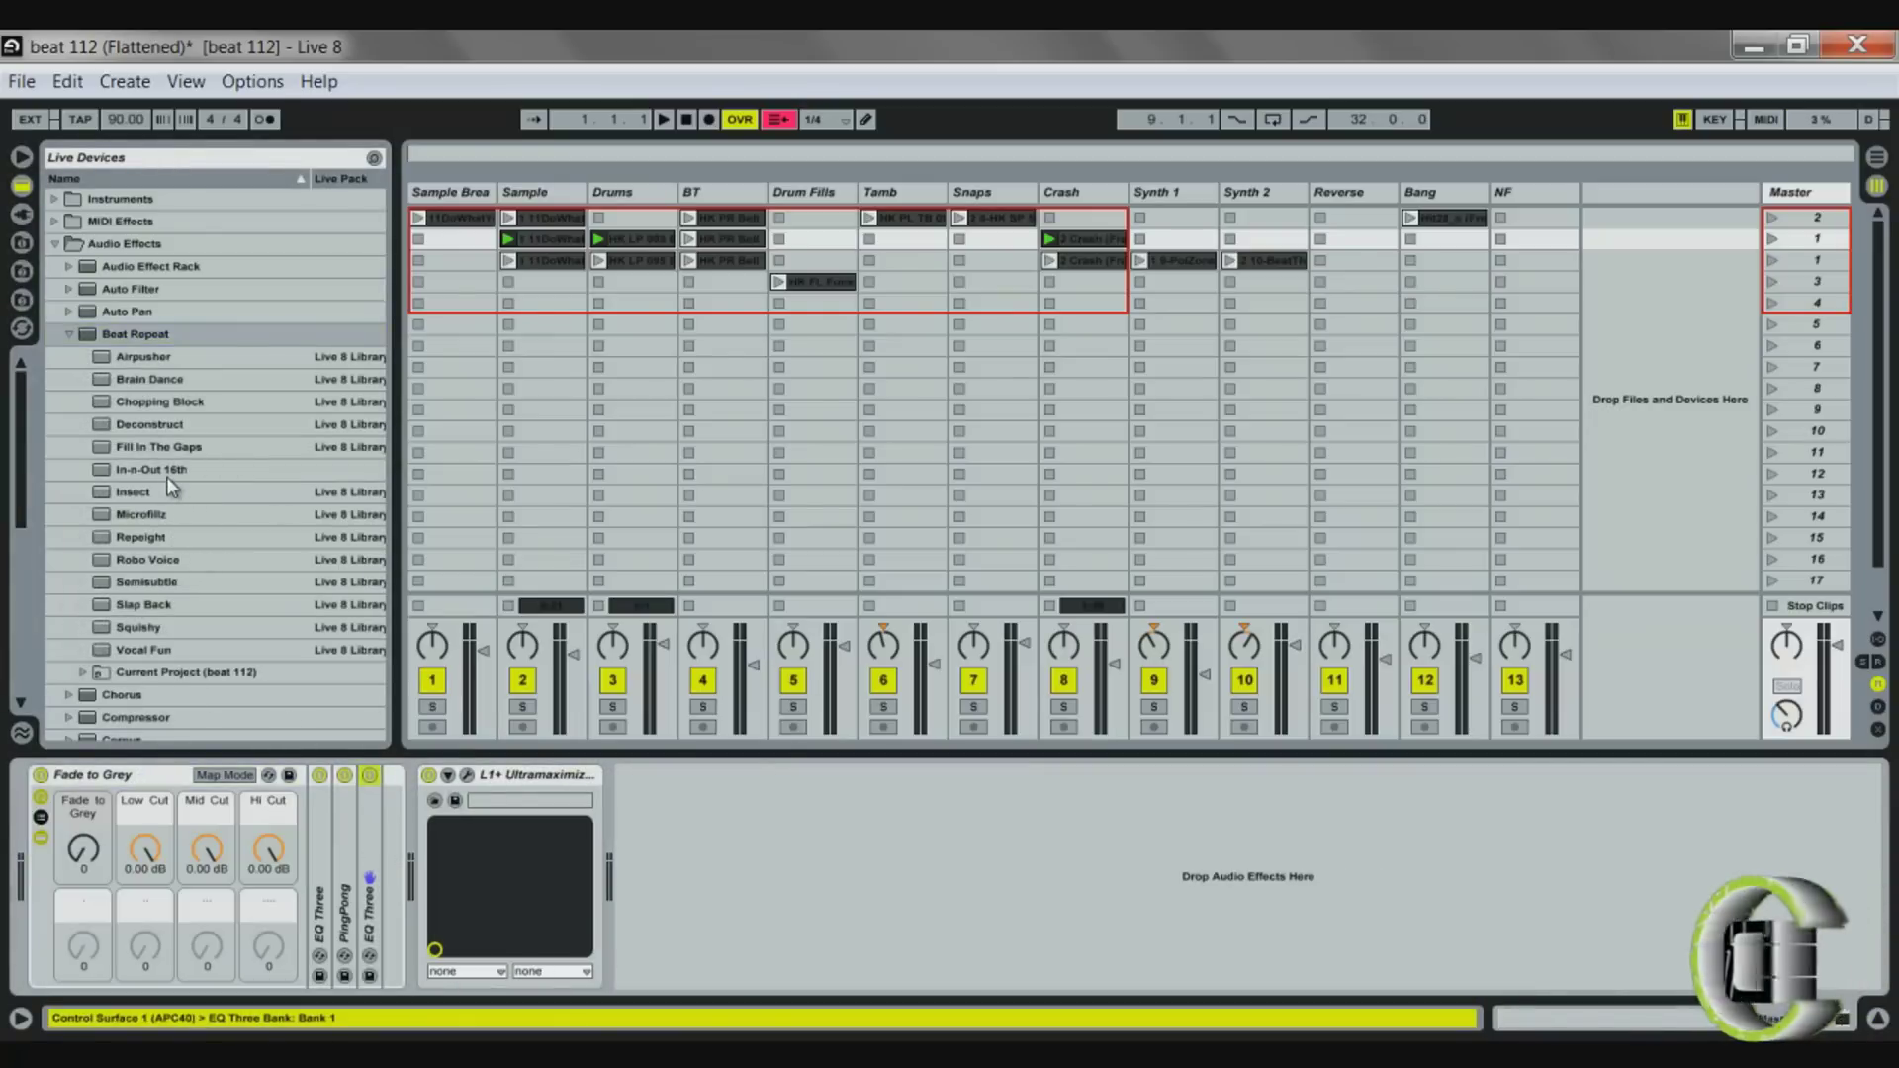
pyautogui.moveTo(157, 471); pyautogui.dragTo(386, 914)
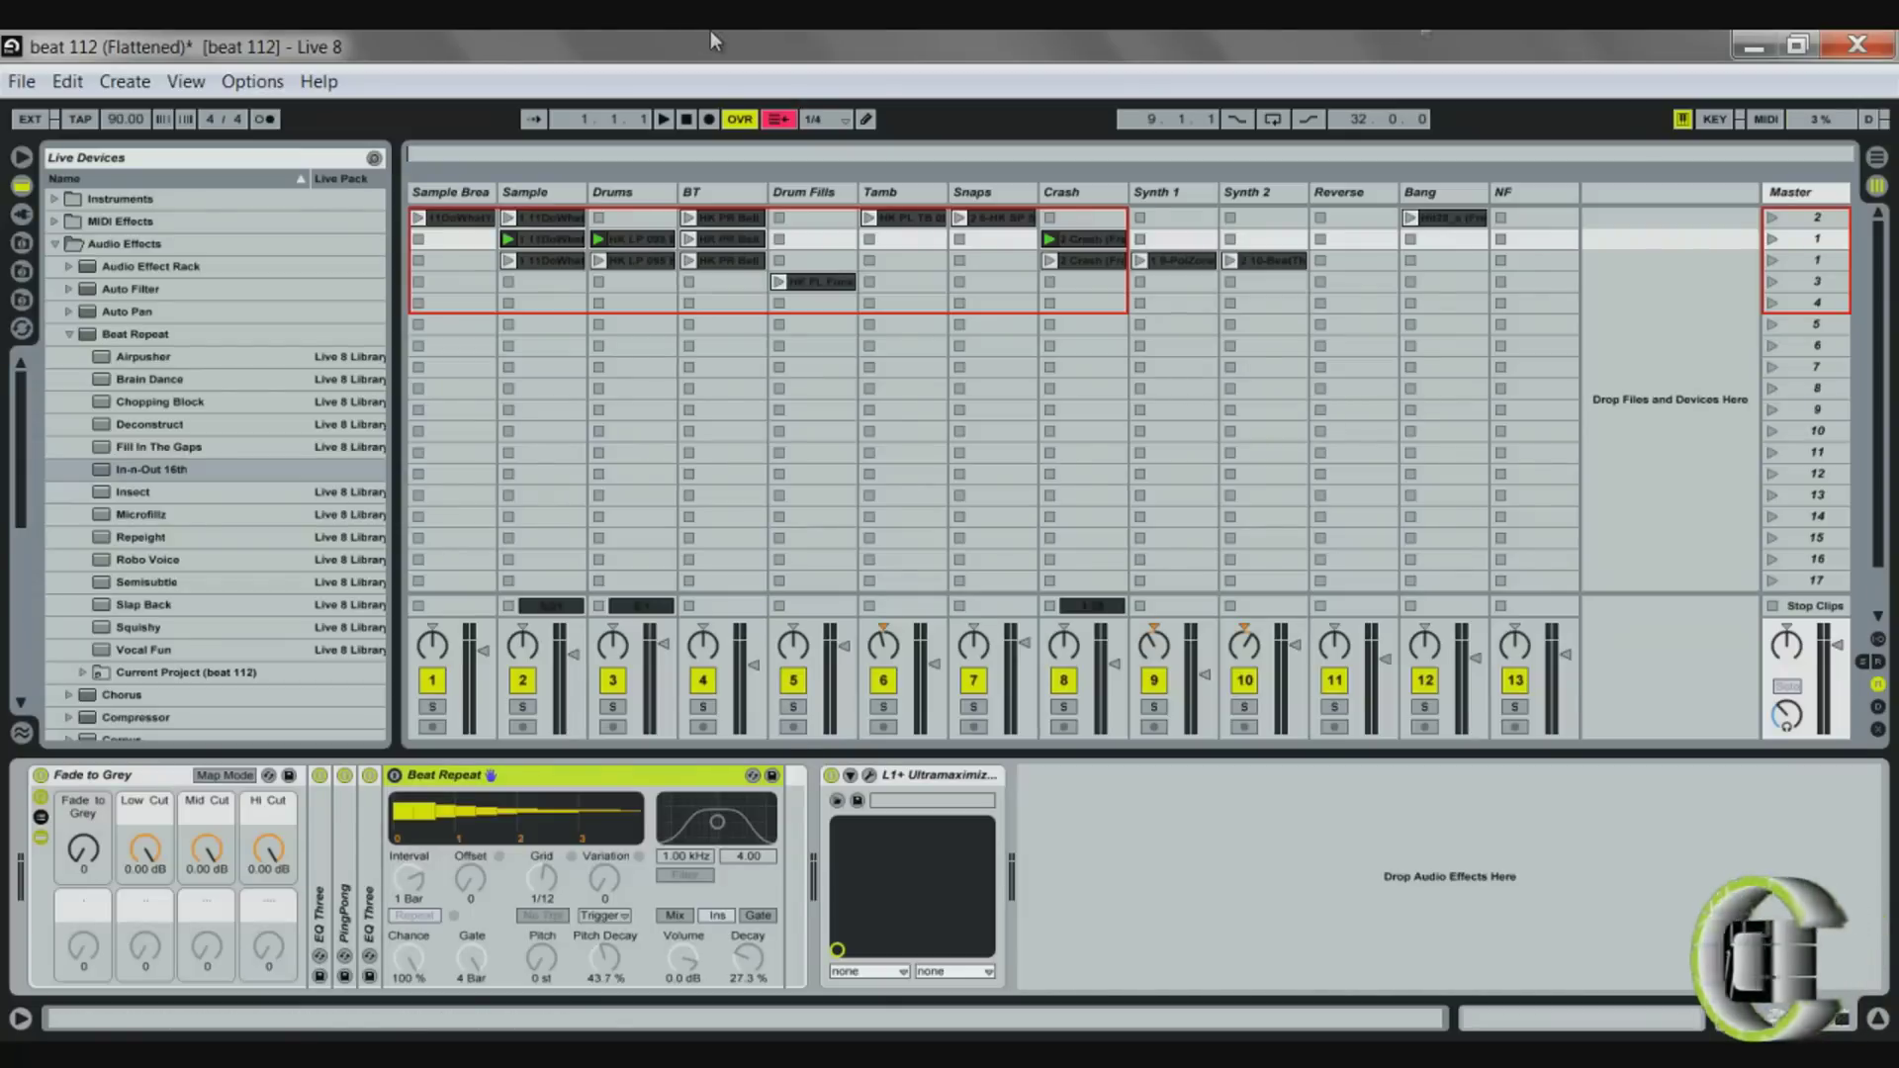
pyautogui.click(1768, 117)
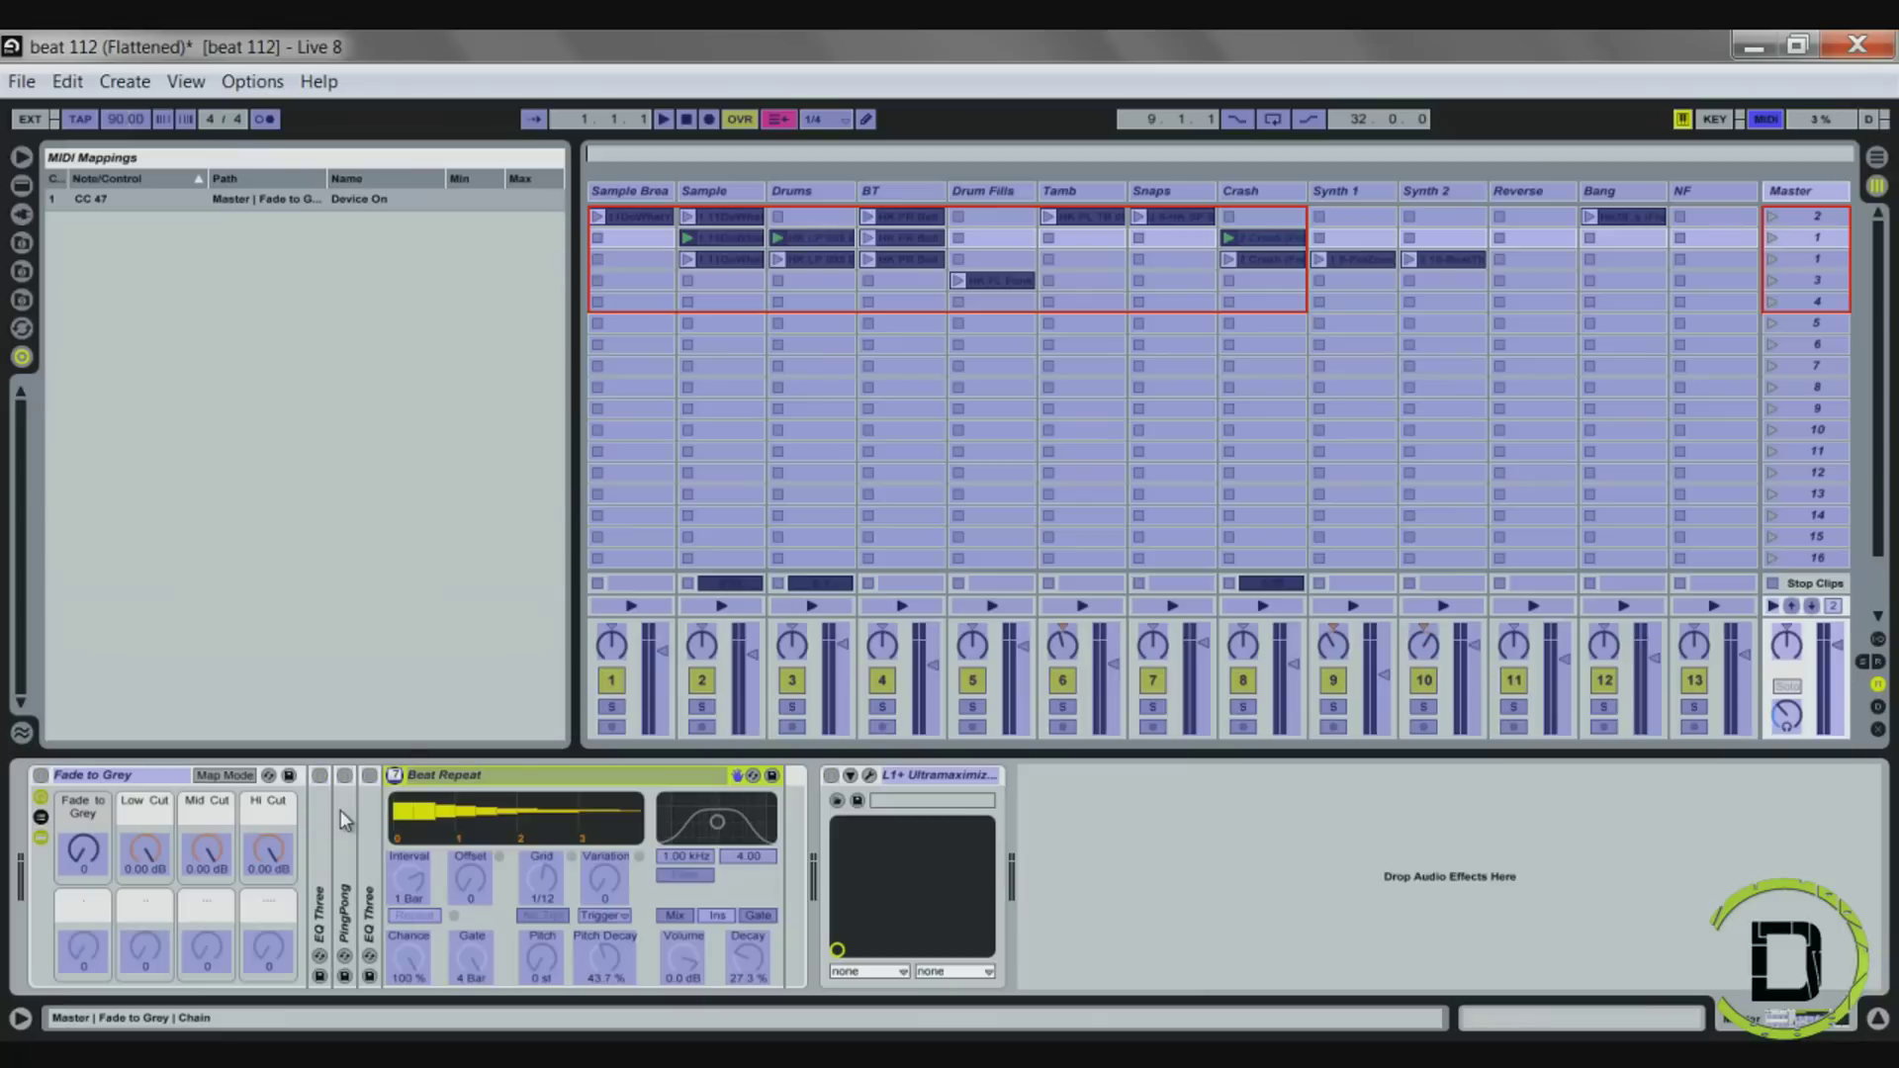
pyautogui.click(1758, 119)
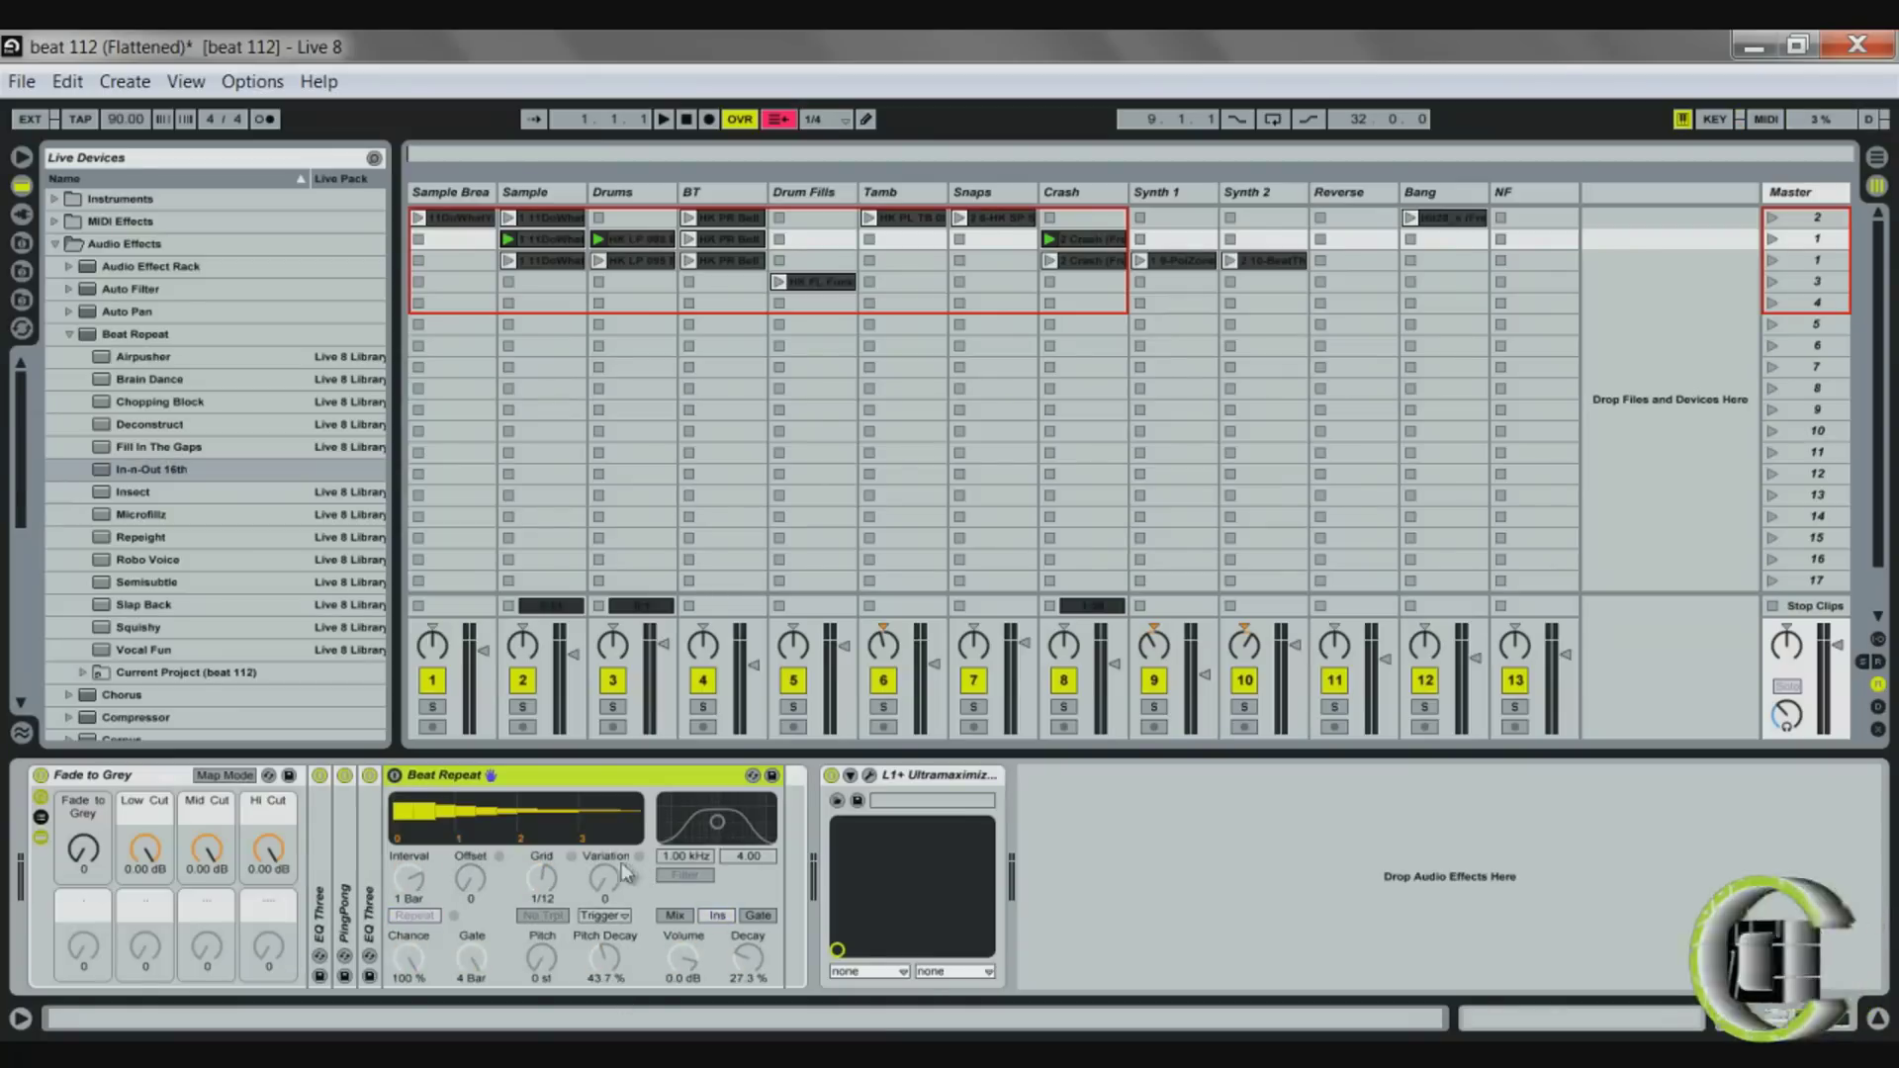
# Map Beat Repeat's Grid to the rack's fifth macro and name that macro Grid
pyautogui.rightClick(540, 880)
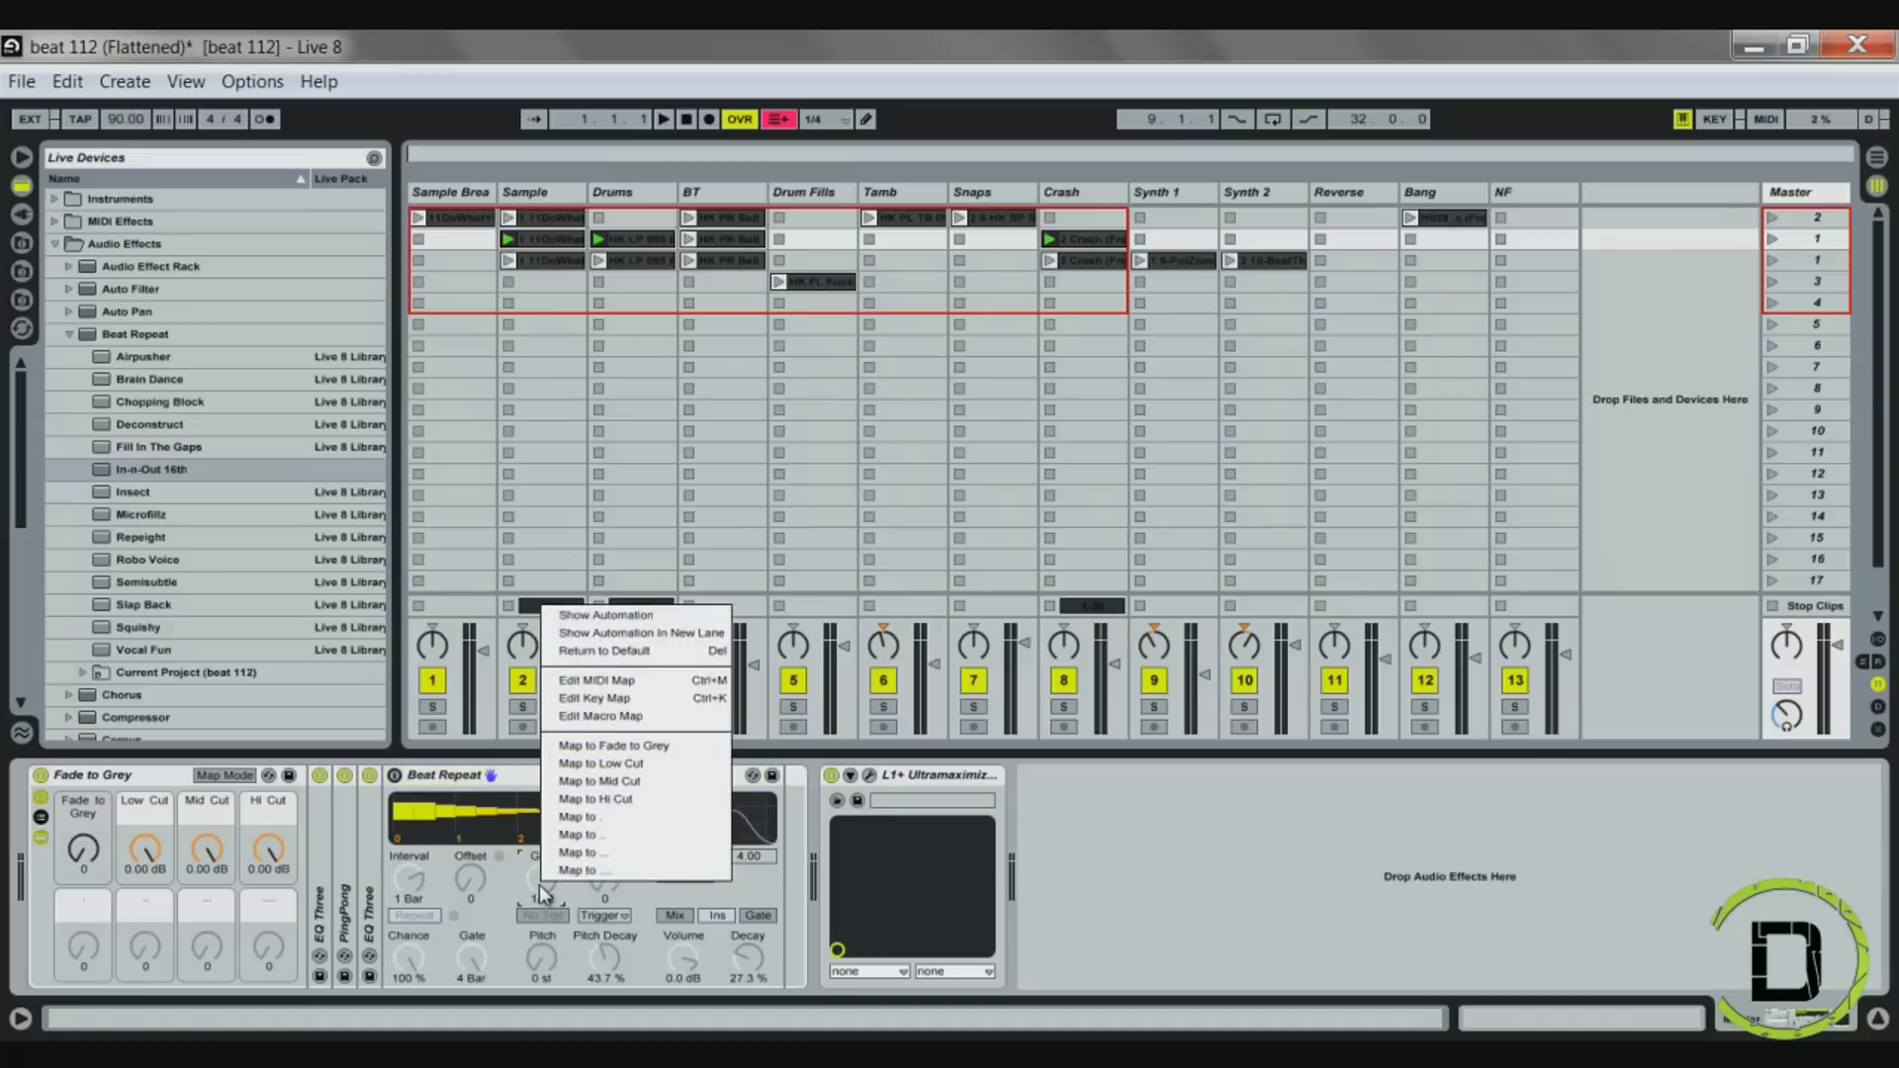
pyautogui.click(584, 819)
pyautogui.rightClick(99, 906)
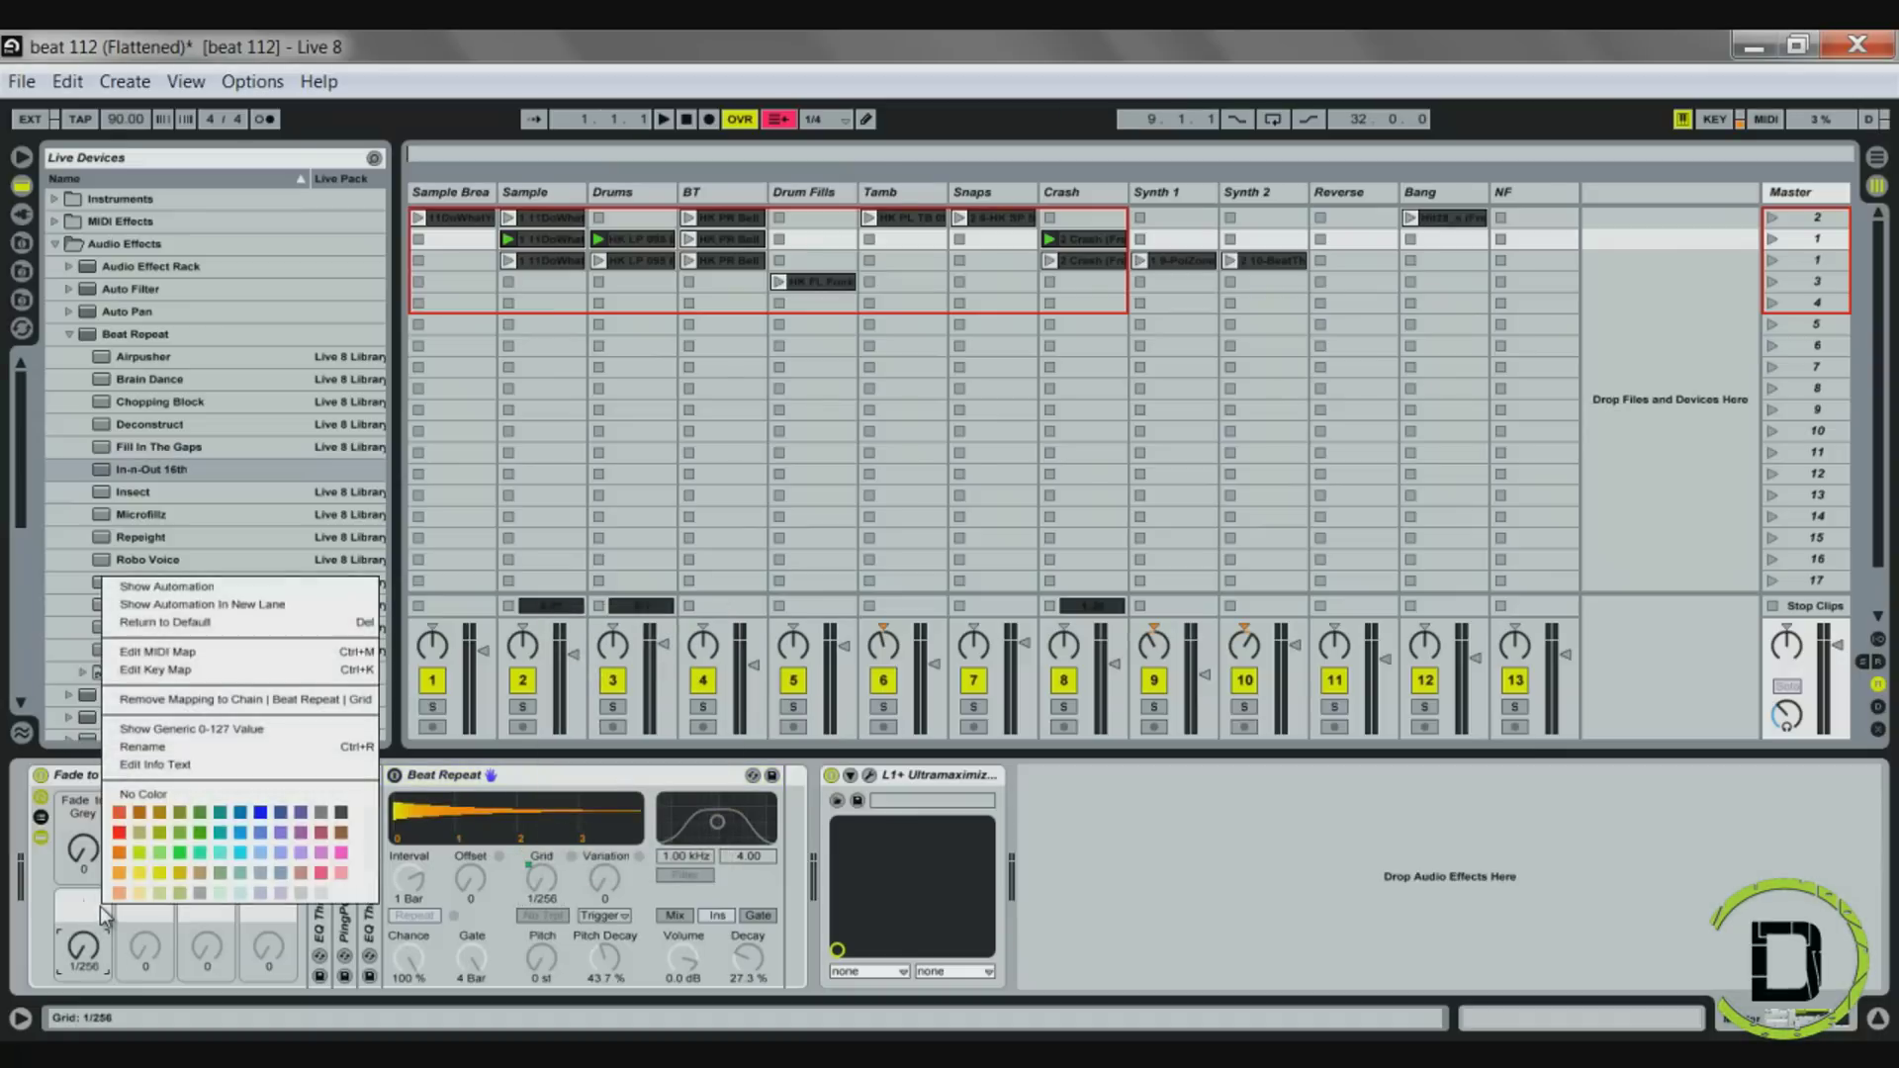
pyautogui.click(188, 747)
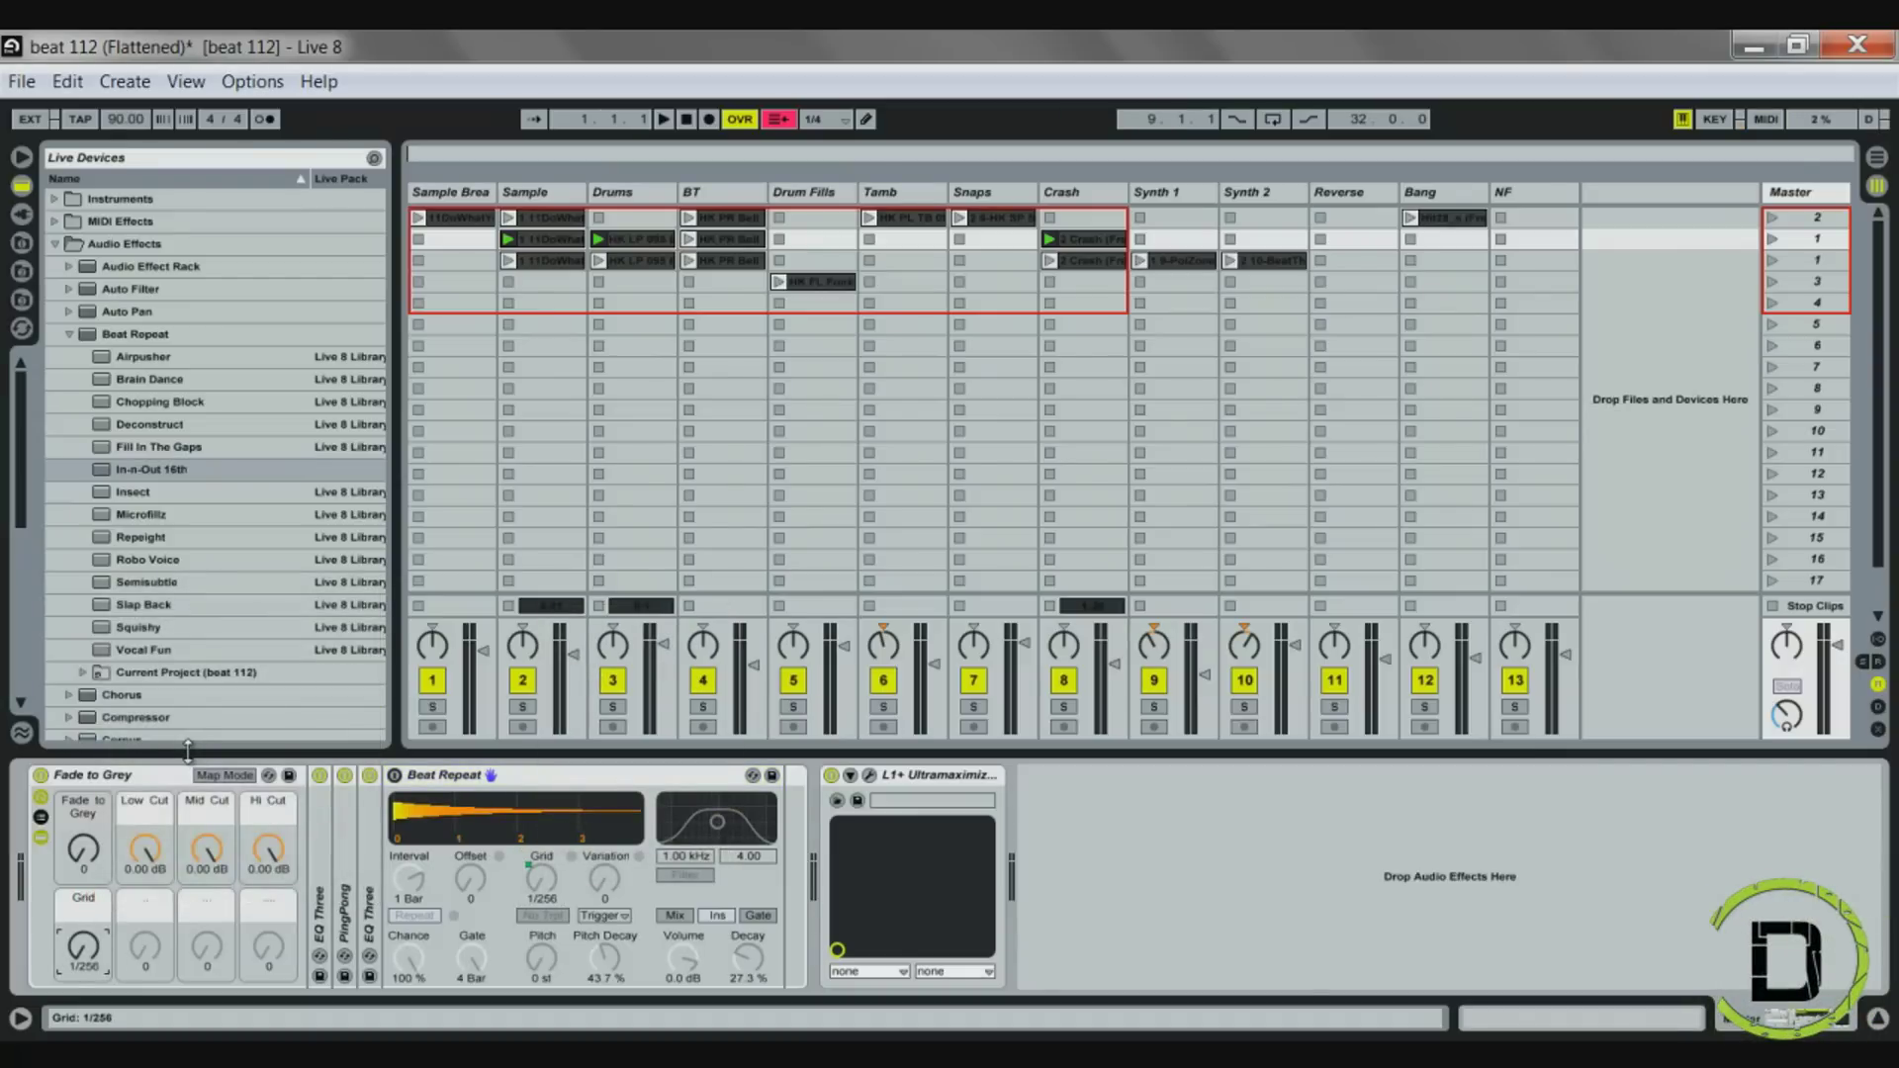
# Map Beat Repeat's Variation to the sixth macro, name that macro Vari, and select the rack
pyautogui.rightClick(606, 878)
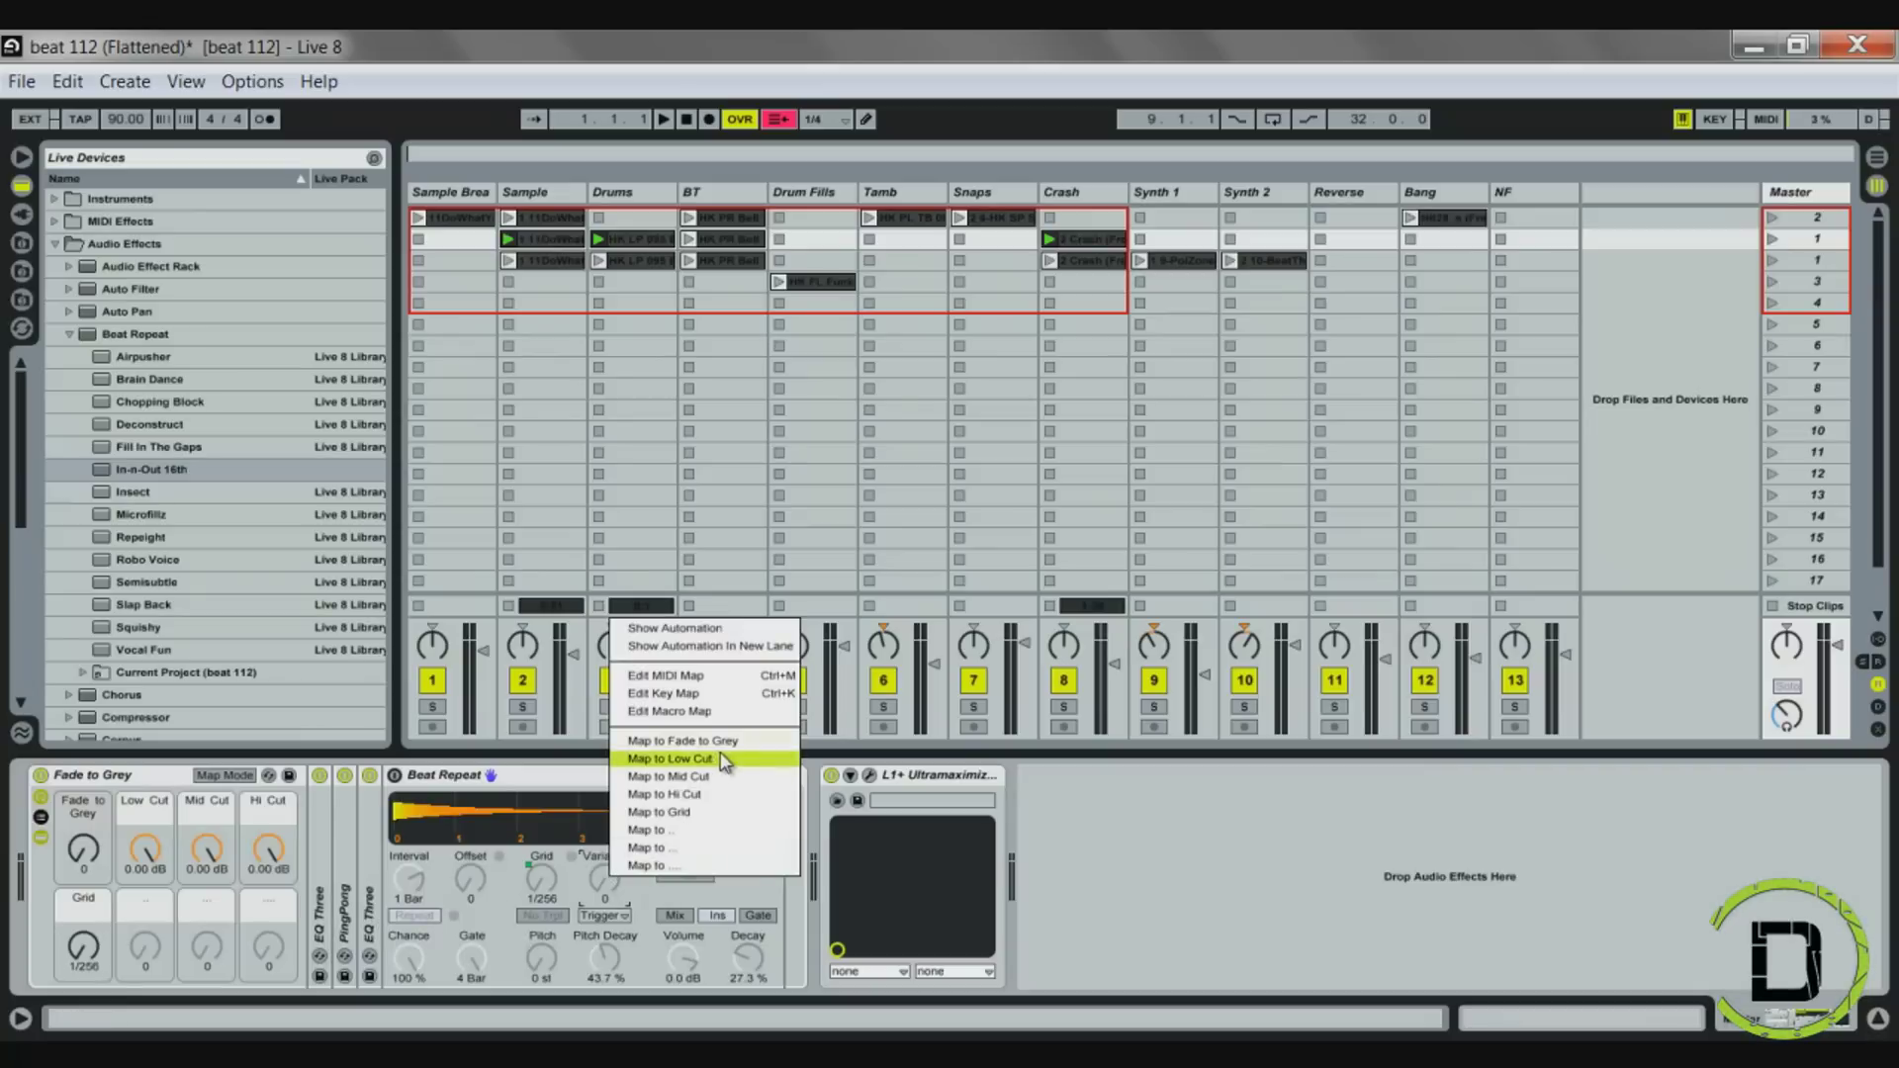
pyautogui.click(711, 831)
pyautogui.rightClick(144, 940)
pyautogui.click(237, 774)
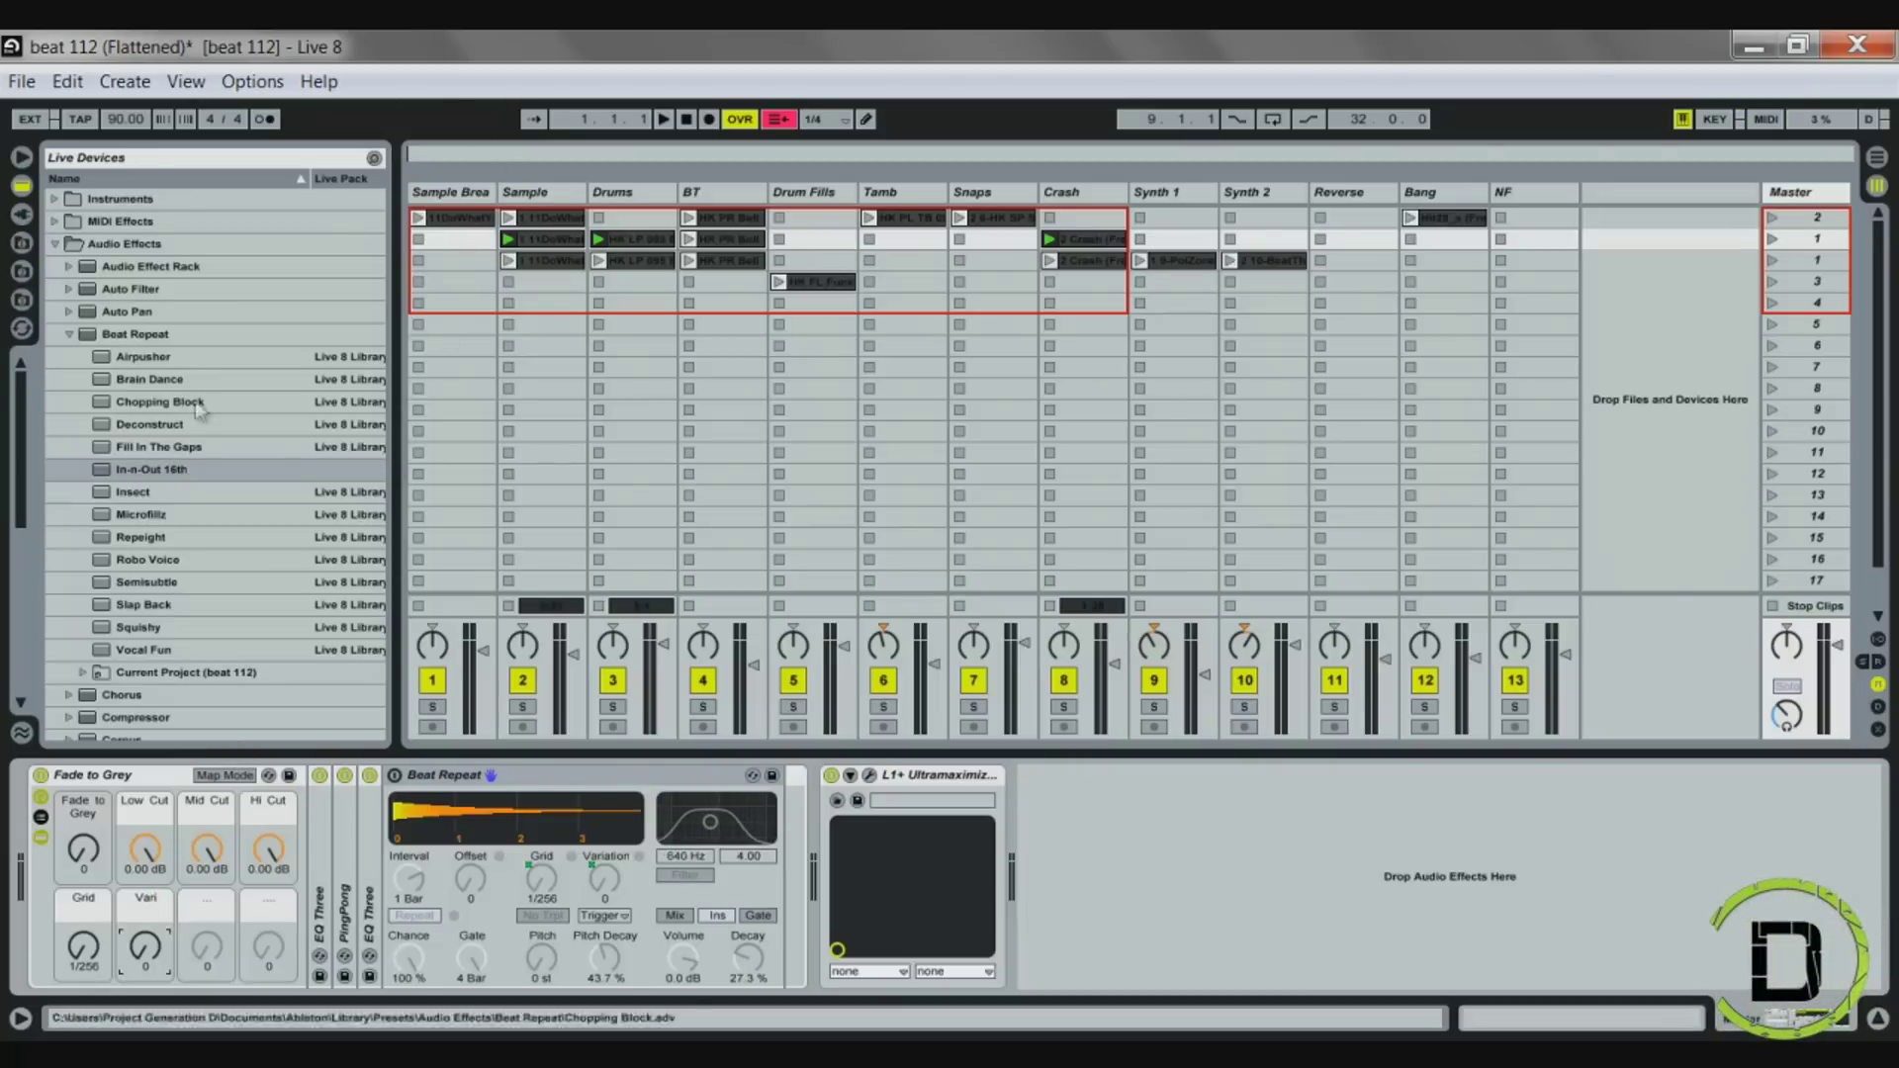
pyautogui.click(139, 775)
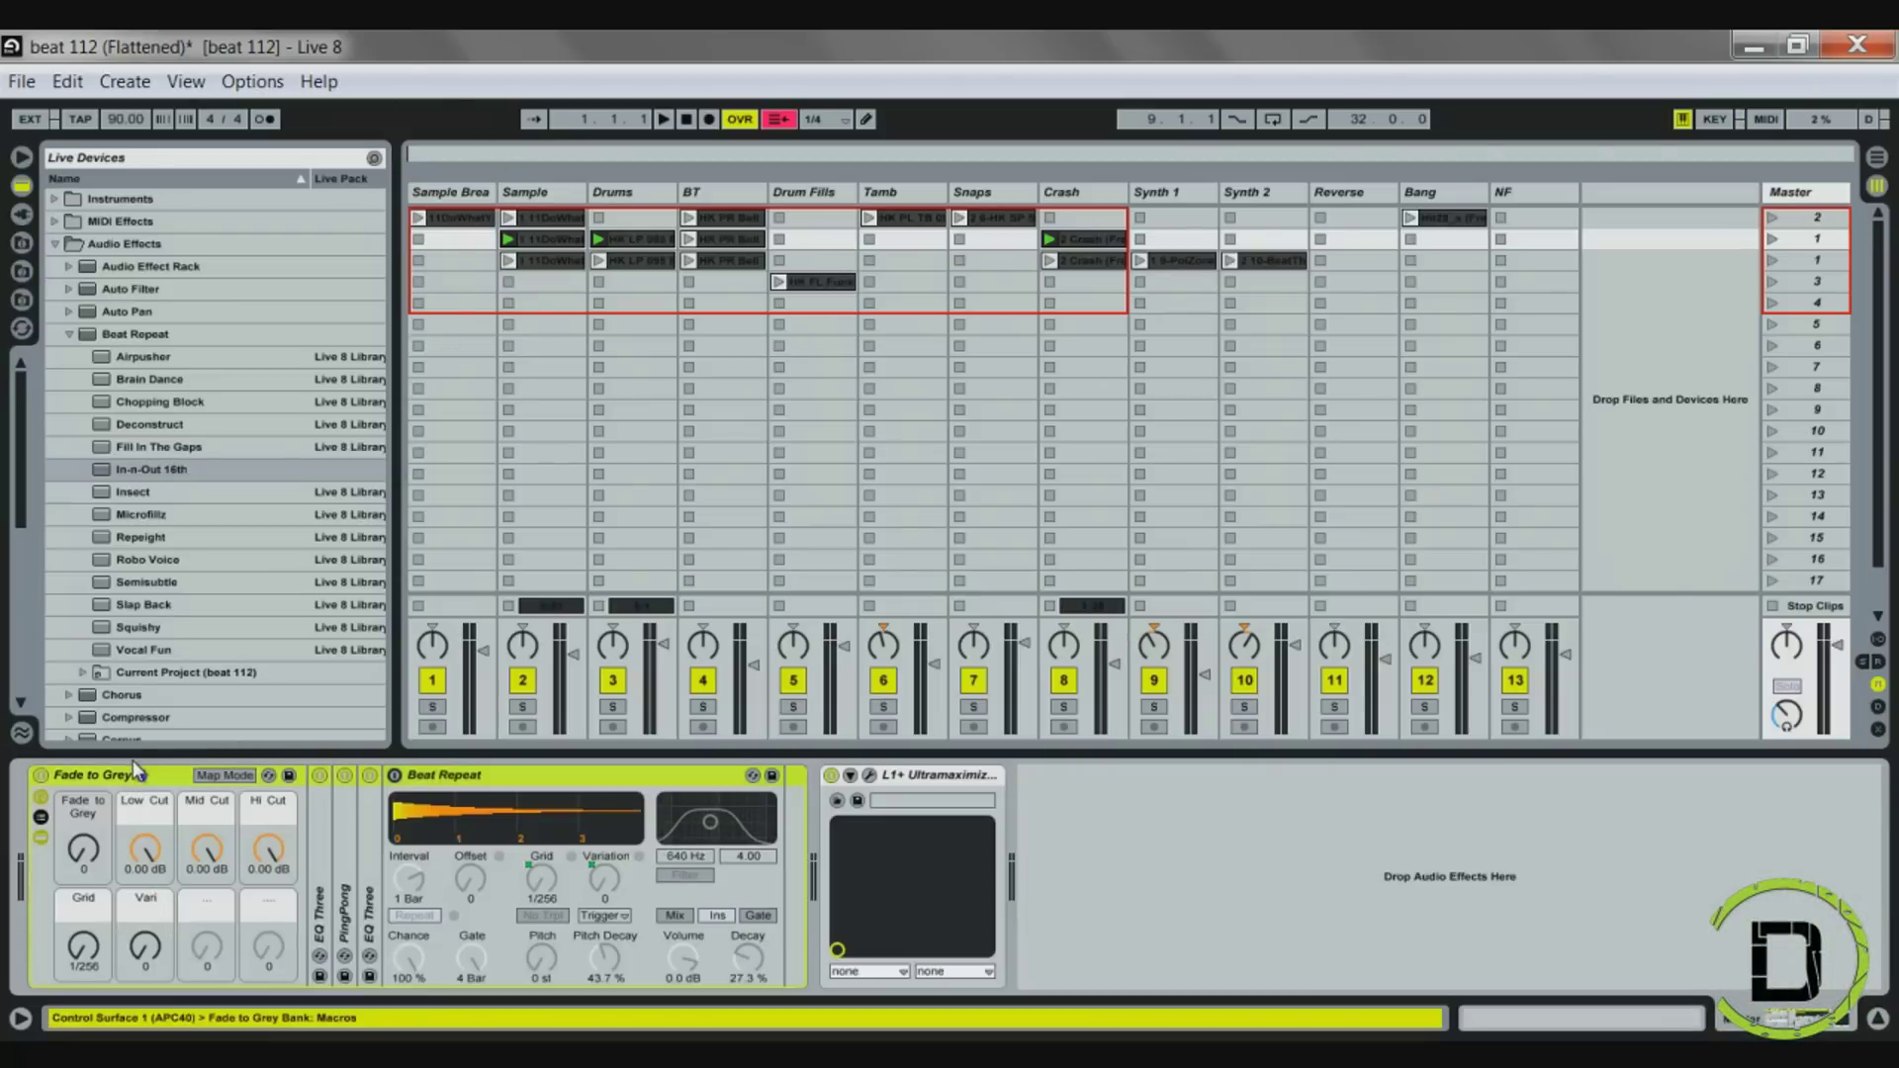
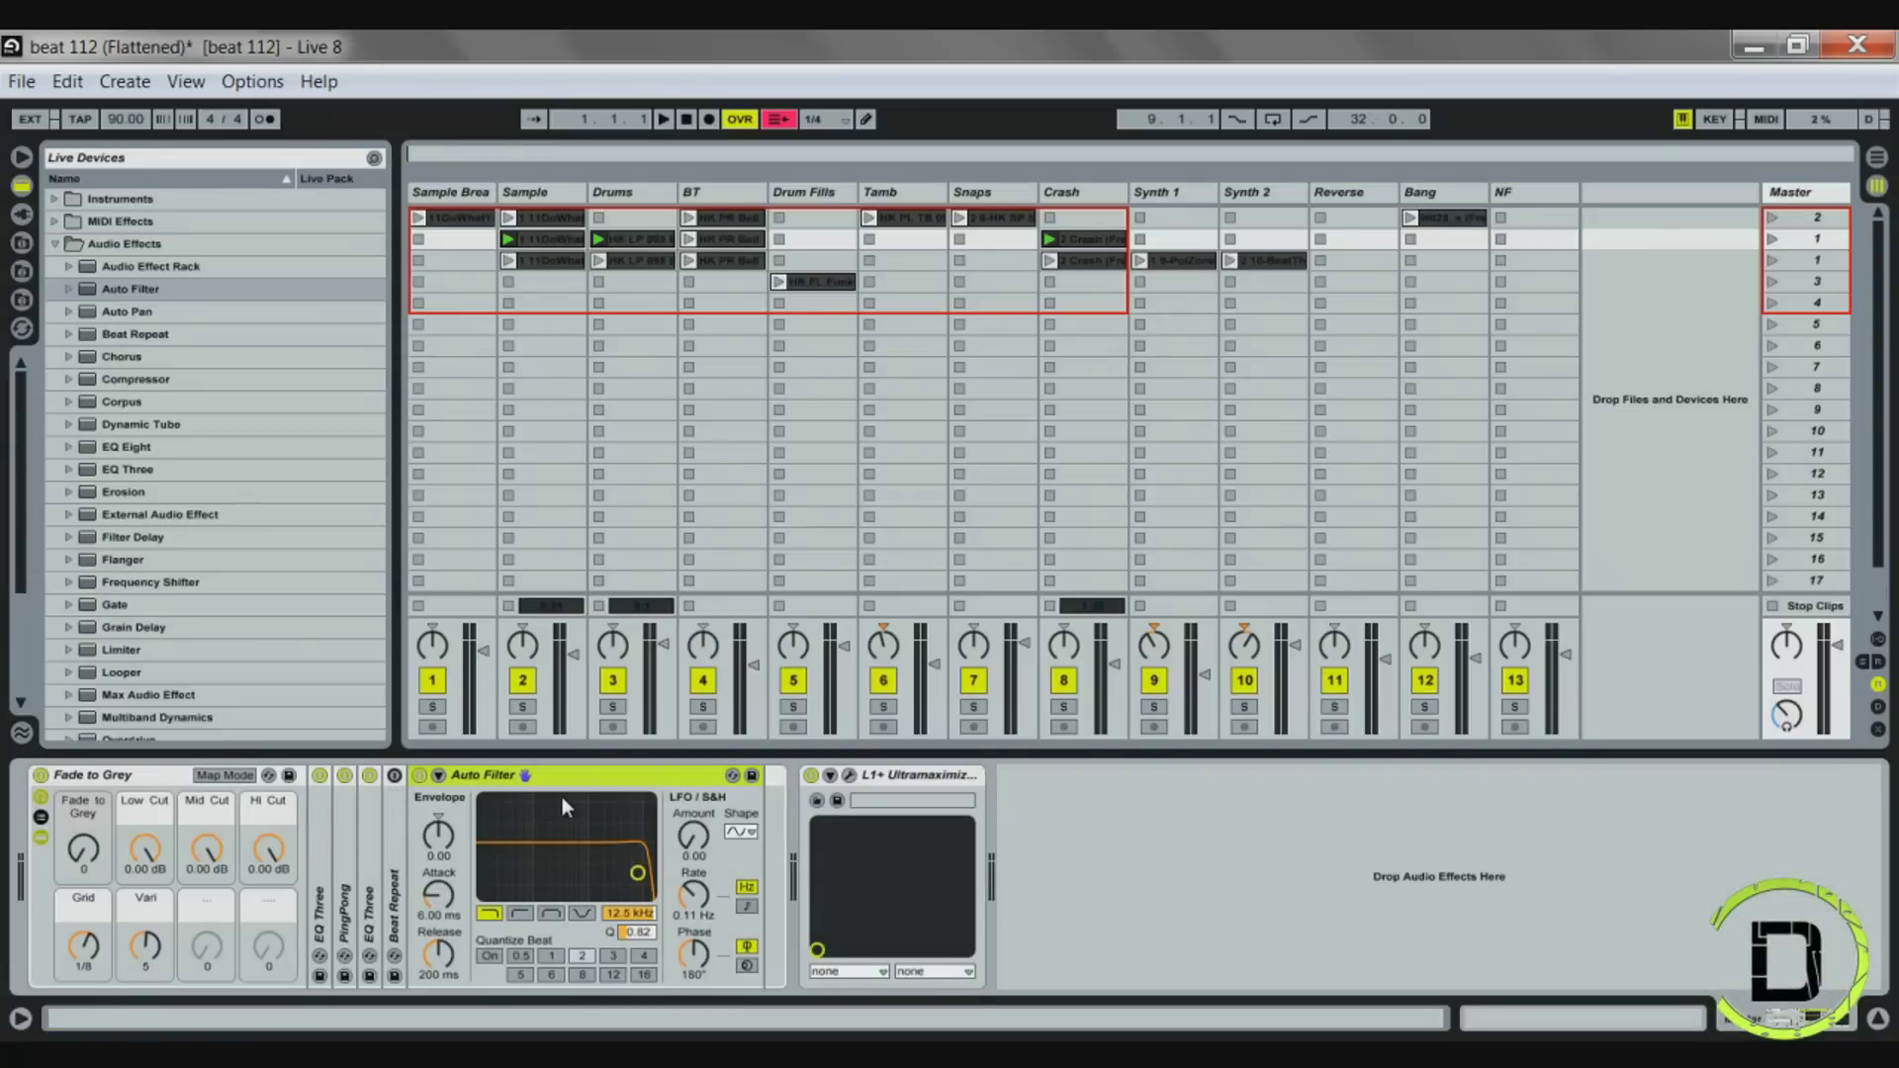
# Map the Auto Filter's frequency to the seventh macro and name that macro Freq
pyautogui.rightClick(651, 929)
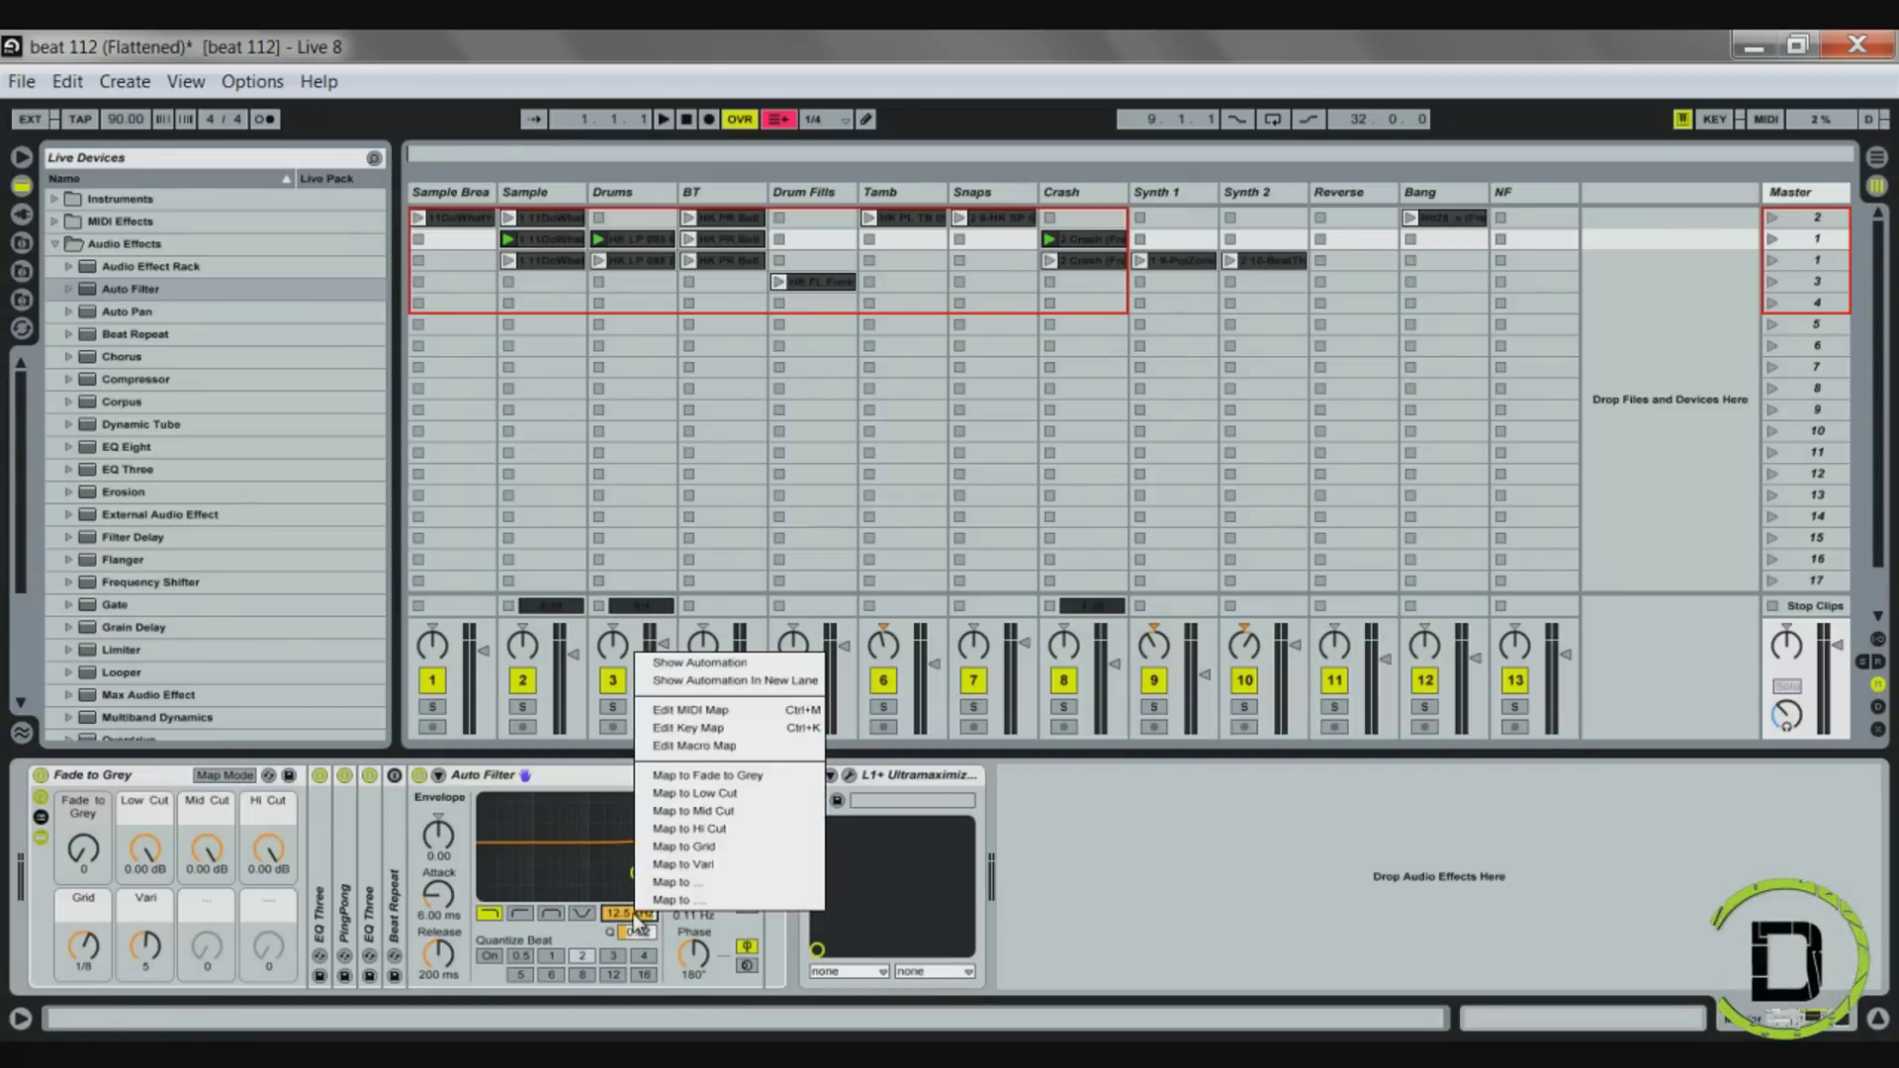
pyautogui.click(680, 883)
pyautogui.rightClick(232, 904)
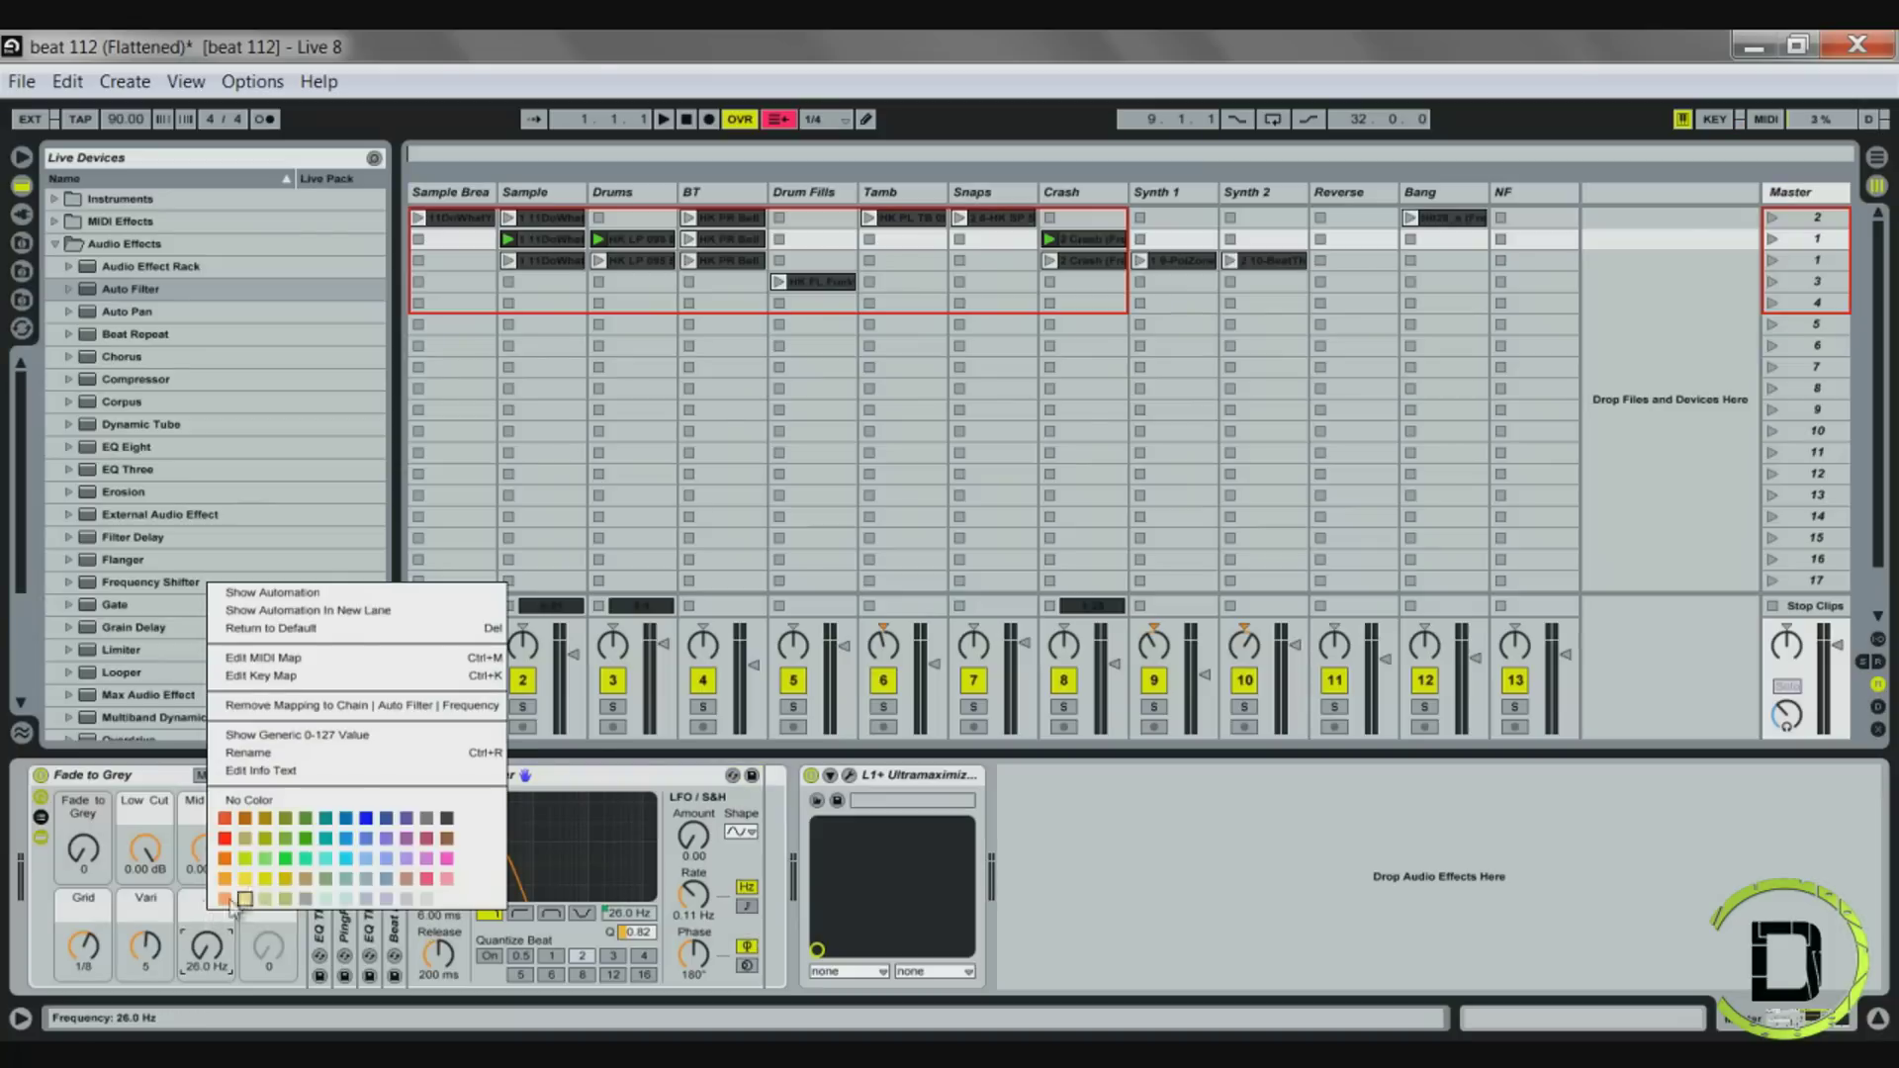
pyautogui.click(326, 753)
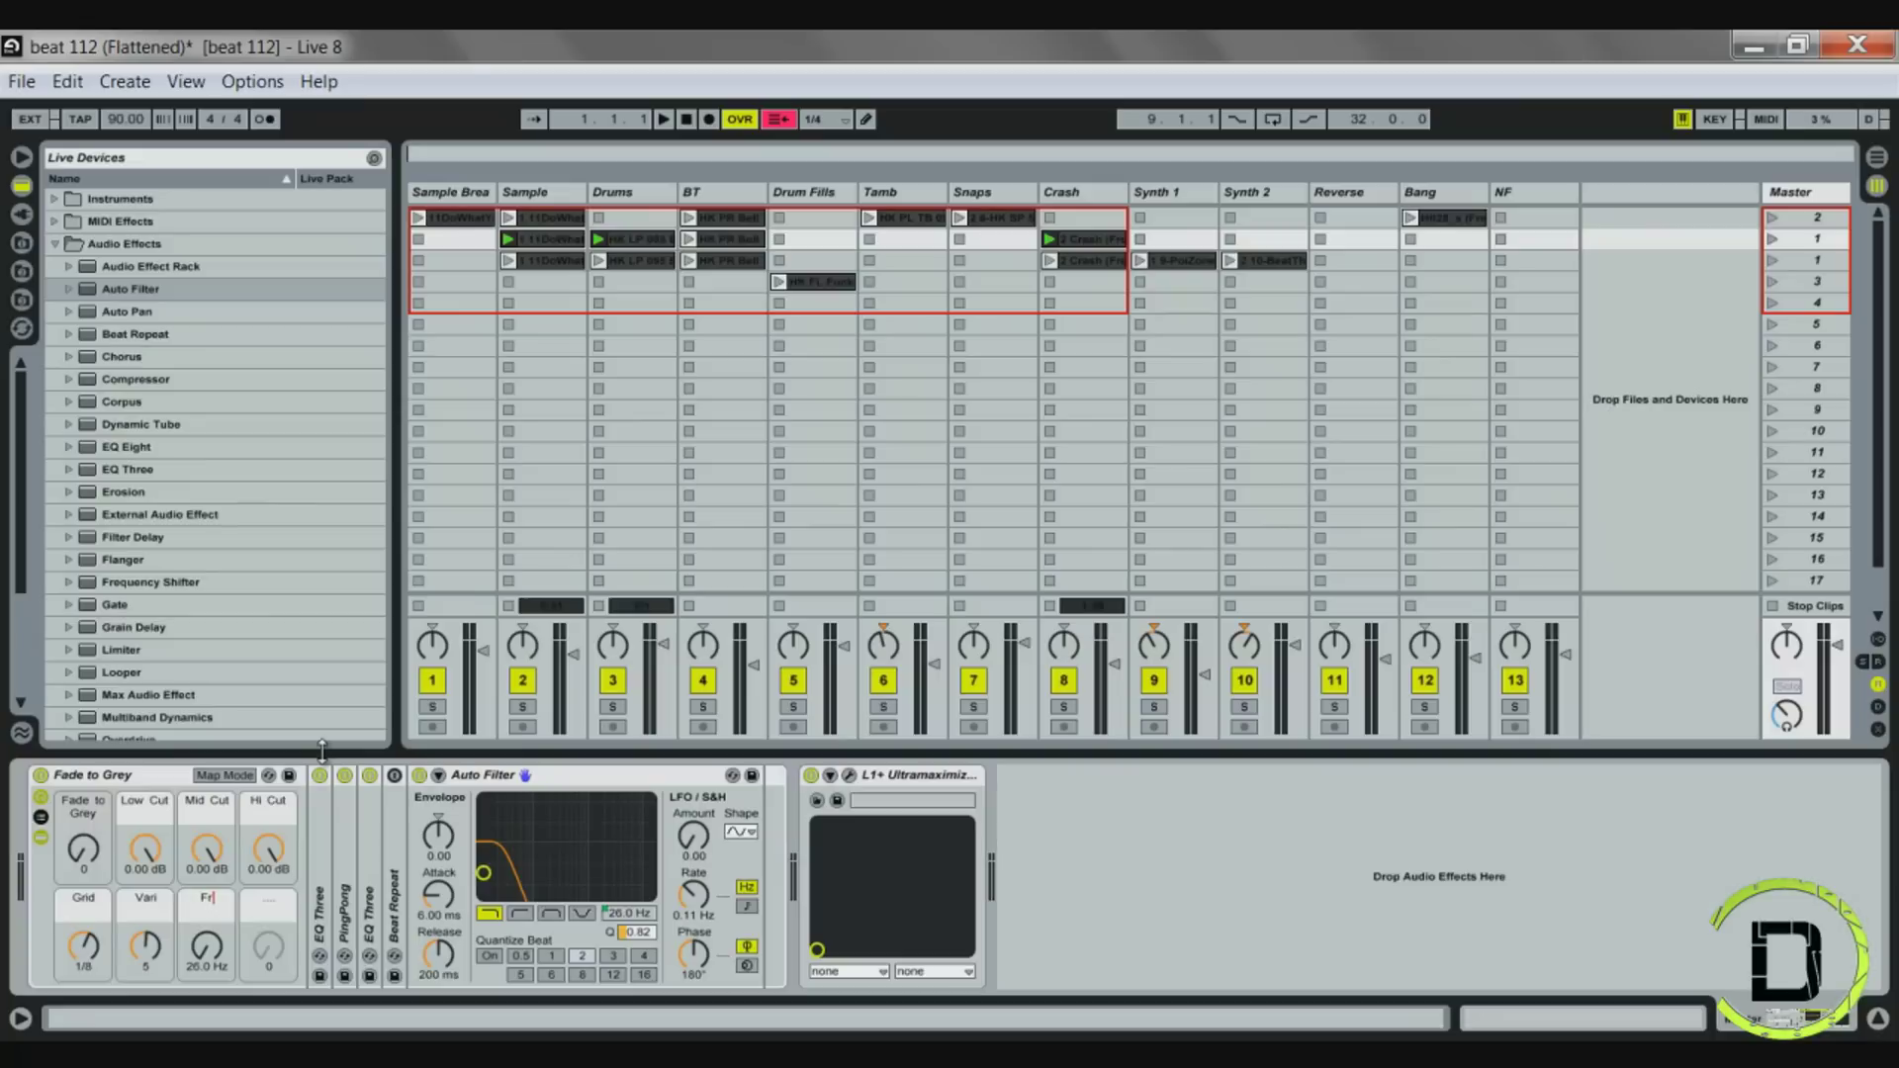
pyautogui.write('Freq')
pyautogui.press('Return')
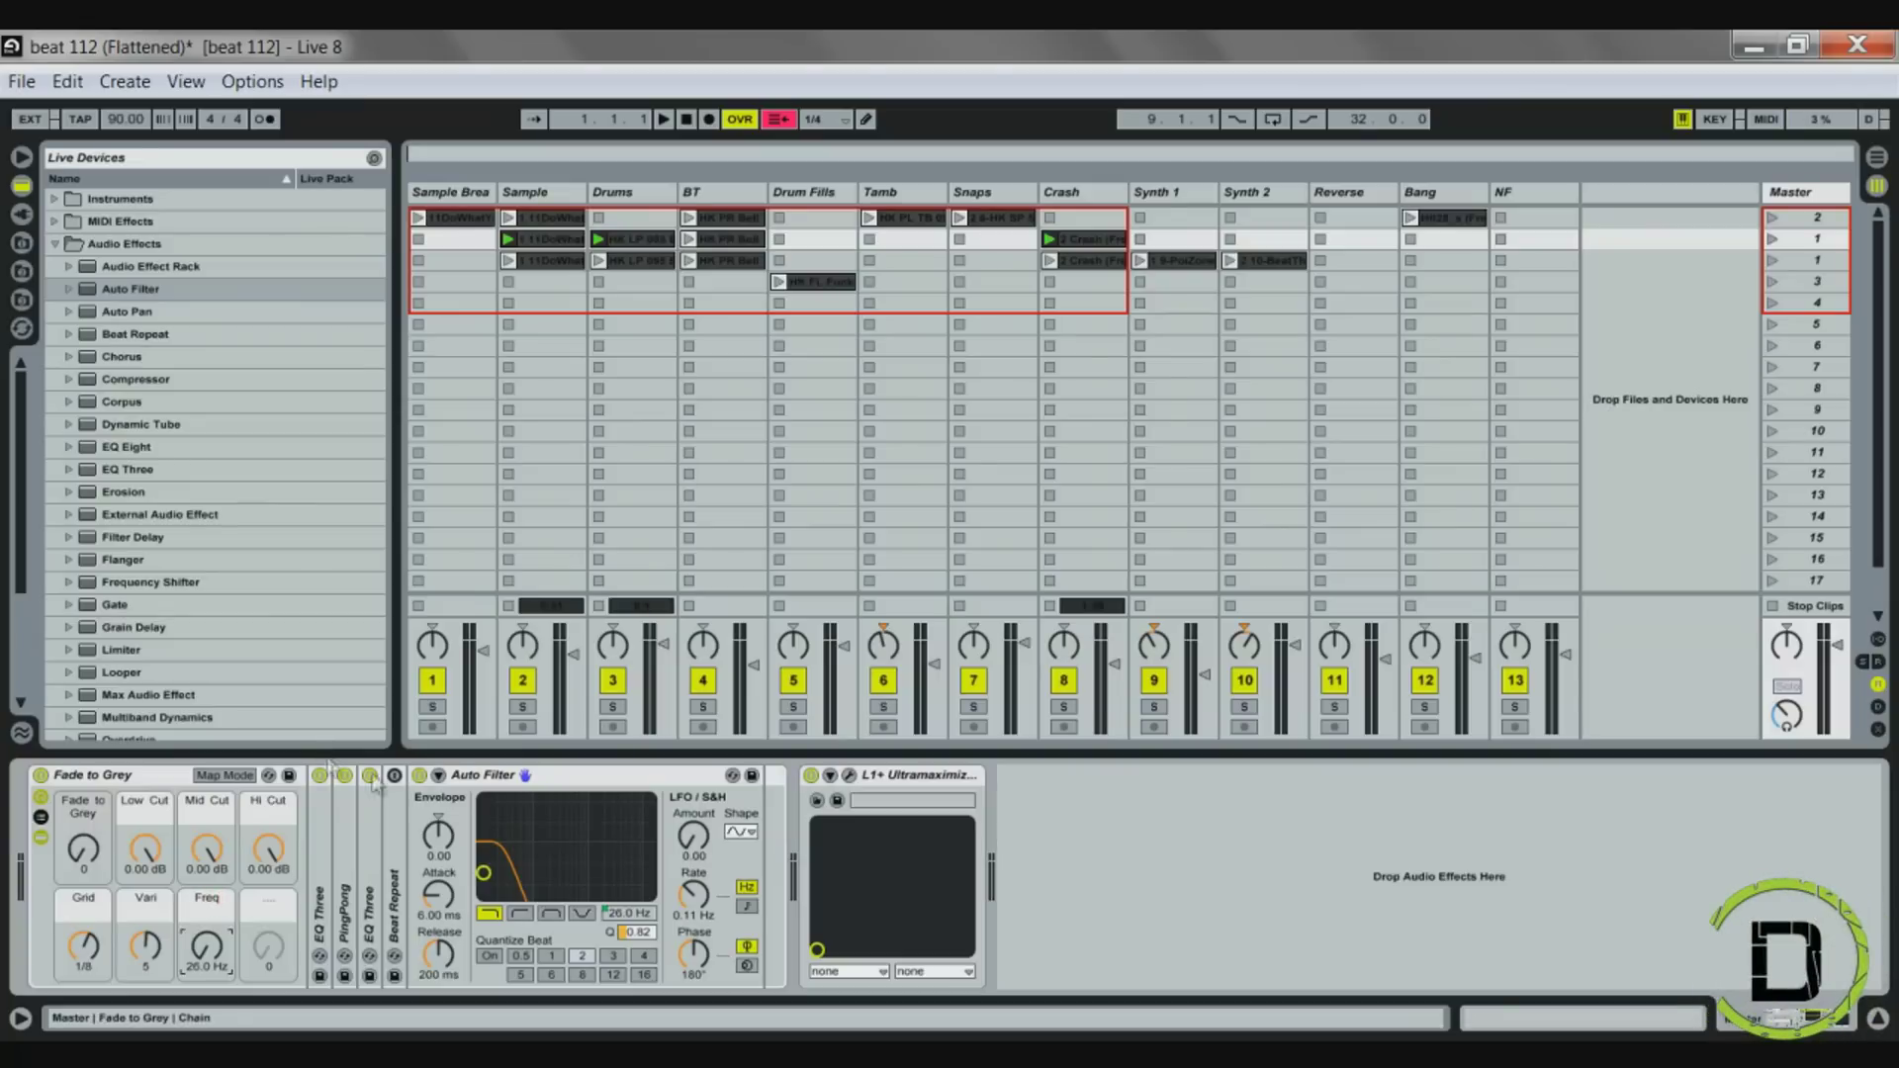
# Map the Auto Filter's resonance to the eighth macro and name that macro Q
pyautogui.rightClick(634, 912)
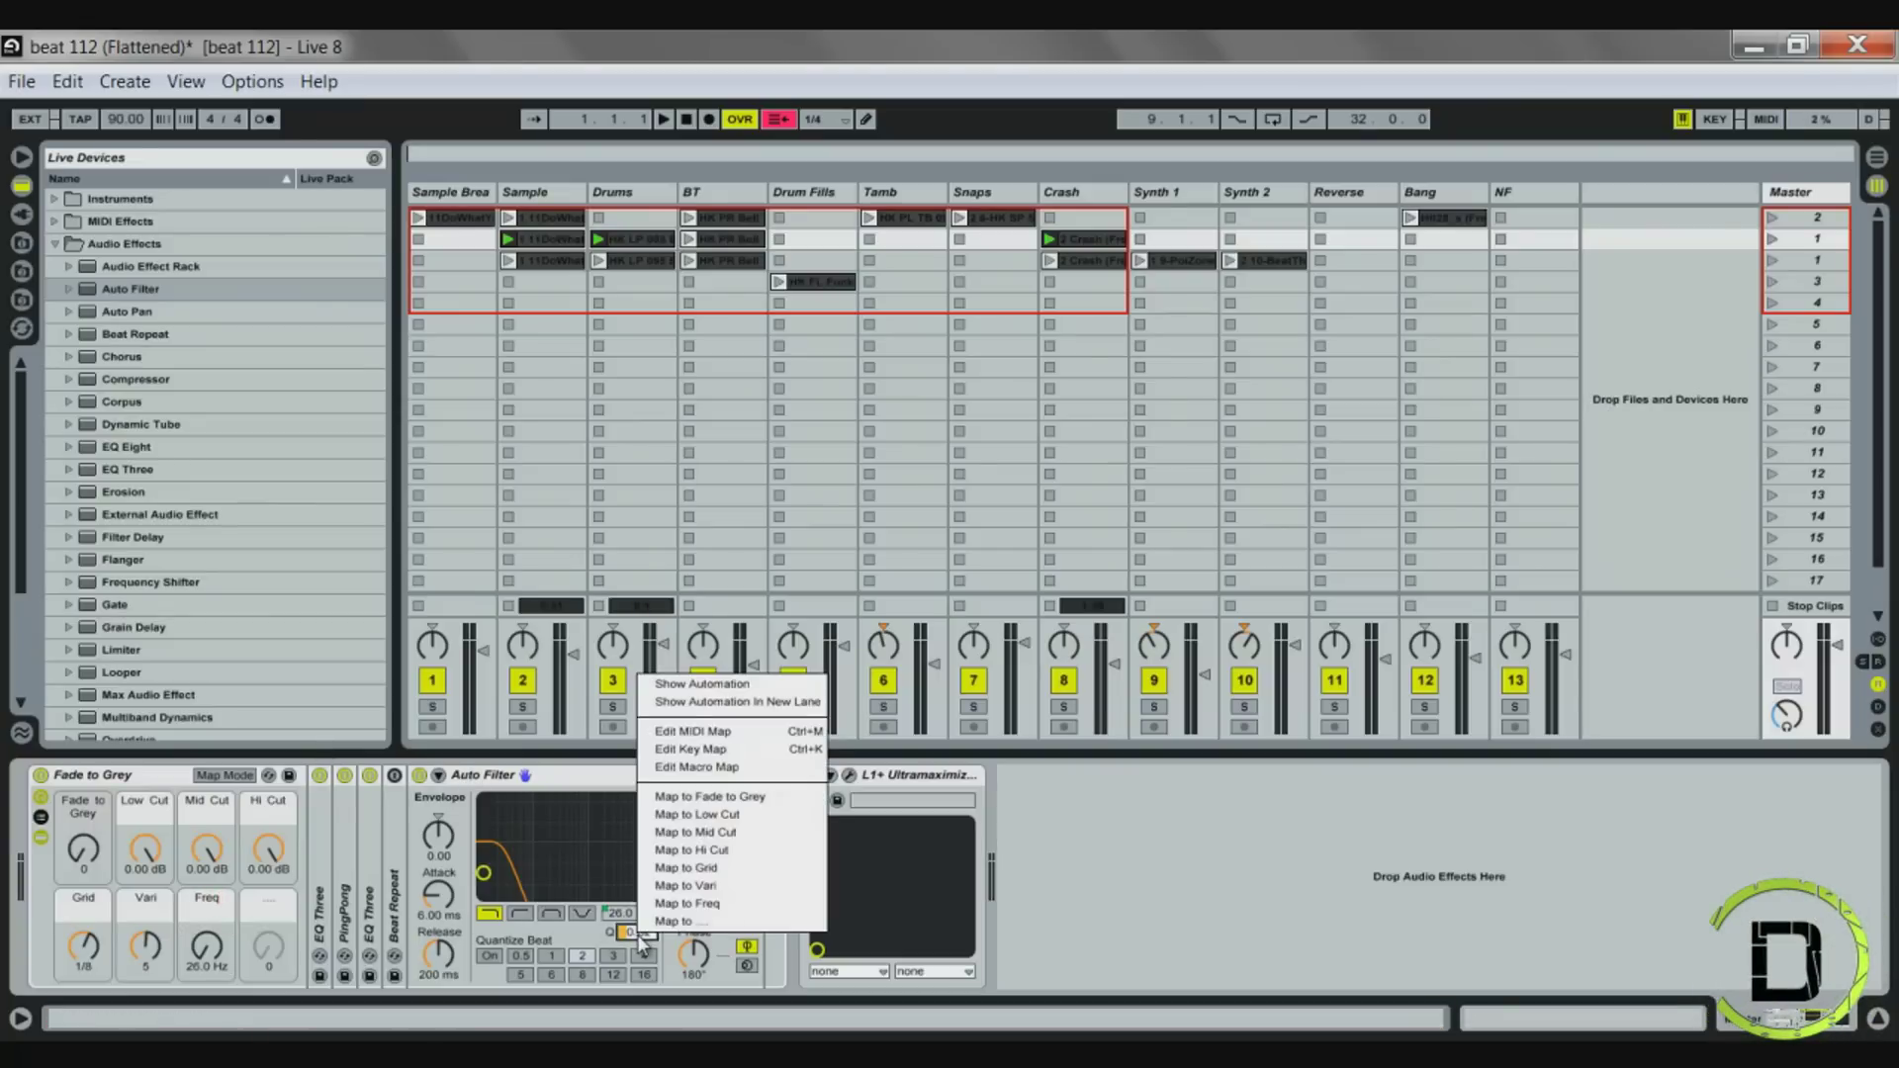
pyautogui.click(748, 919)
pyautogui.rightClick(262, 907)
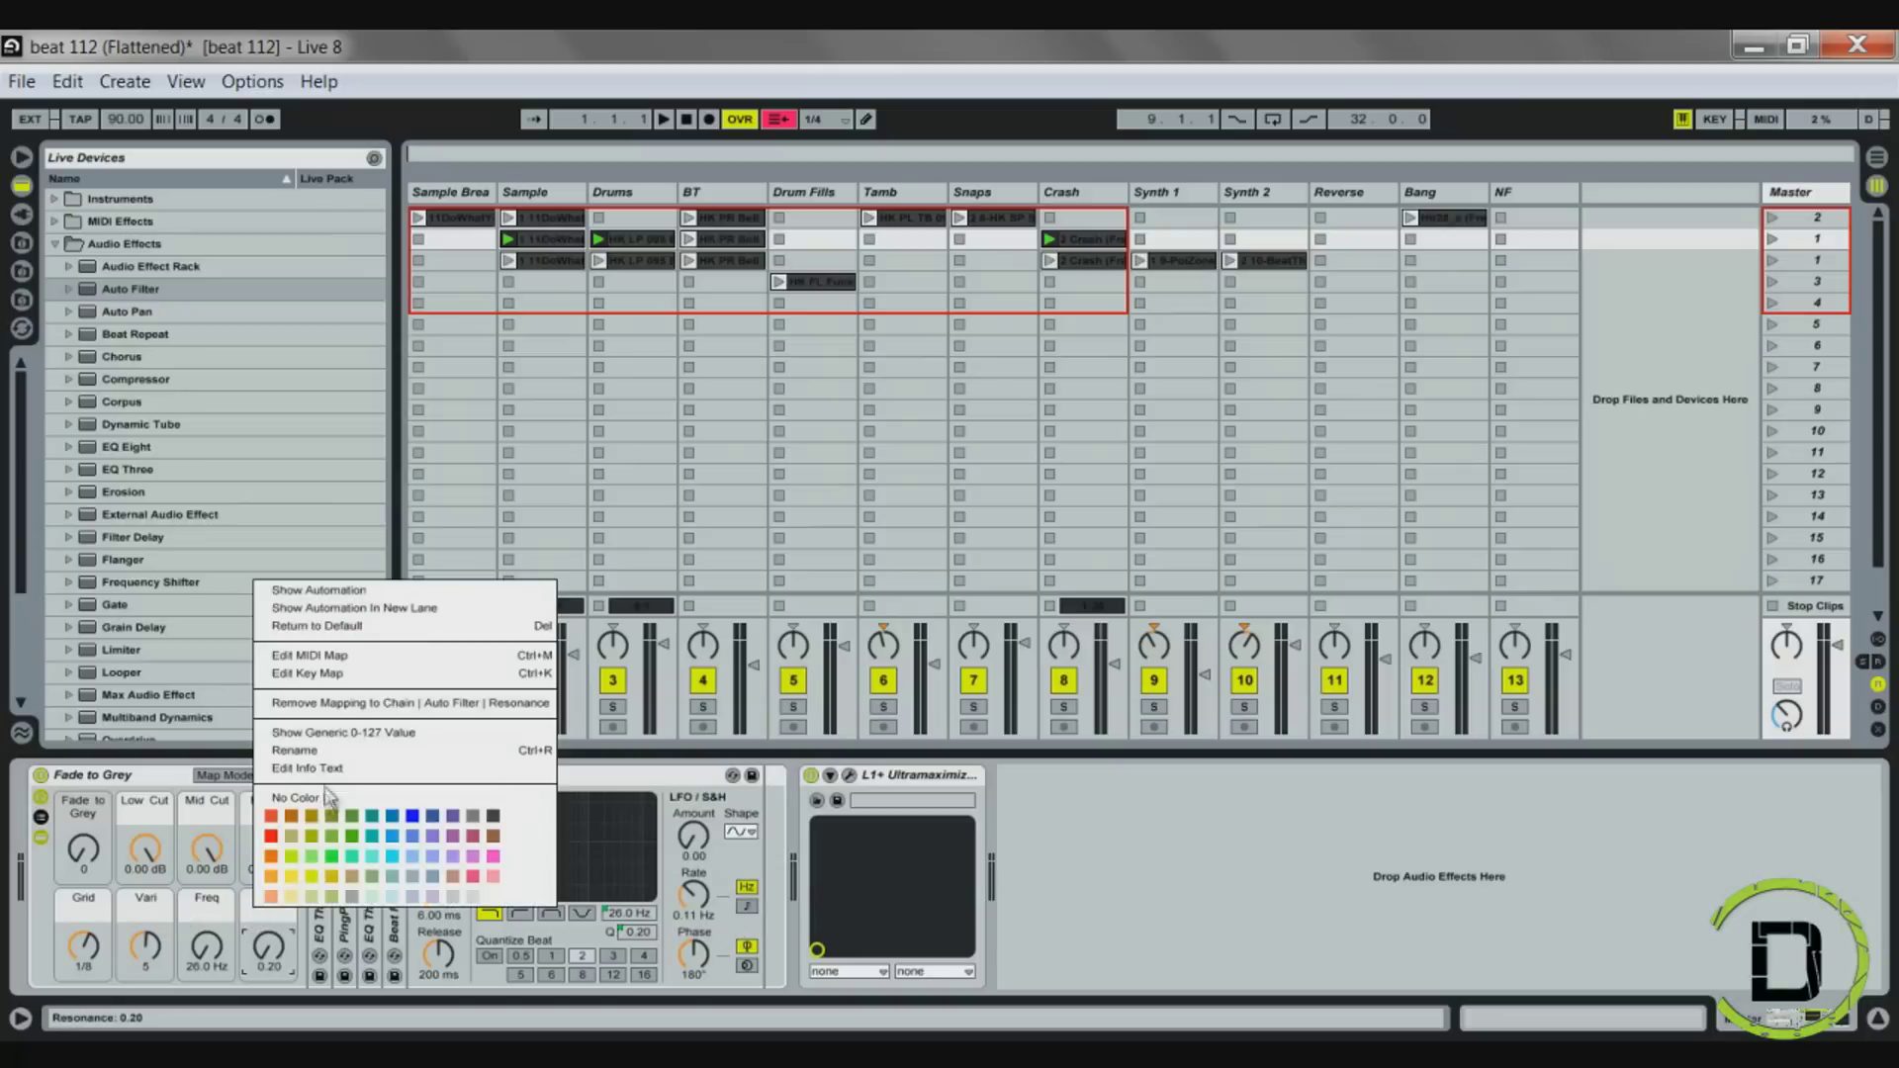
pyautogui.click(330, 749)
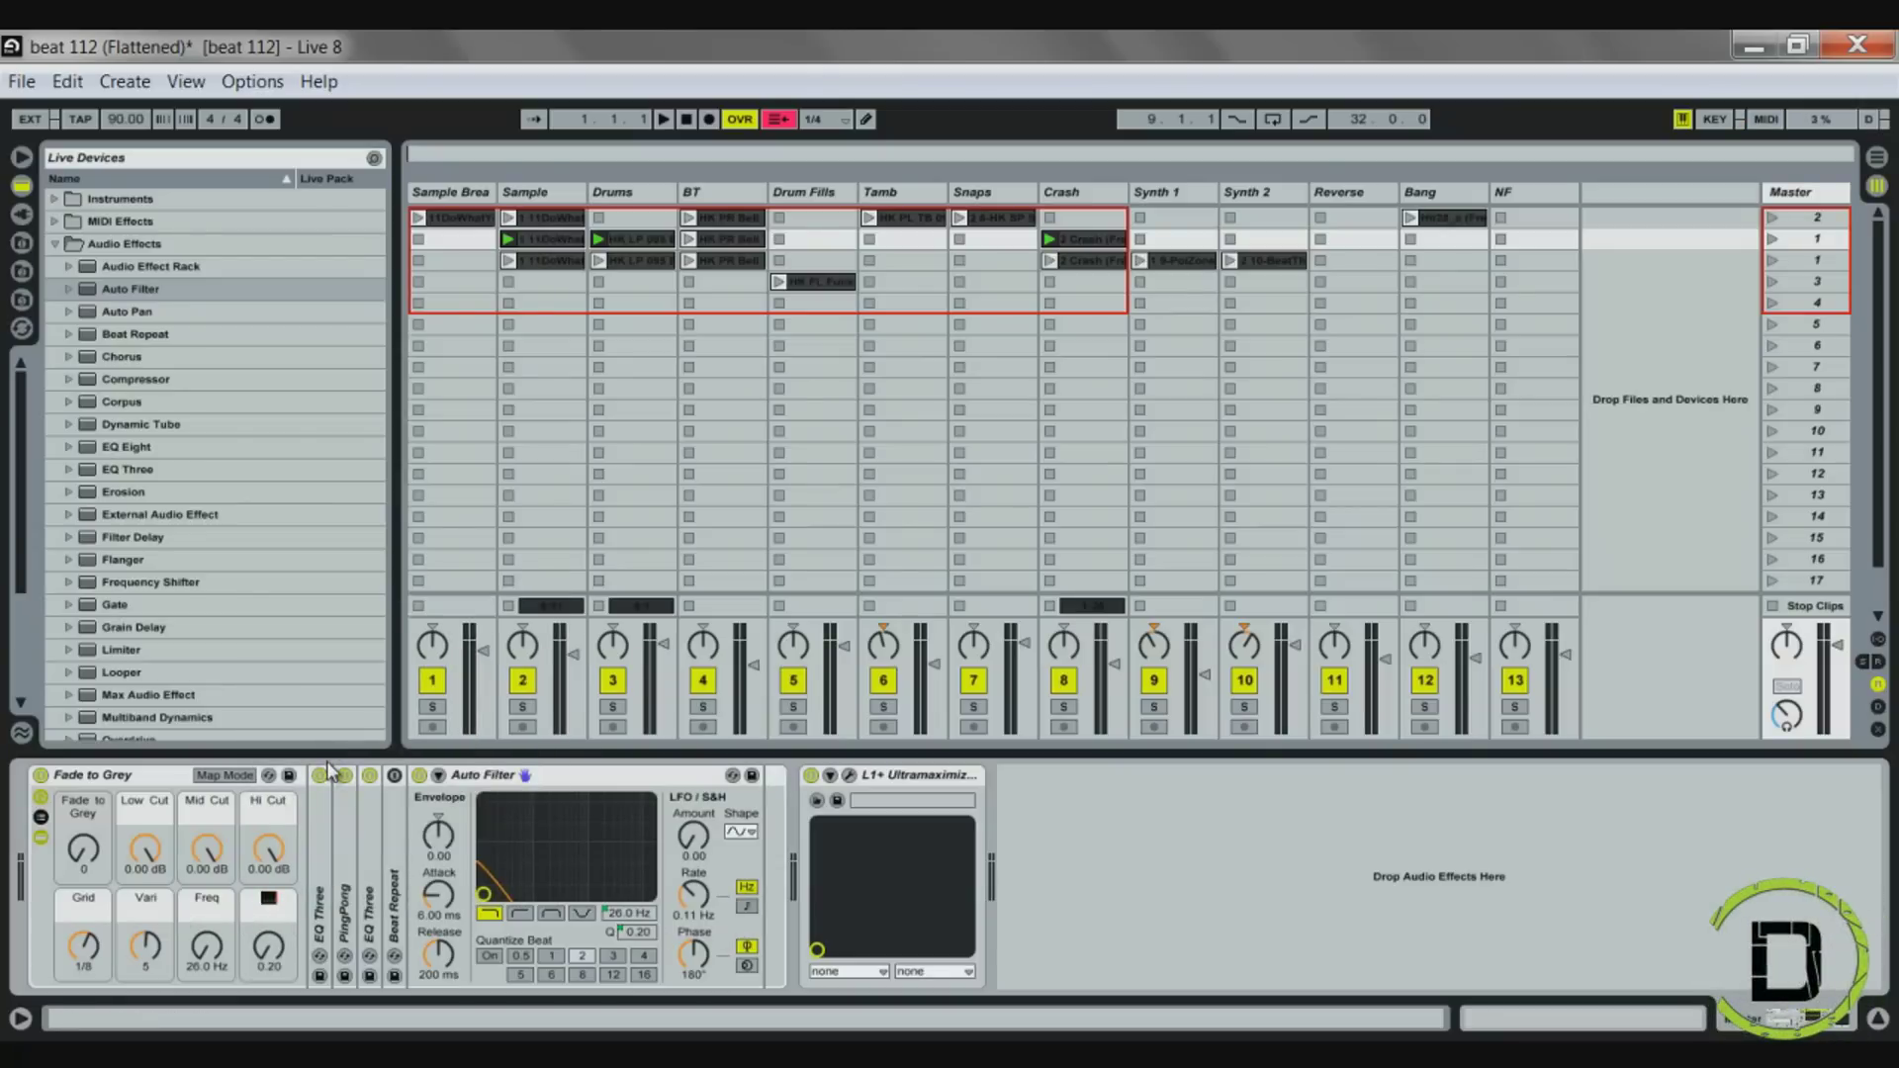
# Select the Fade to Grey rack, play the third-row scene to audition the Freq and Q macros, and stop playback
pyautogui.click(121, 783)
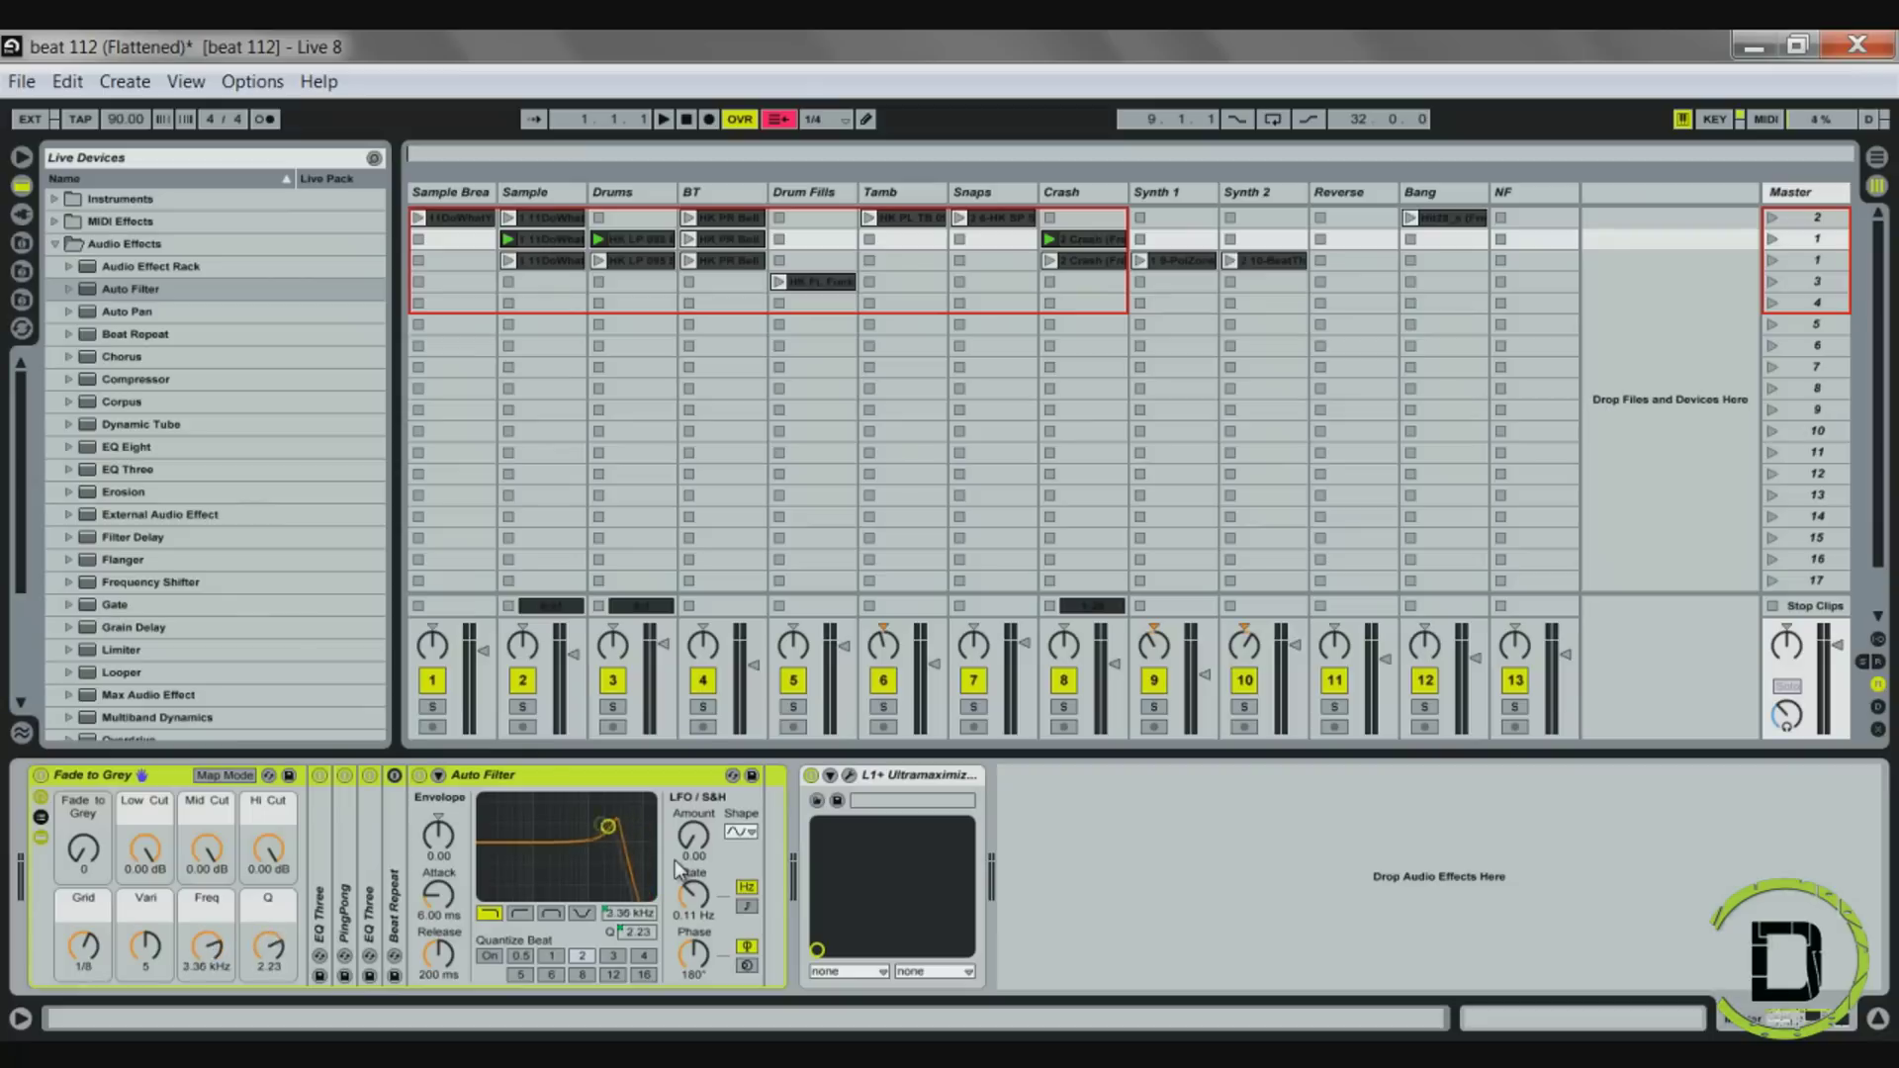
pyautogui.press('Down')
pyautogui.press('Return')
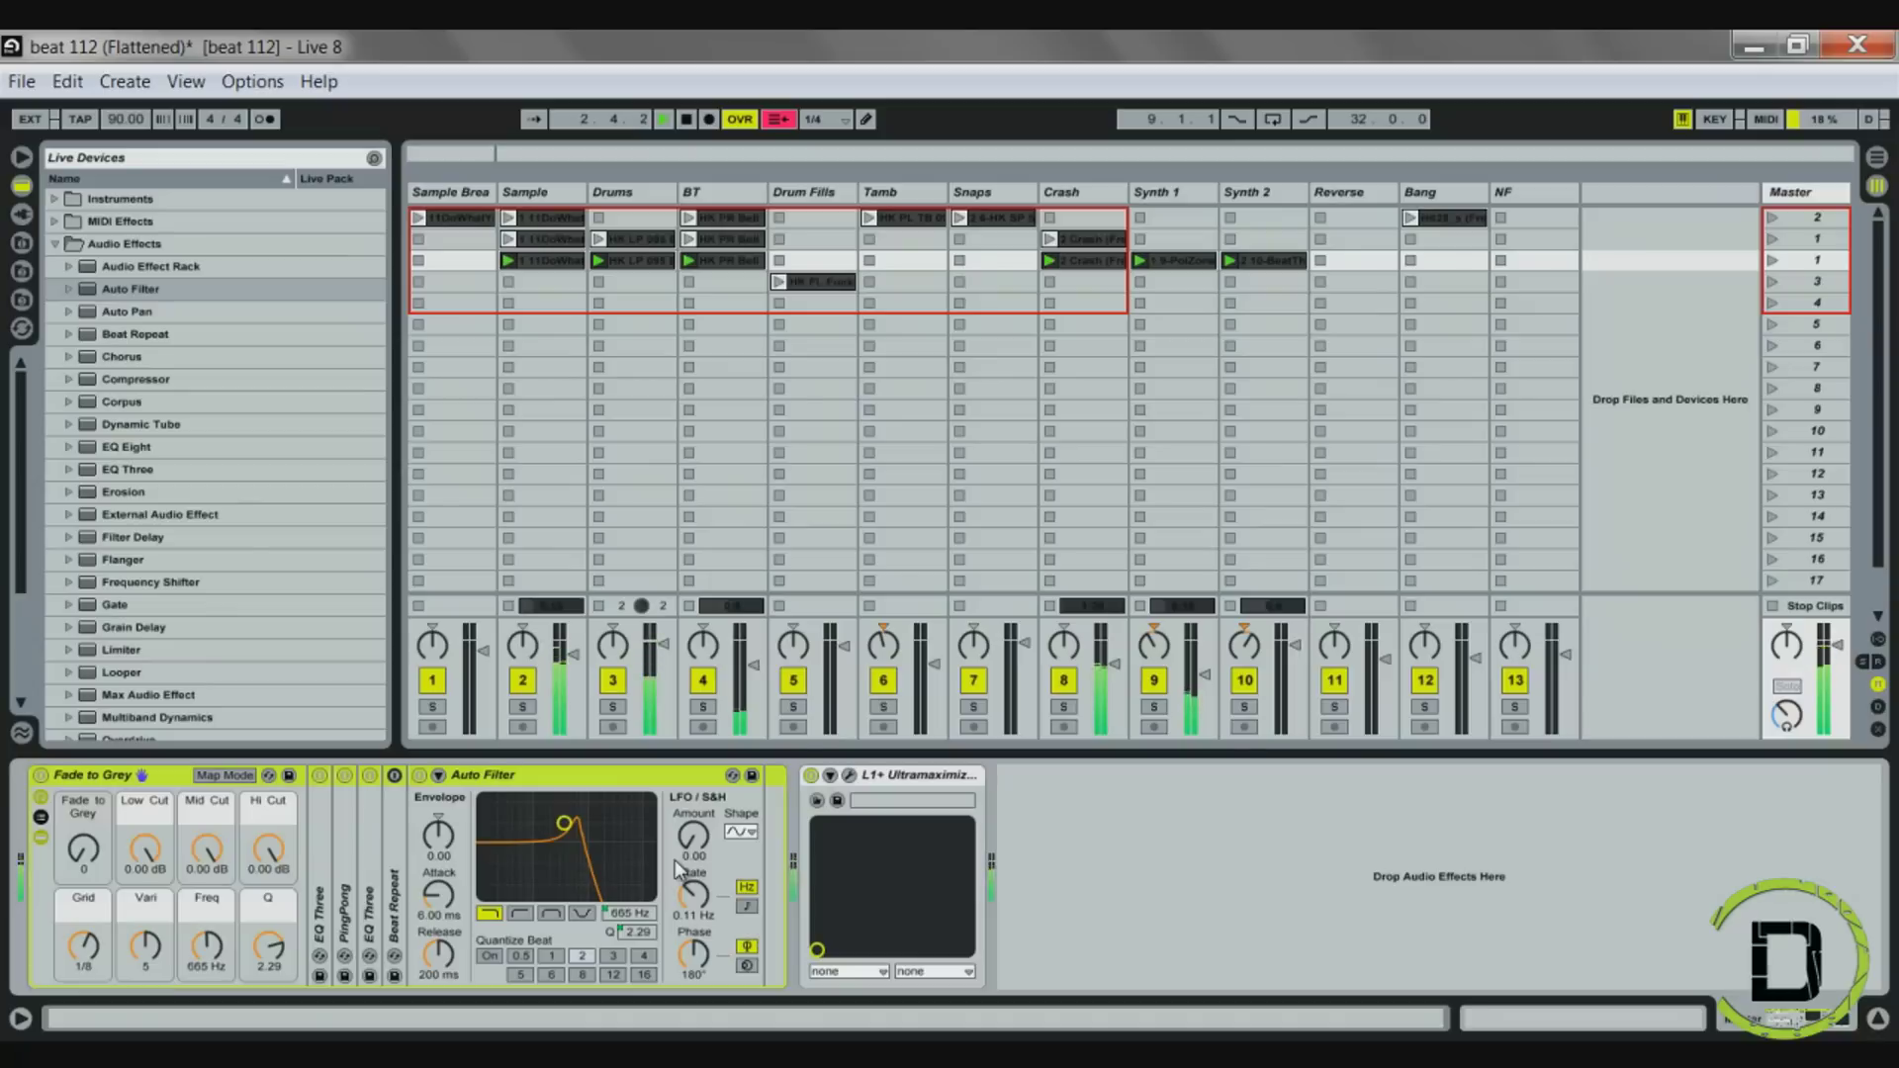
pyautogui.press('space')
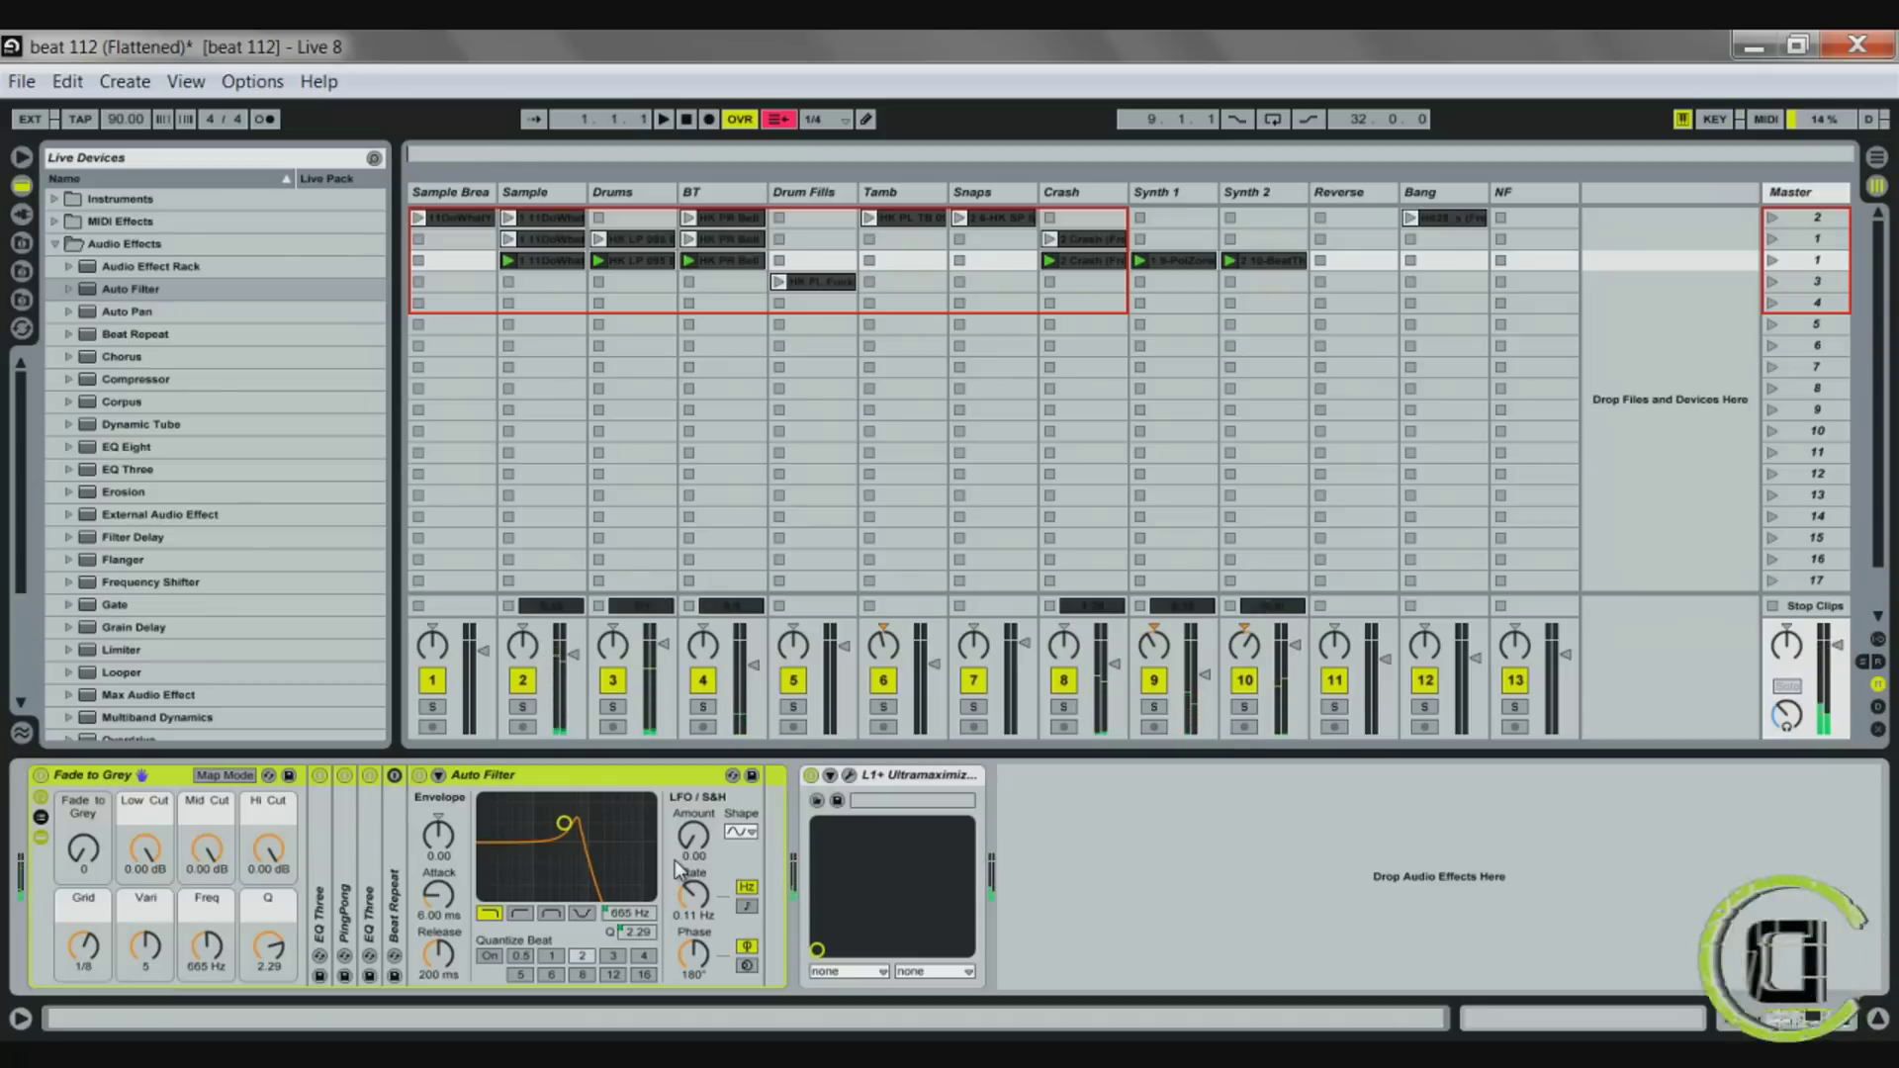
# Switch the Auto Filter's LFO to tempo sync, with the amount at 9.52 and the rate at 1/4
pyautogui.click(748, 906)
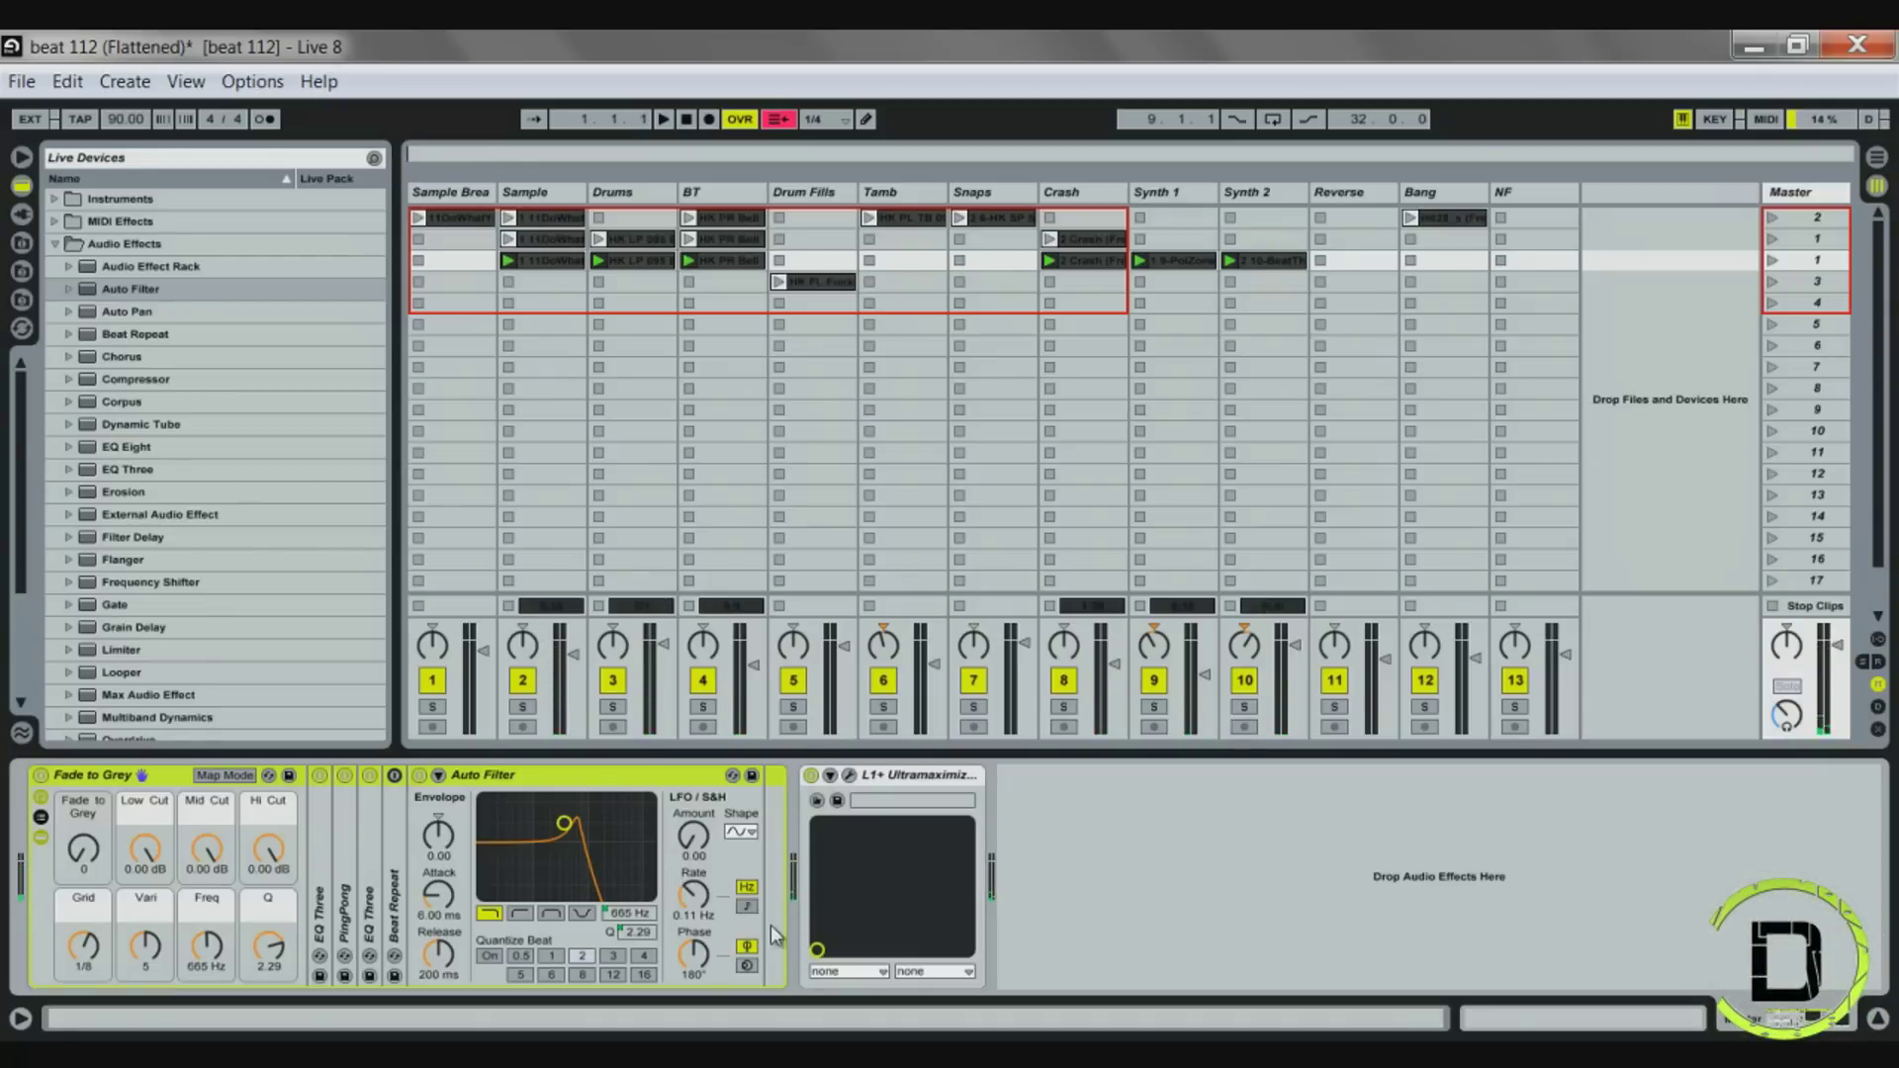
pyautogui.moveTo(694, 922); pyautogui.dragTo(699, 852)
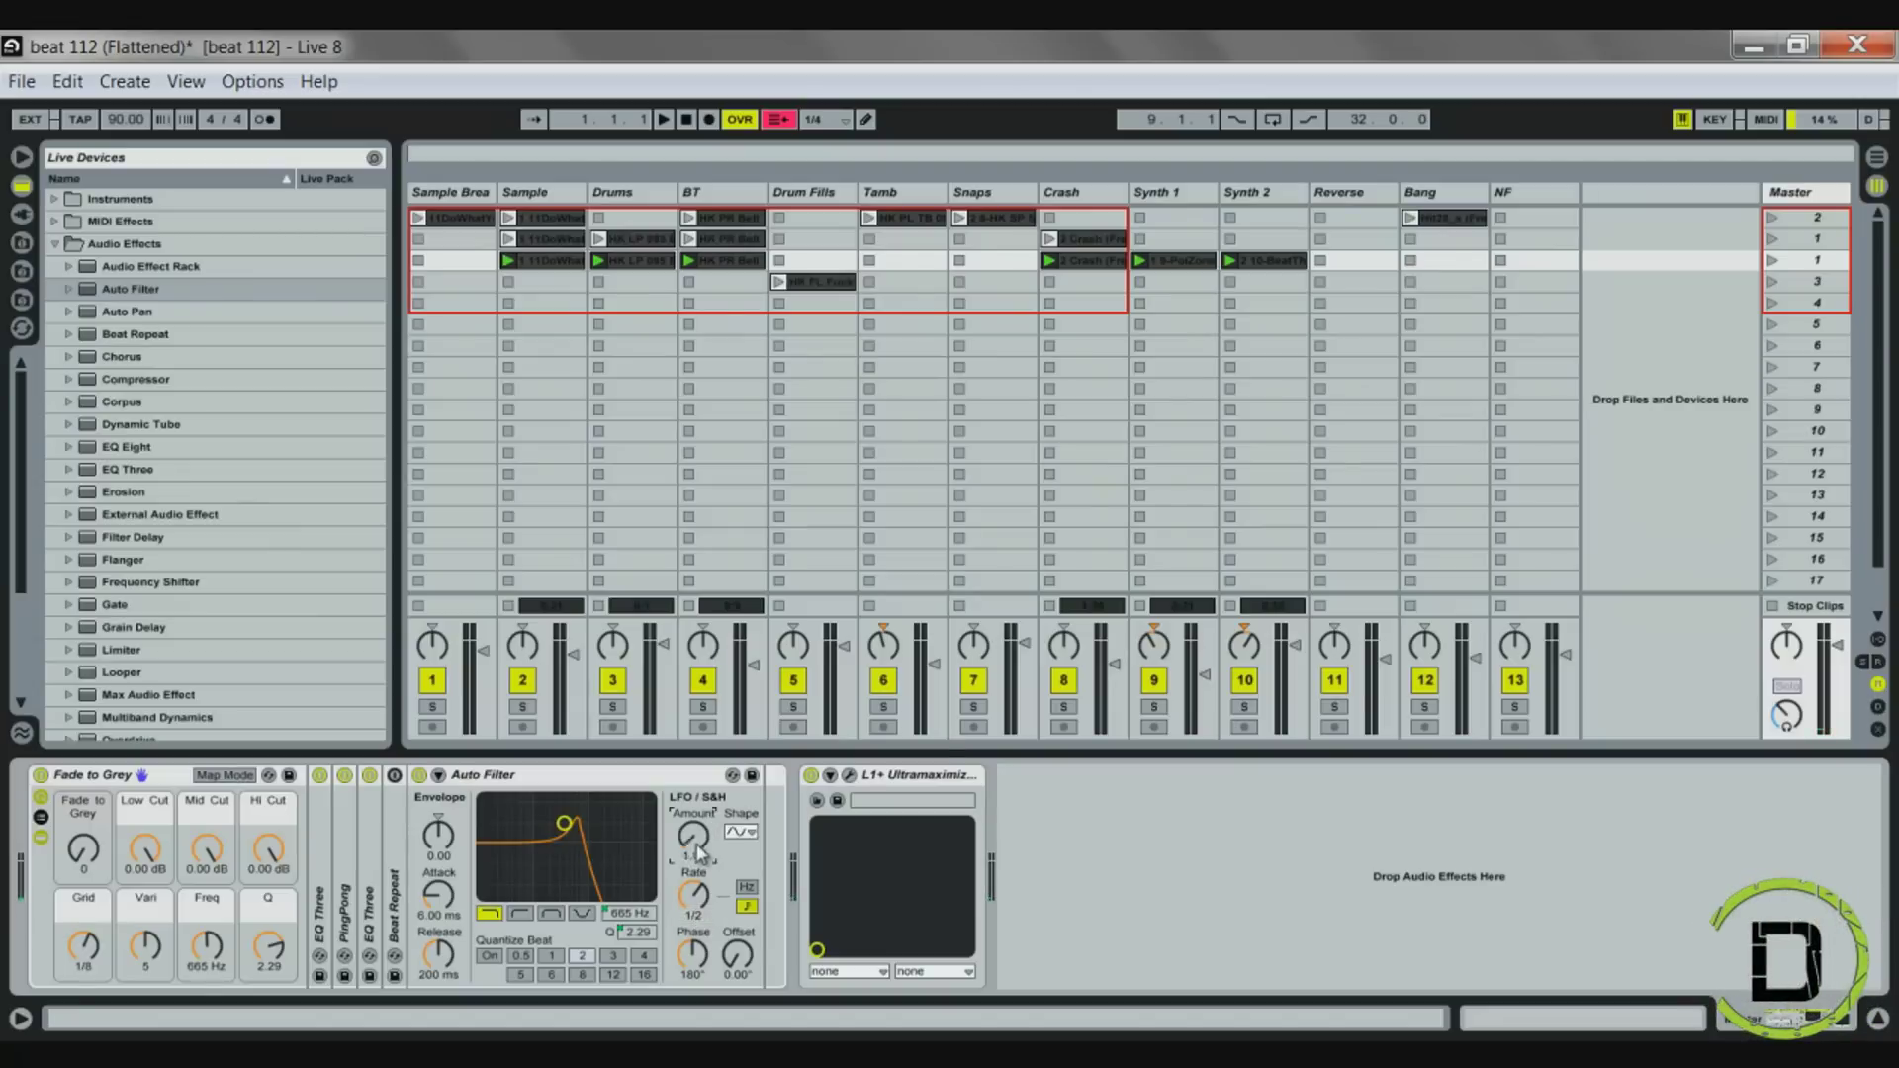
pyautogui.click(695, 916)
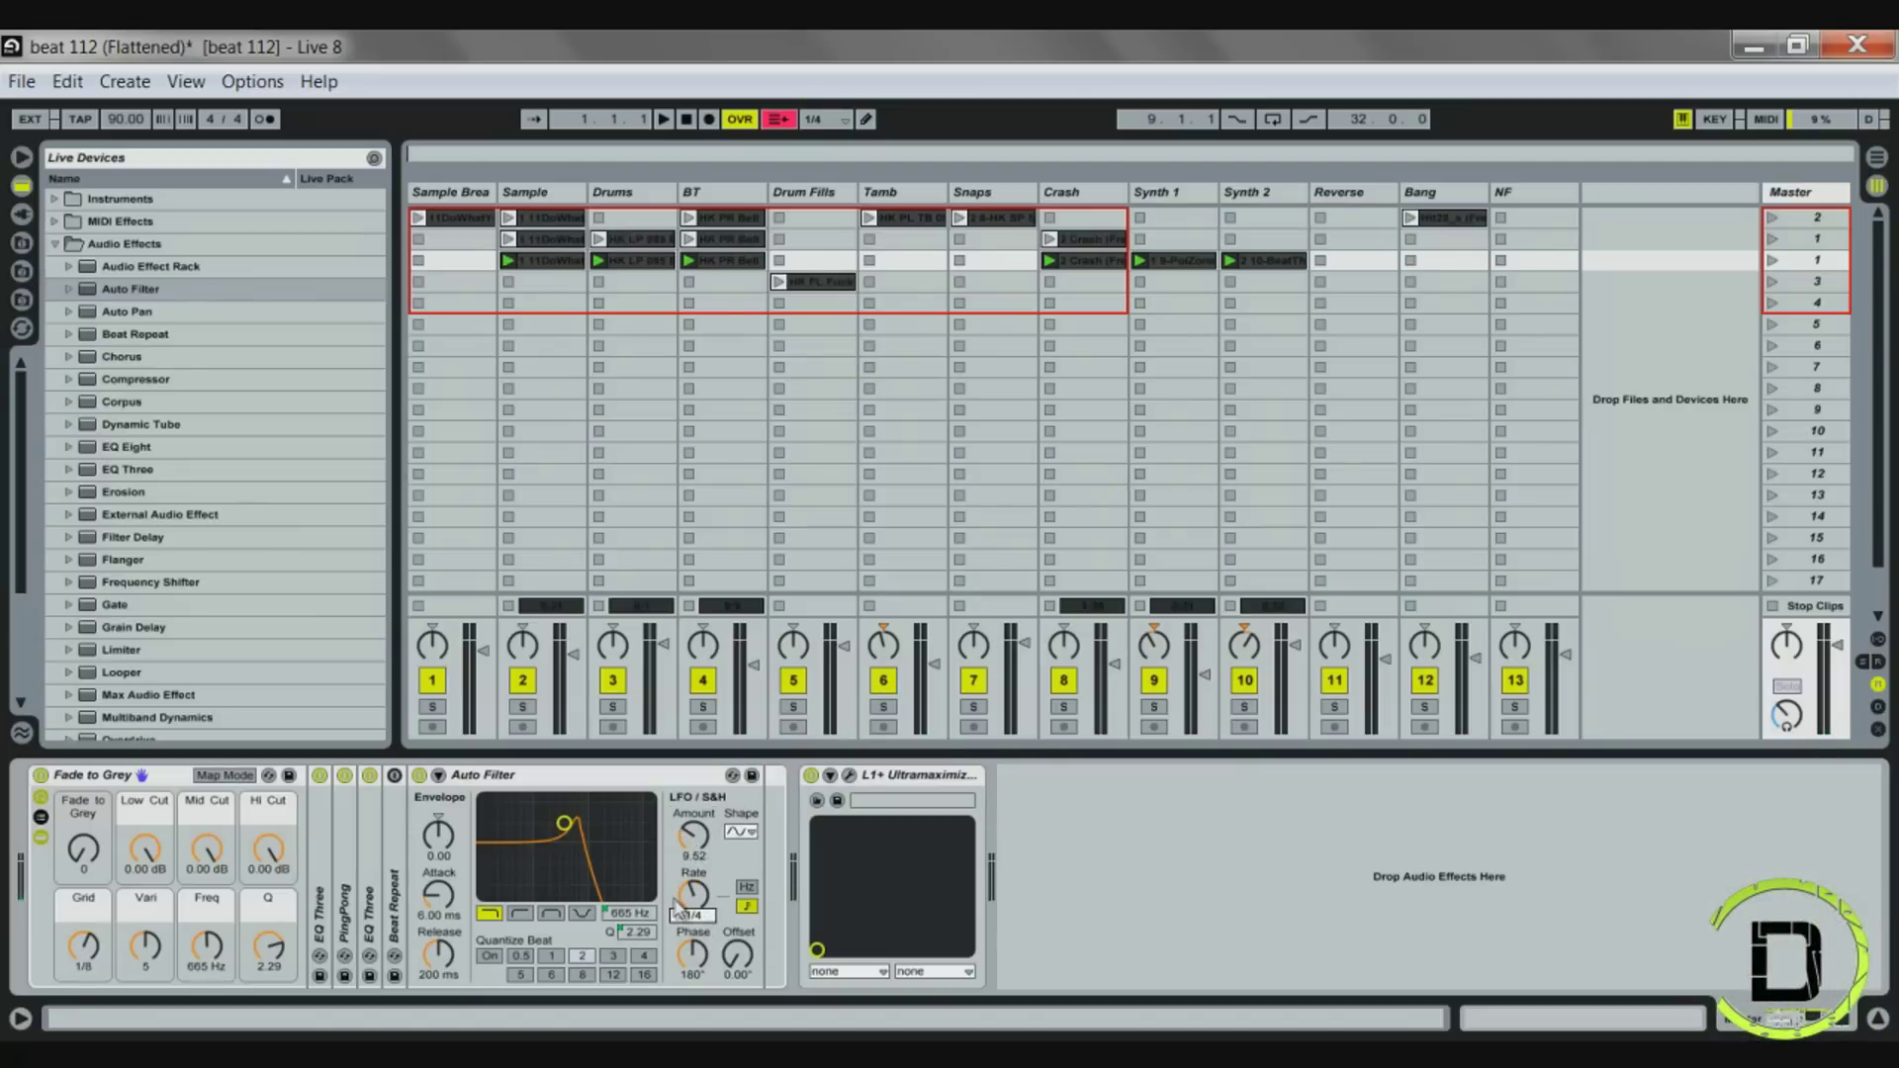
# Play the second-row scene to audition the Auto Filter's synced LFO sweep, and stop playback
pyautogui.press('Up')
pyautogui.press('Return')
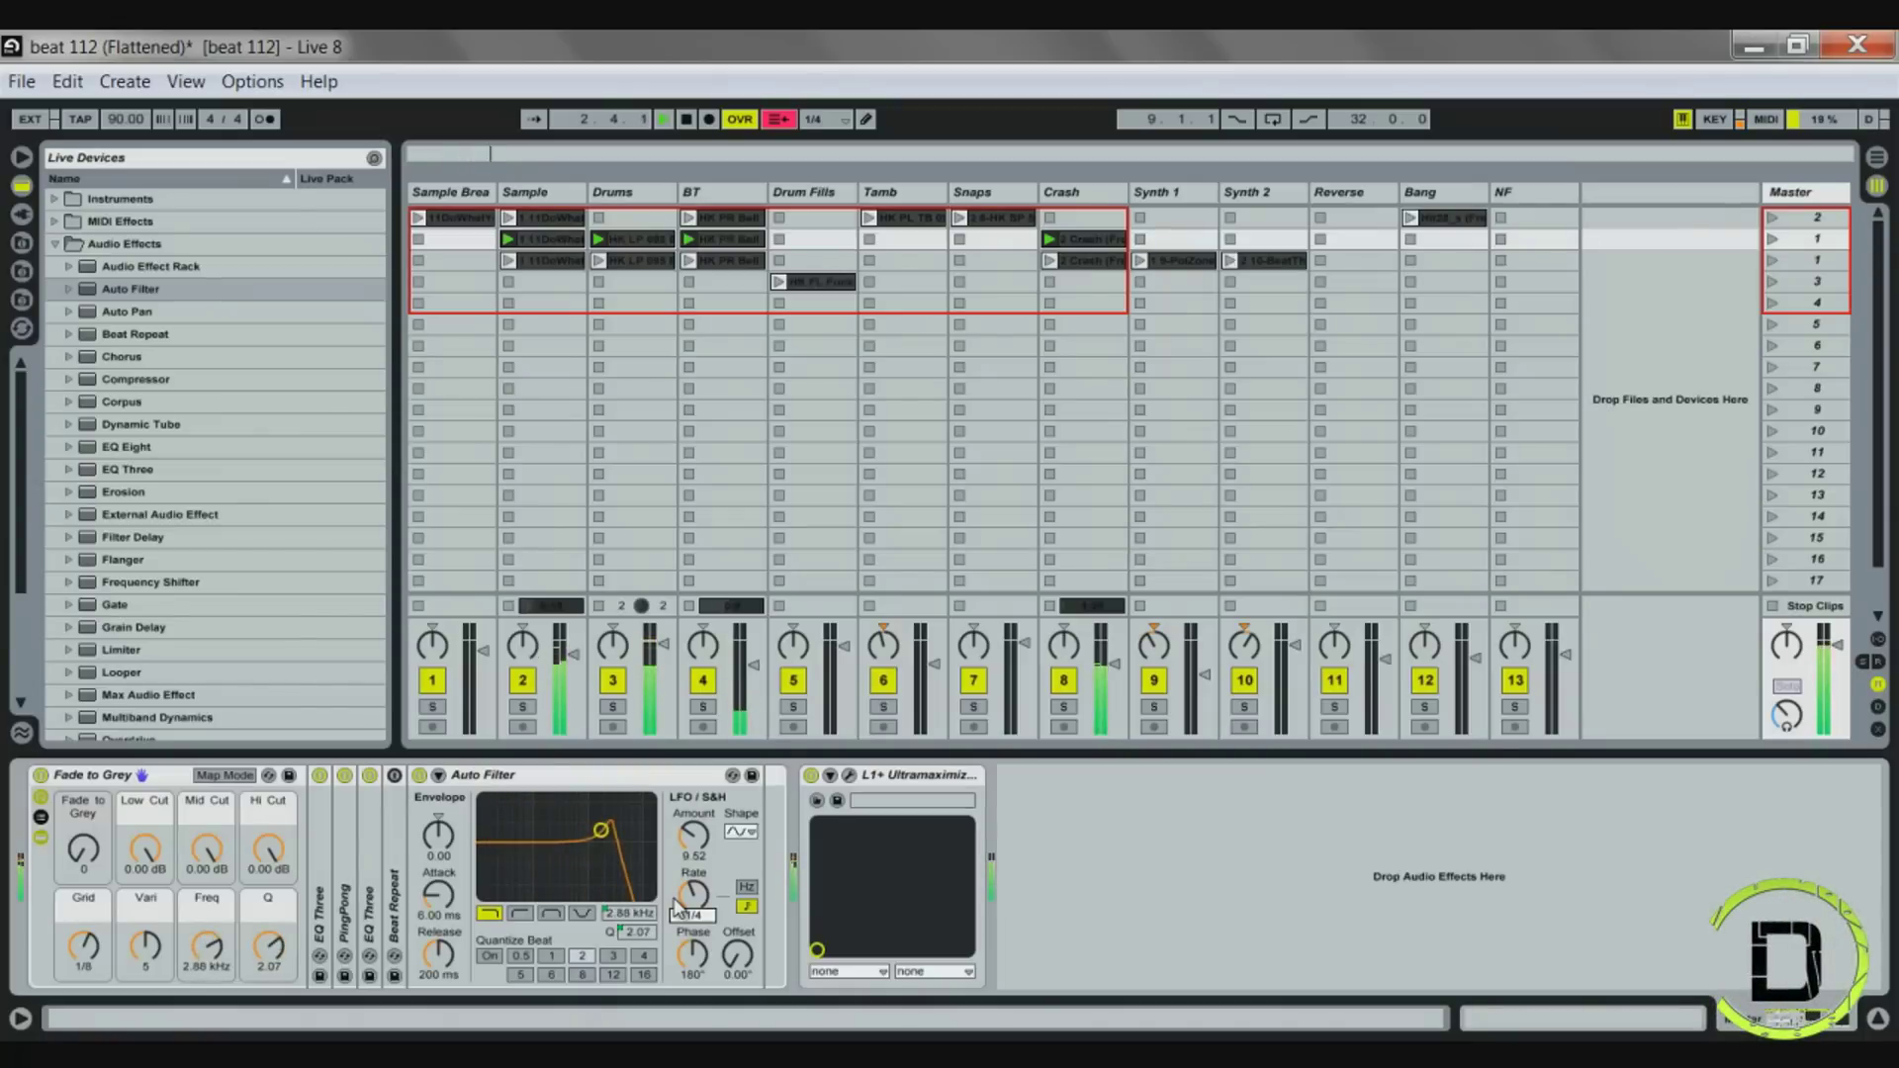
pyautogui.press('space')
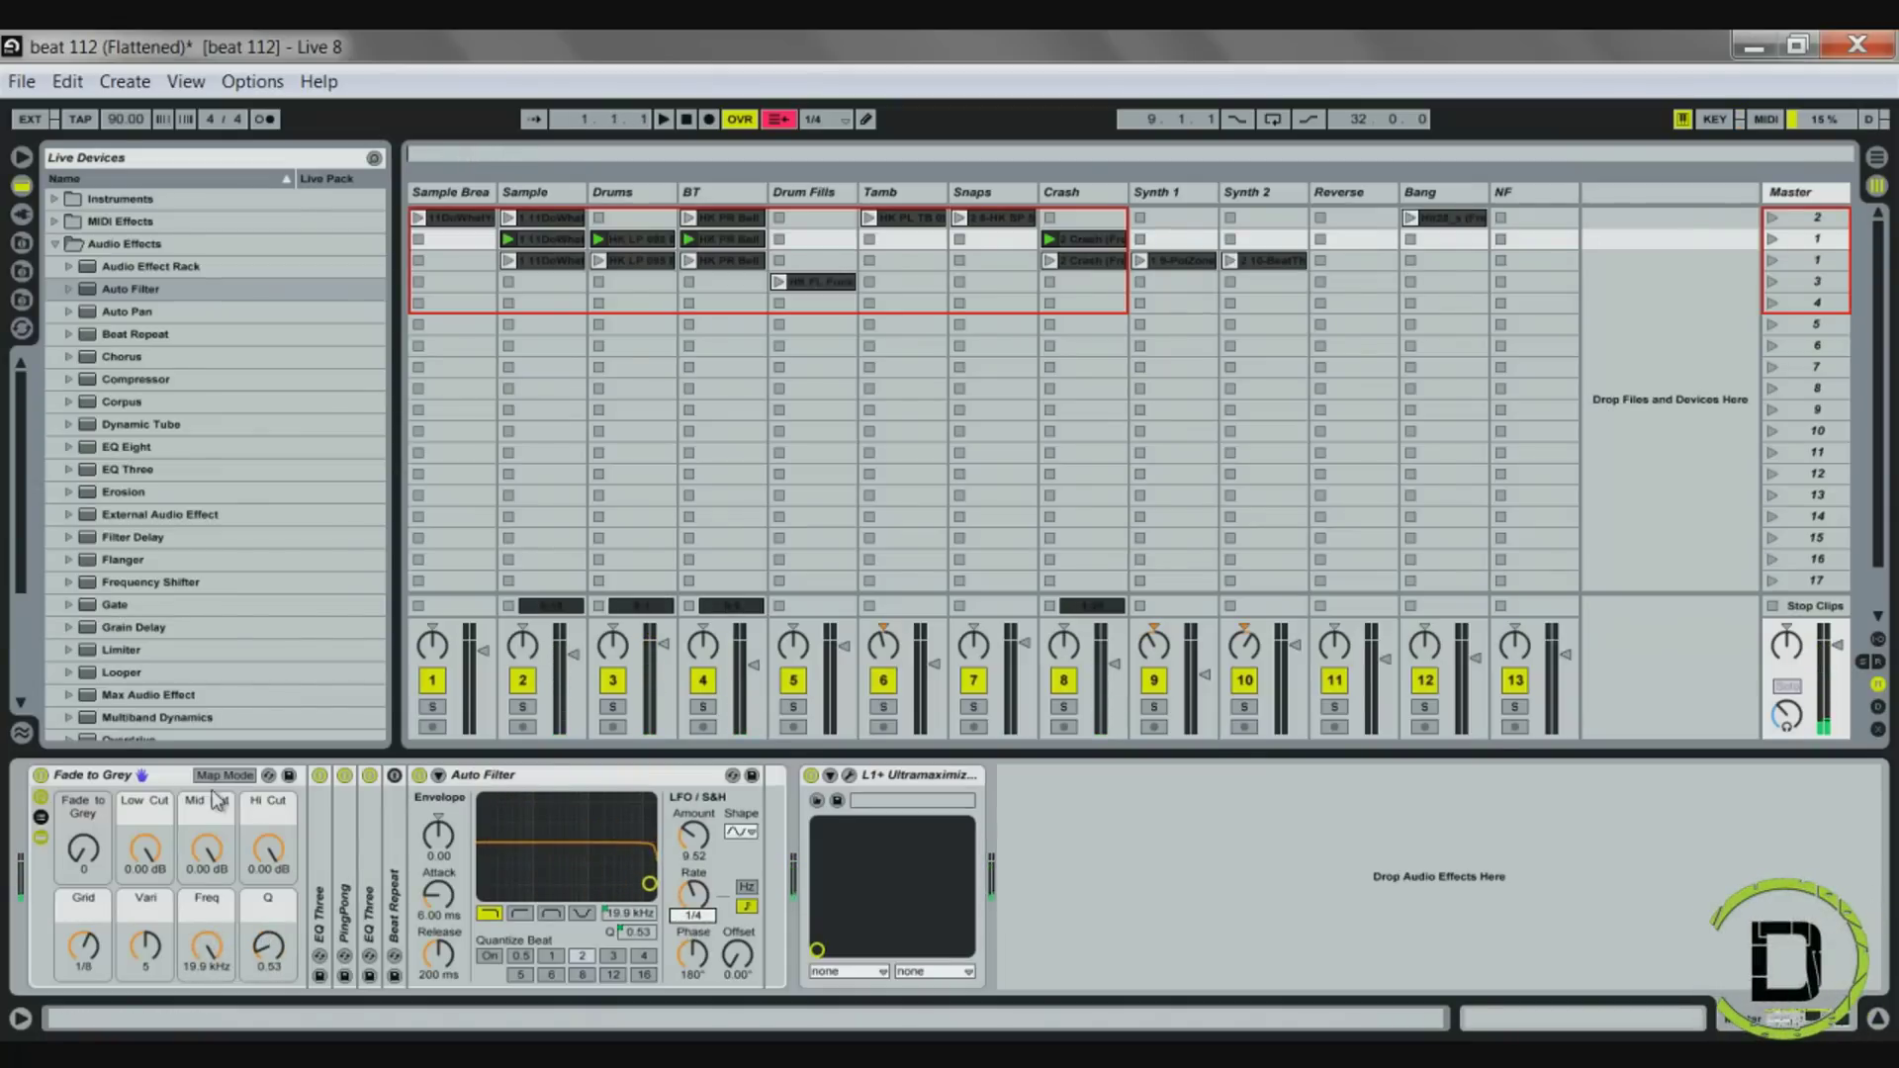
# Rename the Fade to Grey rack as PGD 1 and collapse its Auto Filter device
pyautogui.rightClick(109, 785)
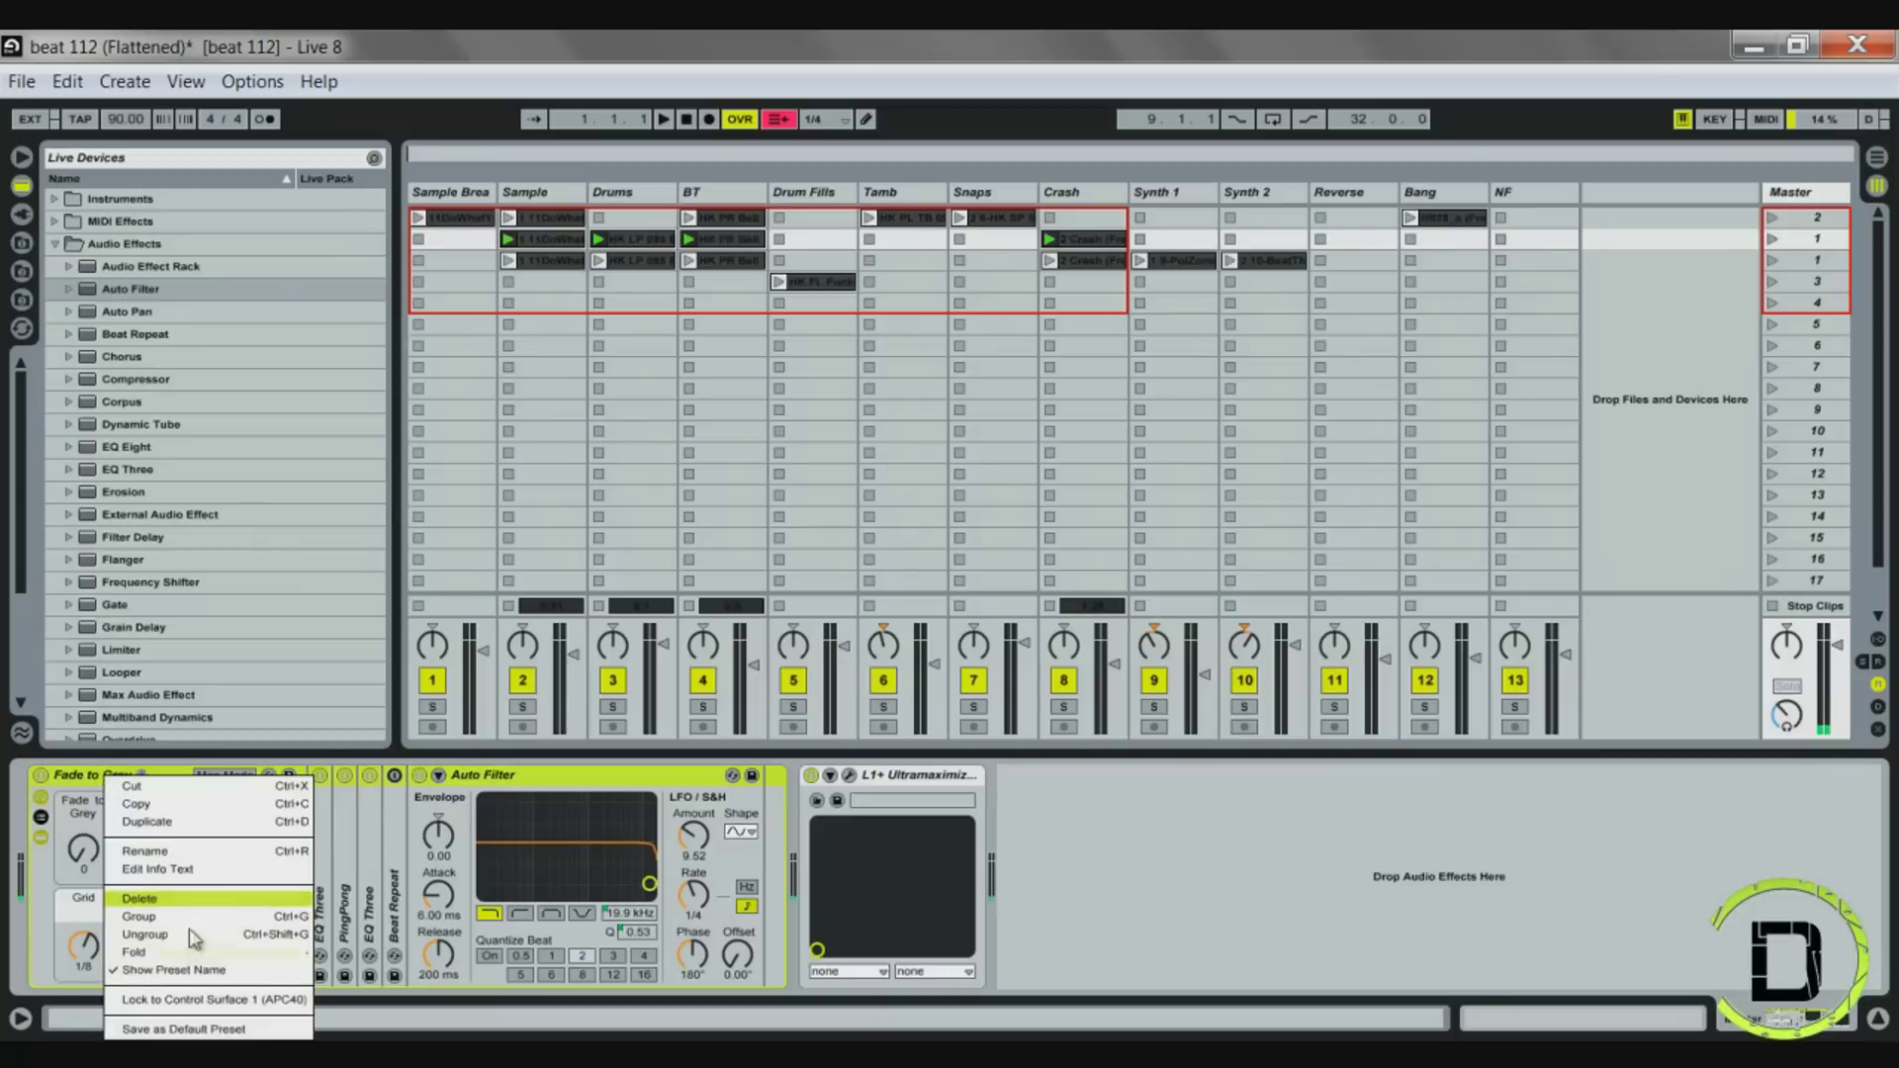
pyautogui.click(178, 851)
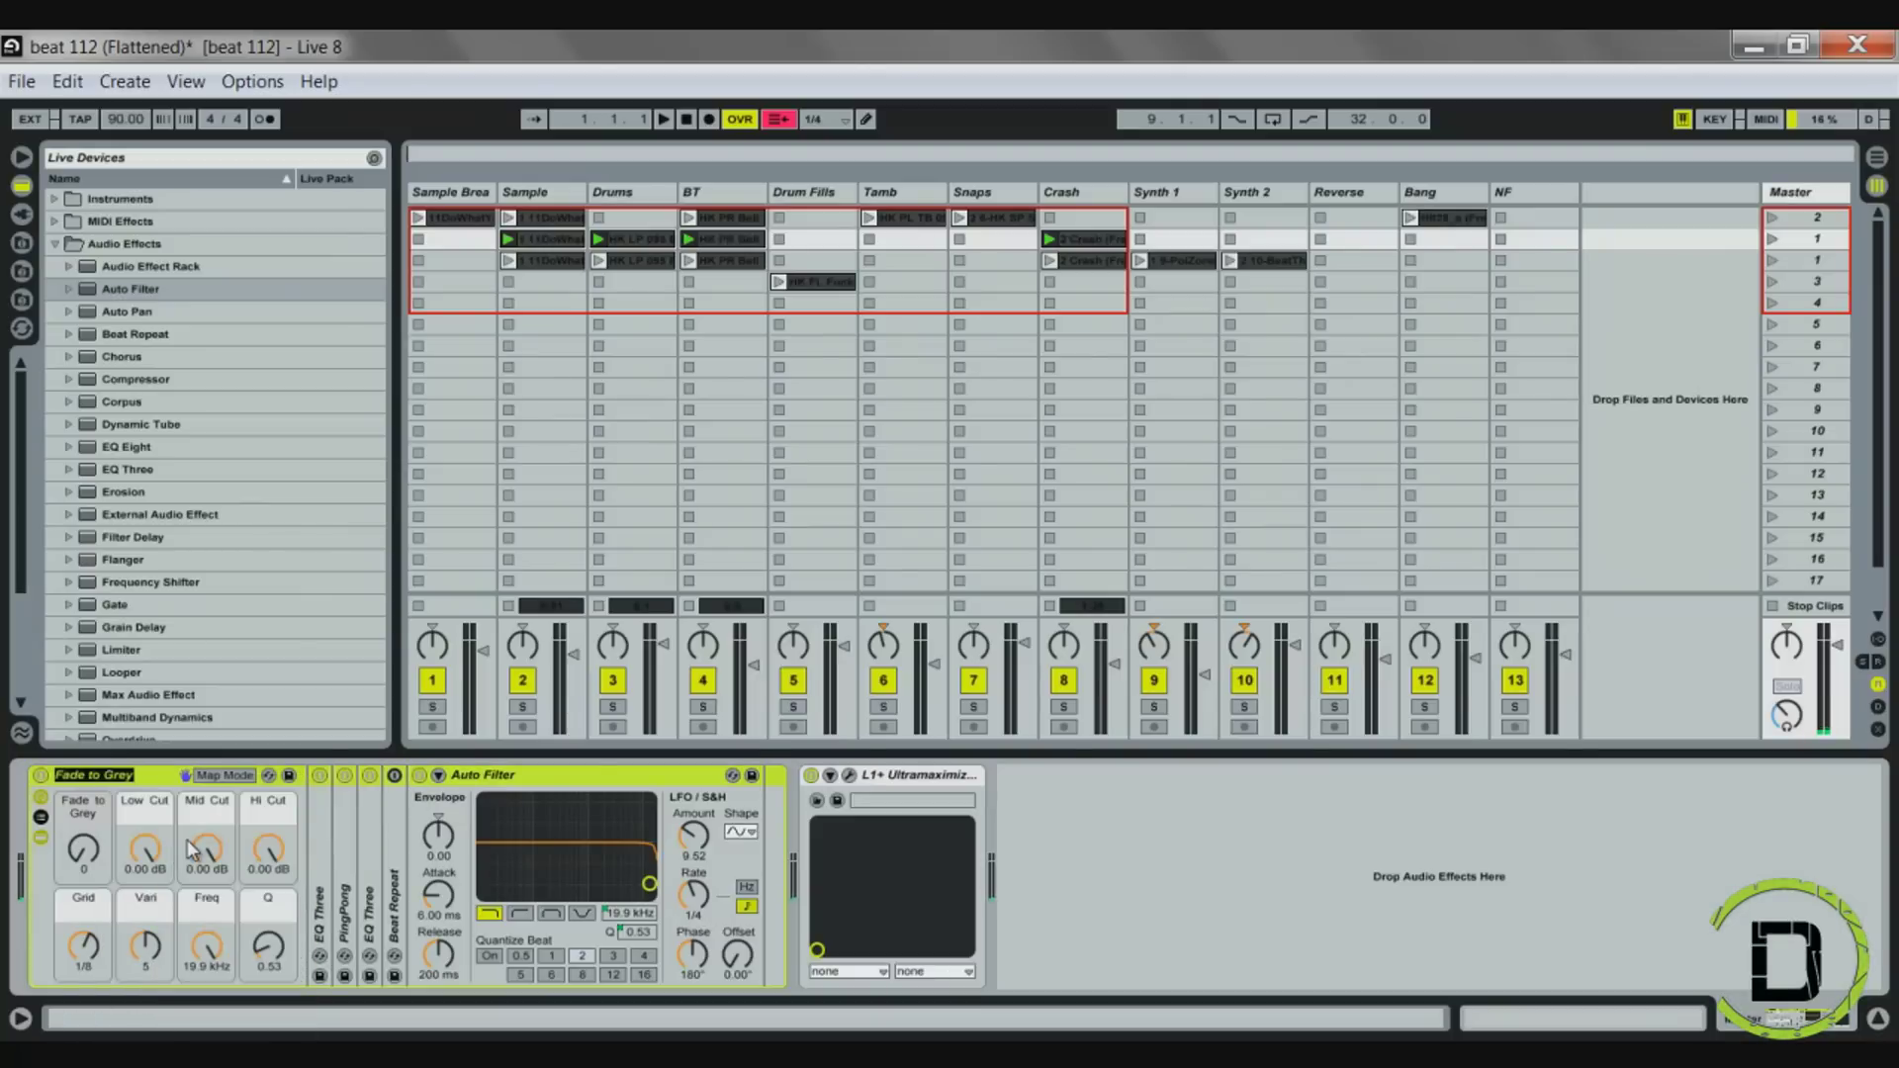
pyautogui.write('PGC')
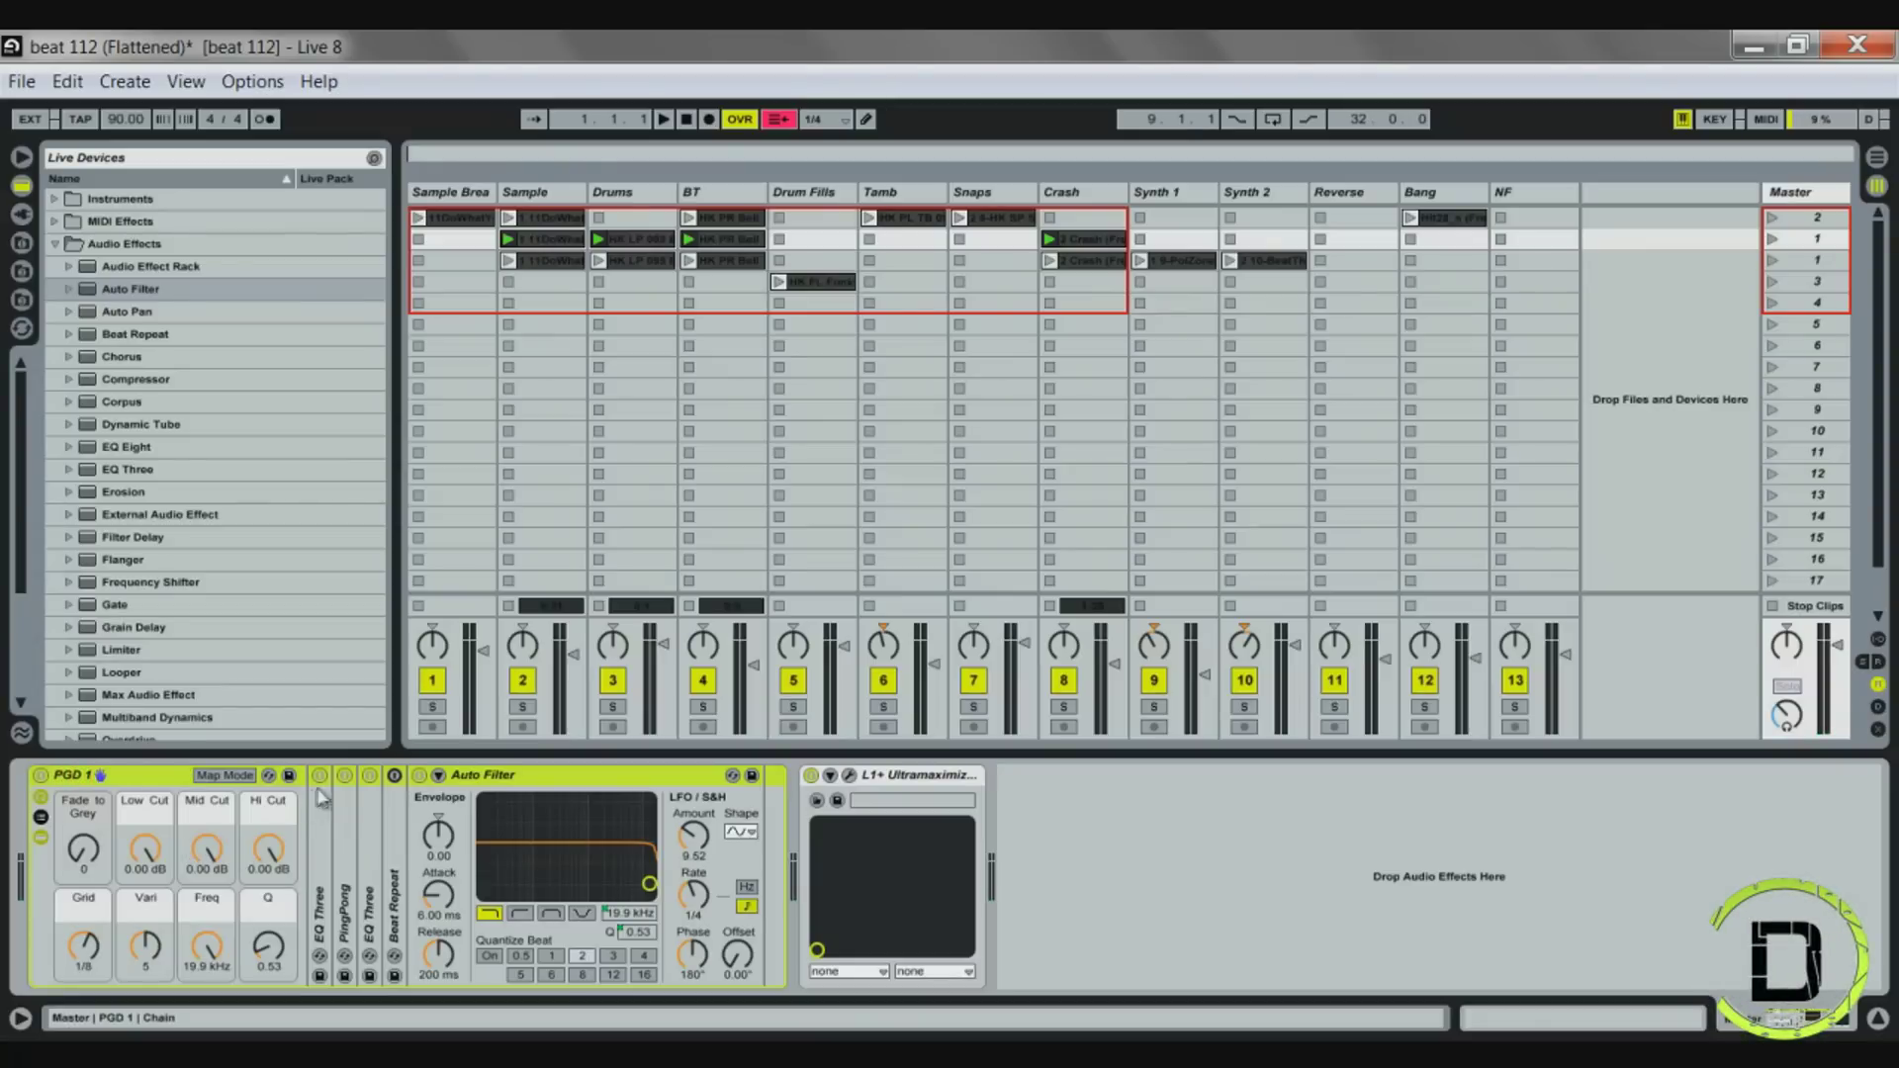
pyautogui.click(597, 781)
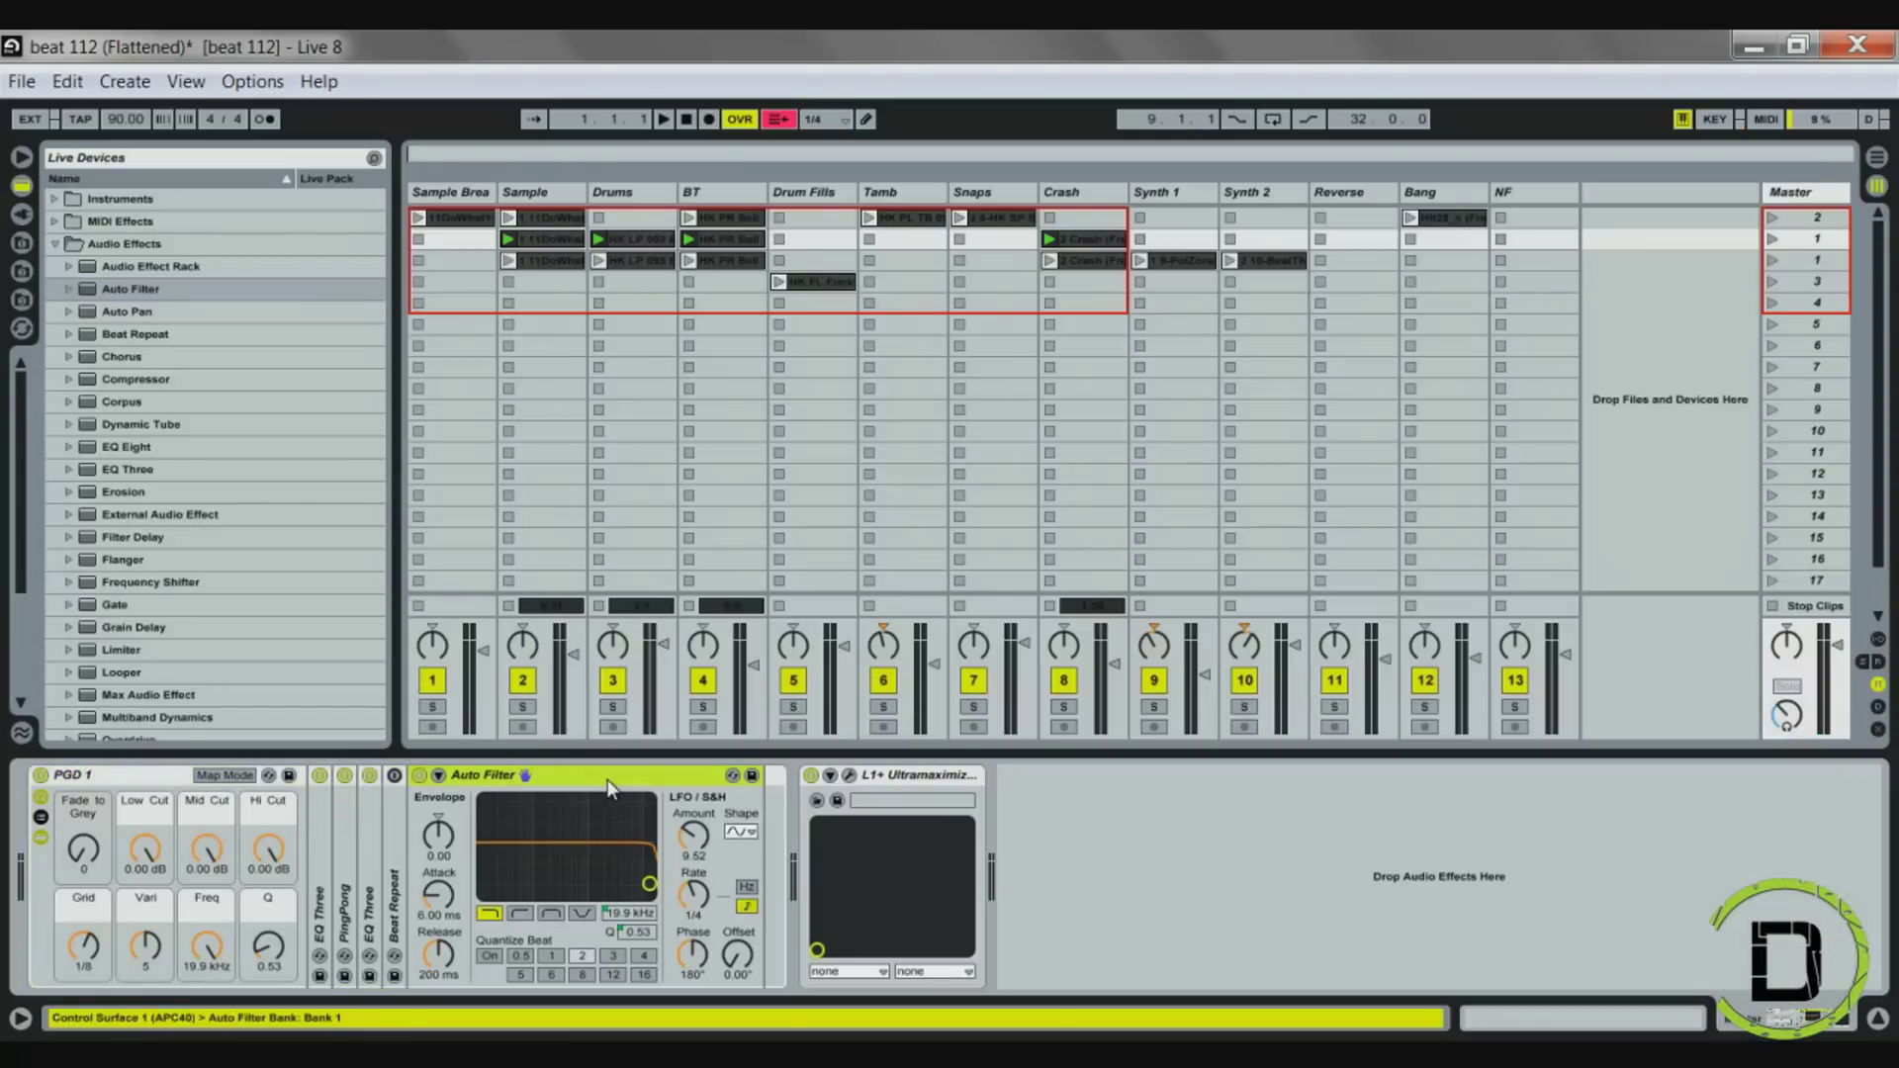
pyautogui.moveTo(609, 786); pyautogui.dragTo(252, 791)
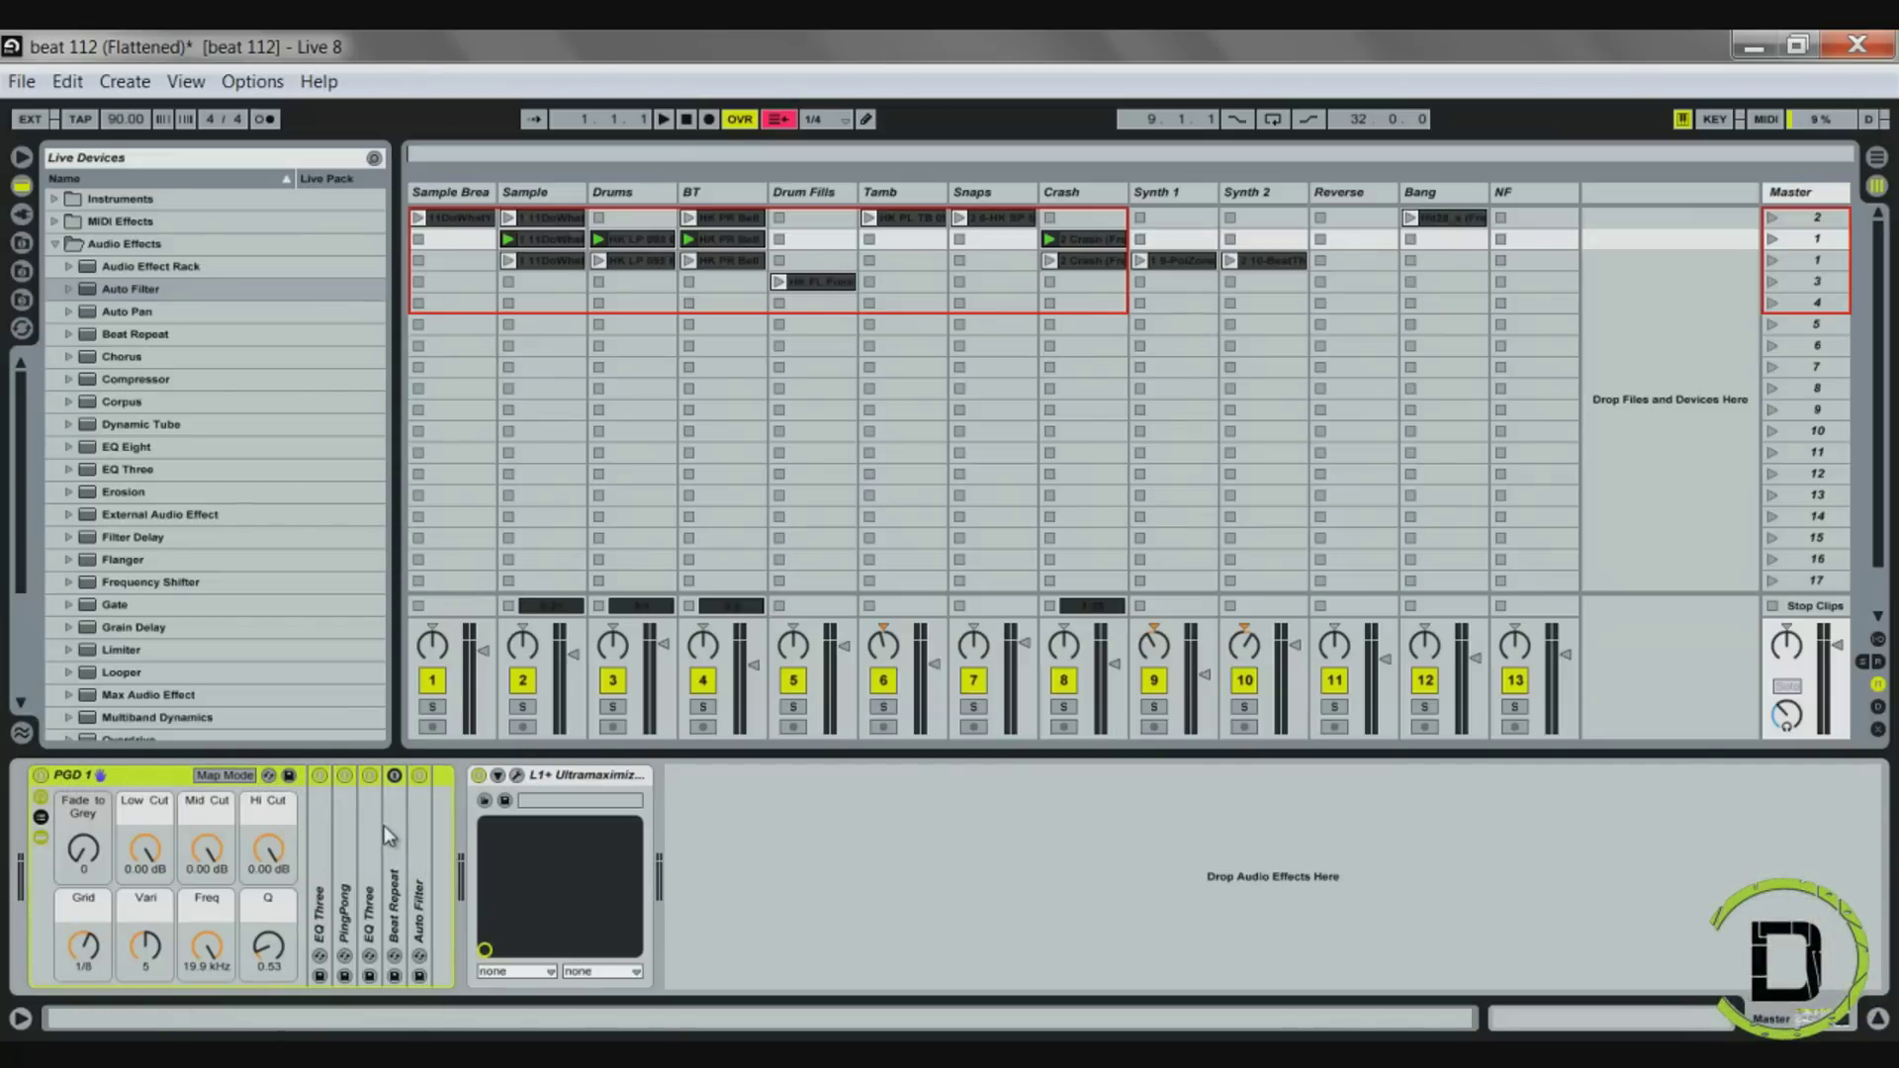
# Replace the Master track's rack with the PGD 1 preset from the Performance & DJ rack presets, placed before the L1+ Ultramaximizer
pyautogui.press('q')
pyautogui.scroll(-10, 264, 638)
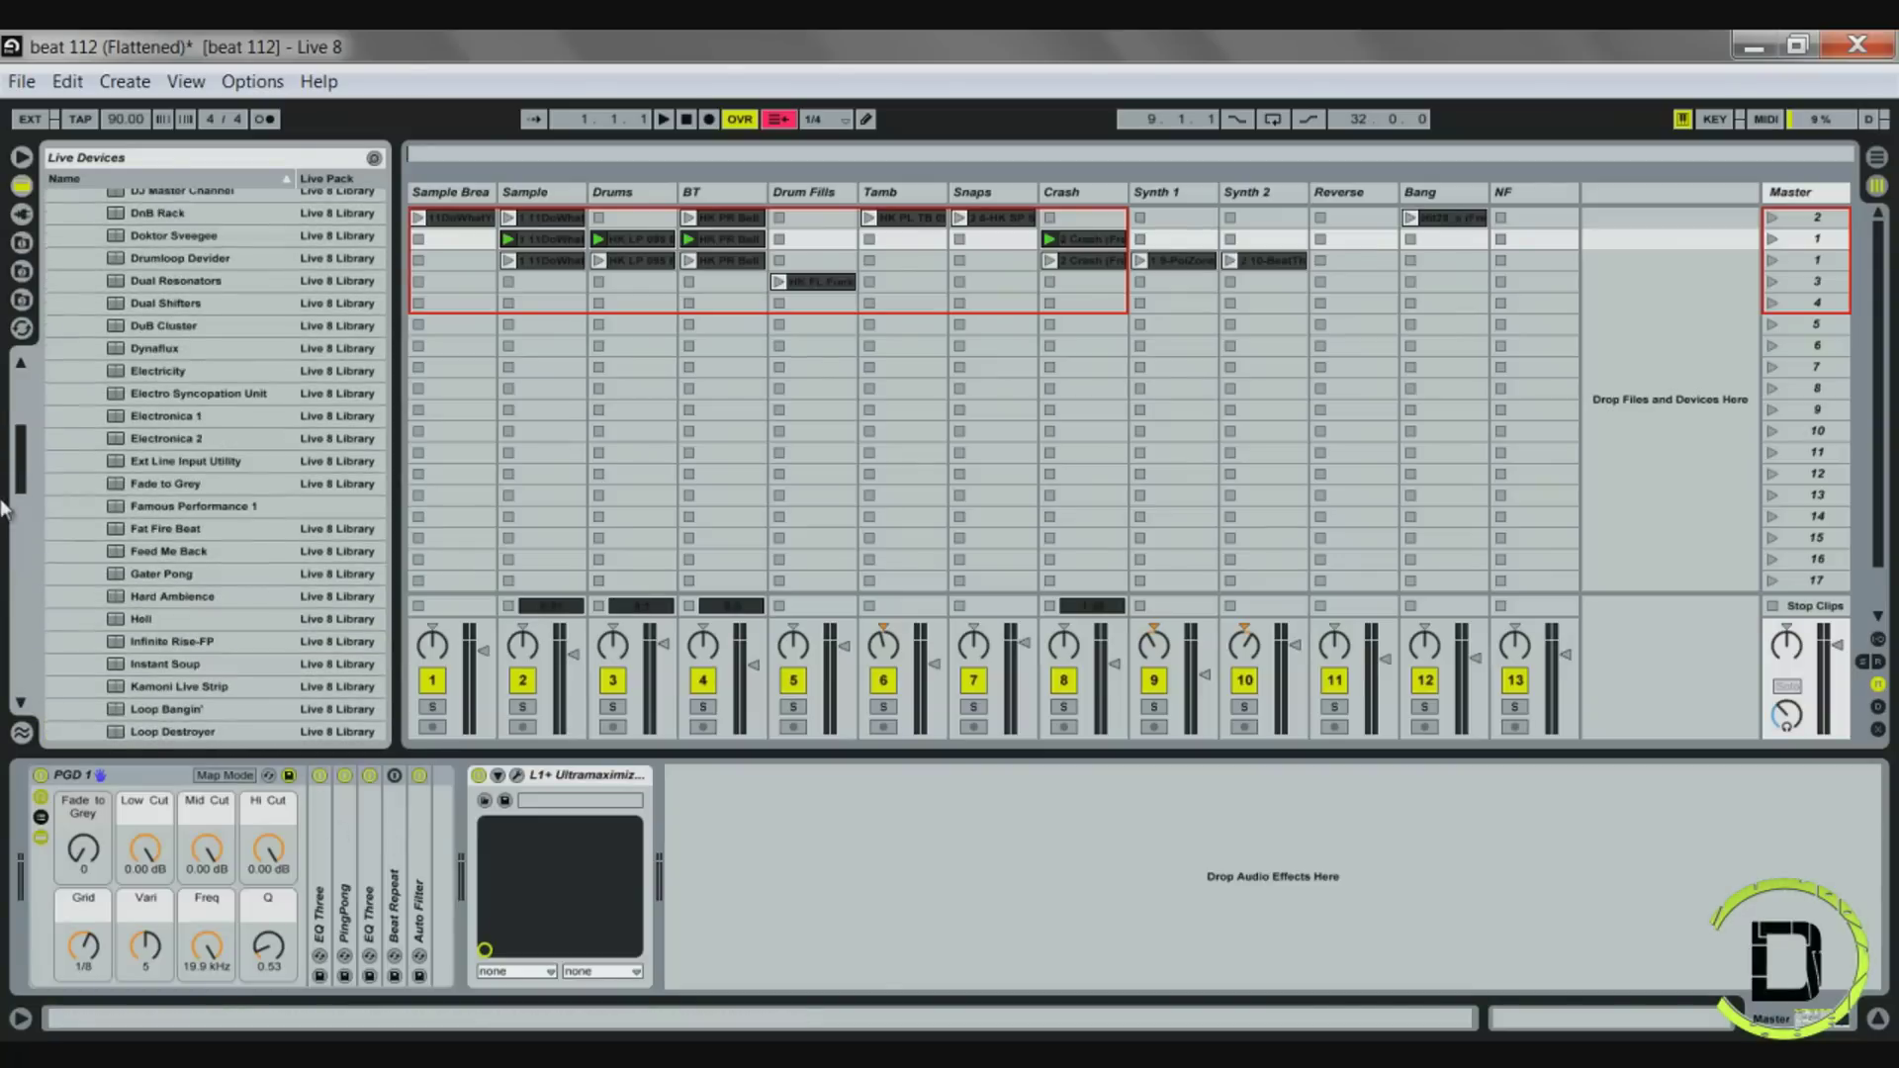
pyautogui.moveTo(21, 473); pyautogui.dragTo(10, 539)
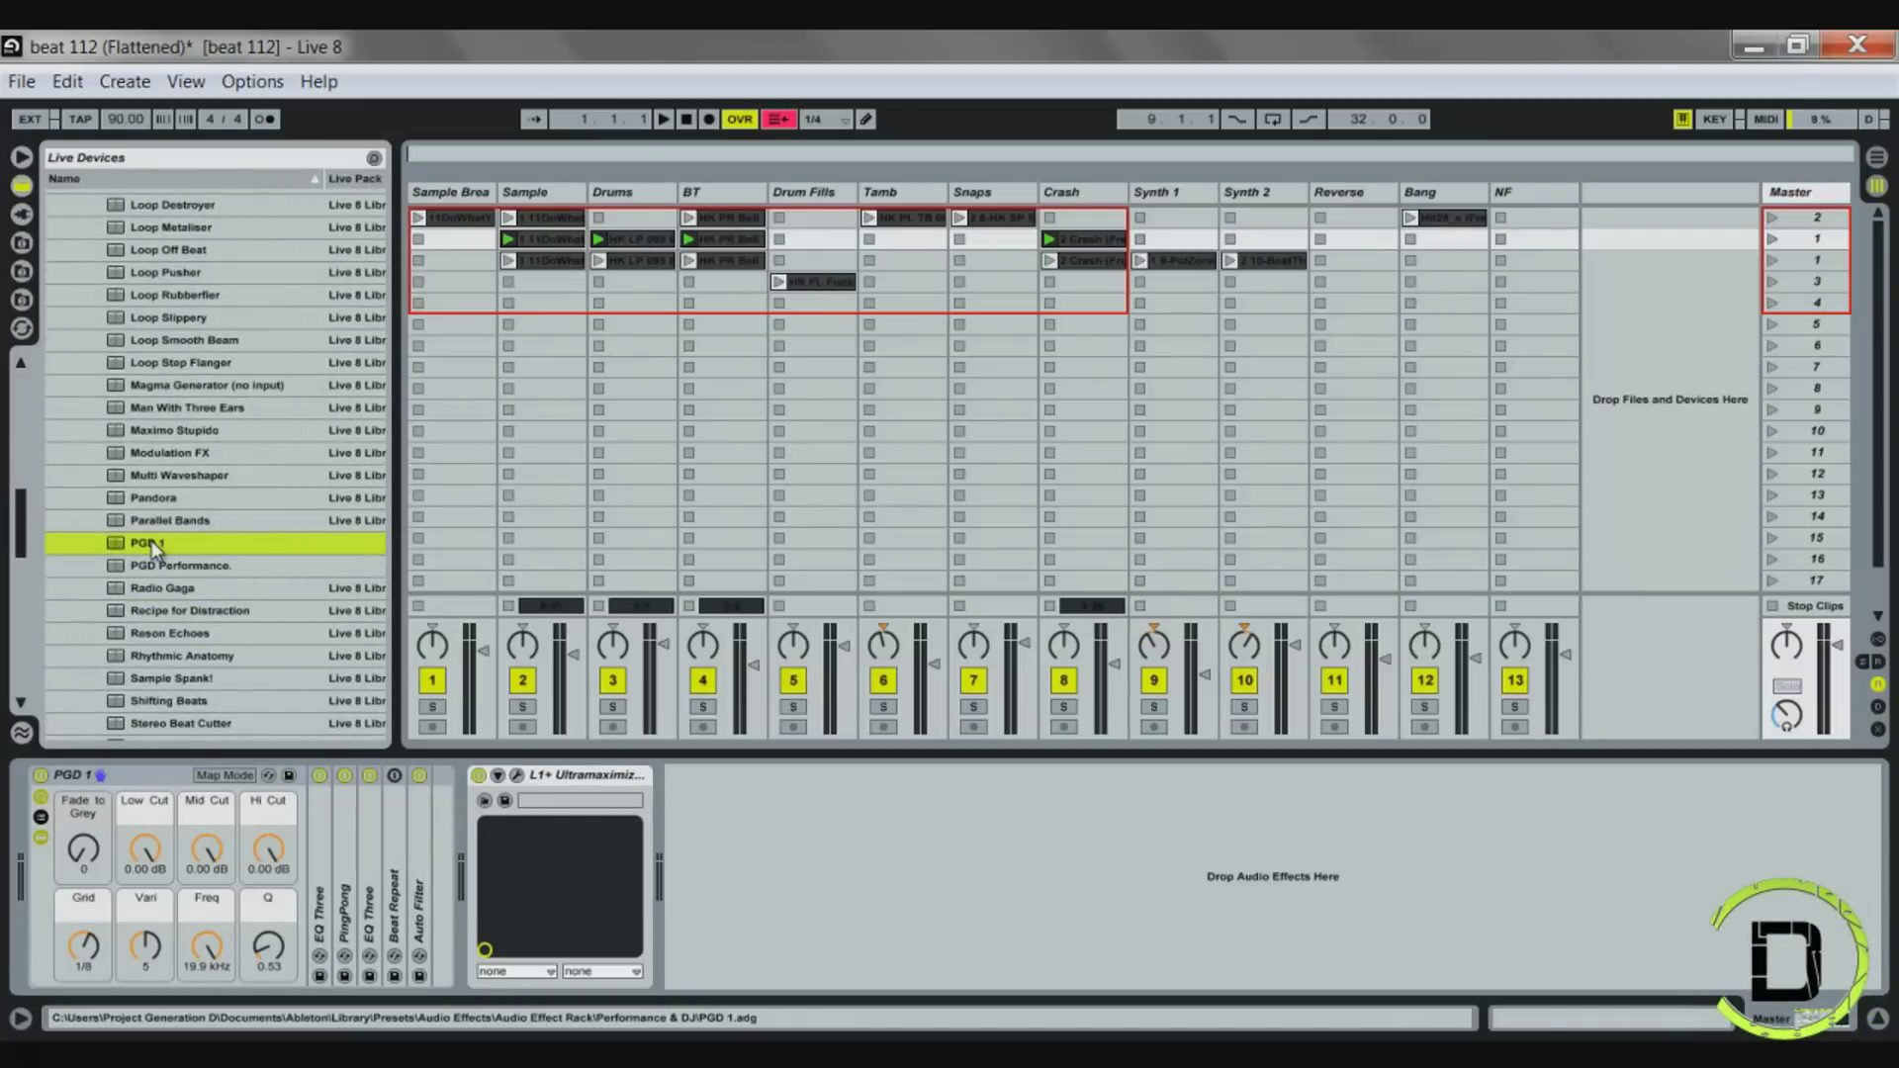
pyautogui.click(111, 786)
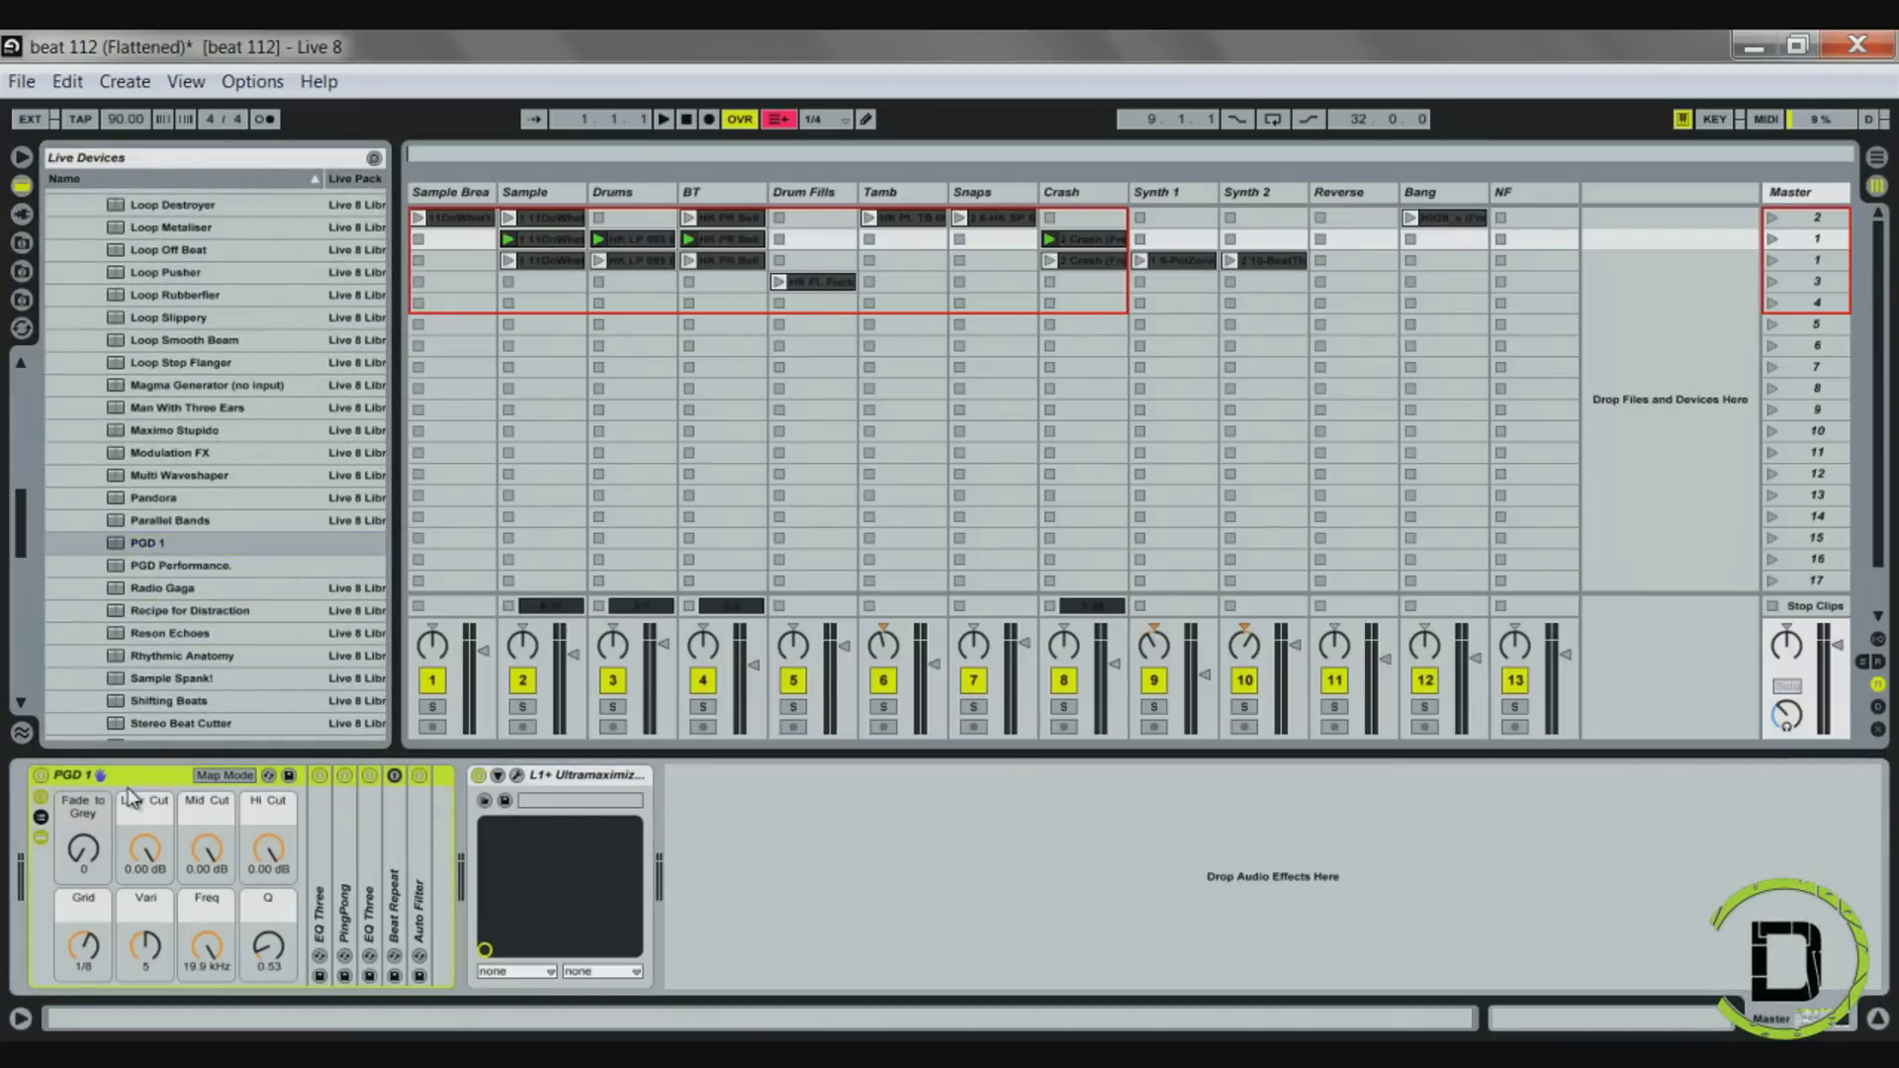
pyautogui.press('Delete')
pyautogui.moveTo(200, 546); pyautogui.dragTo(30, 898)
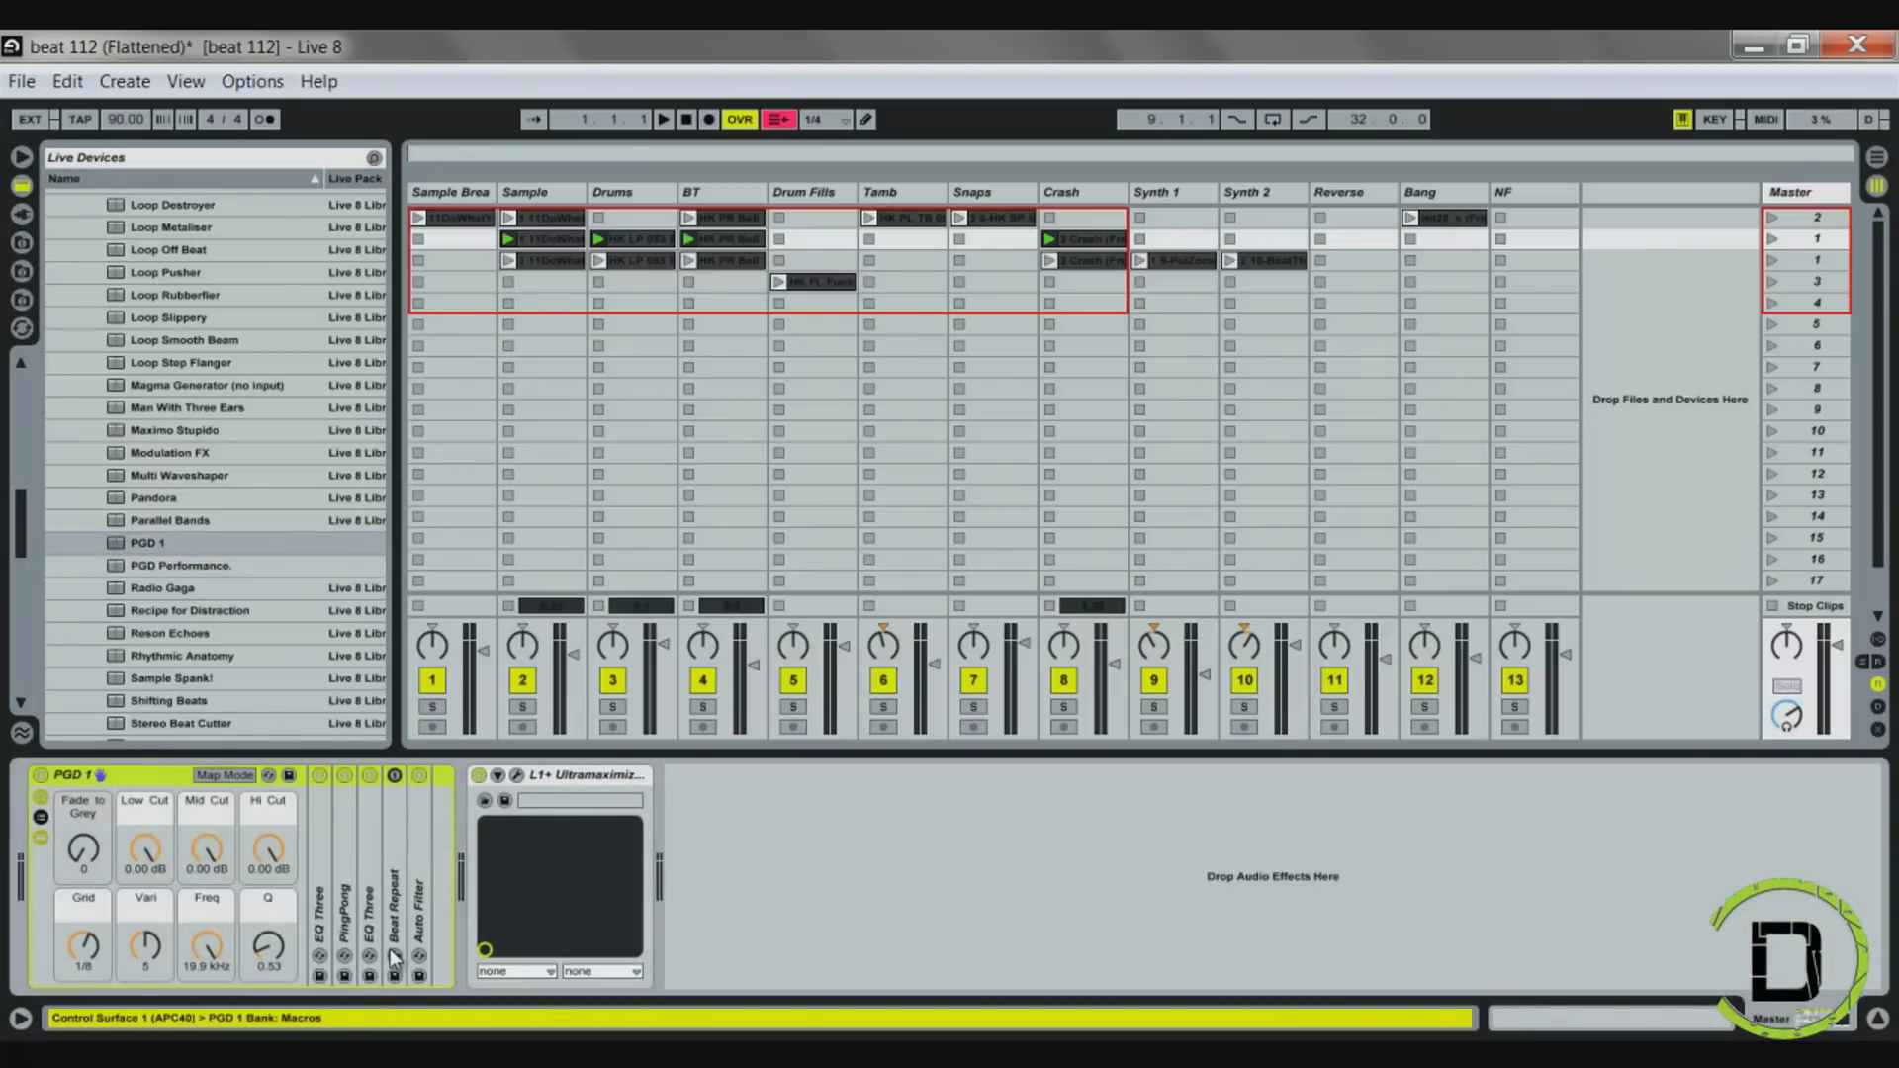
# Expand Beat Repeat, MIDI-map its device on/off switch to channel 1 CC 47 on the controller, and collapse the device again
pyautogui.doubleClick(402, 833)
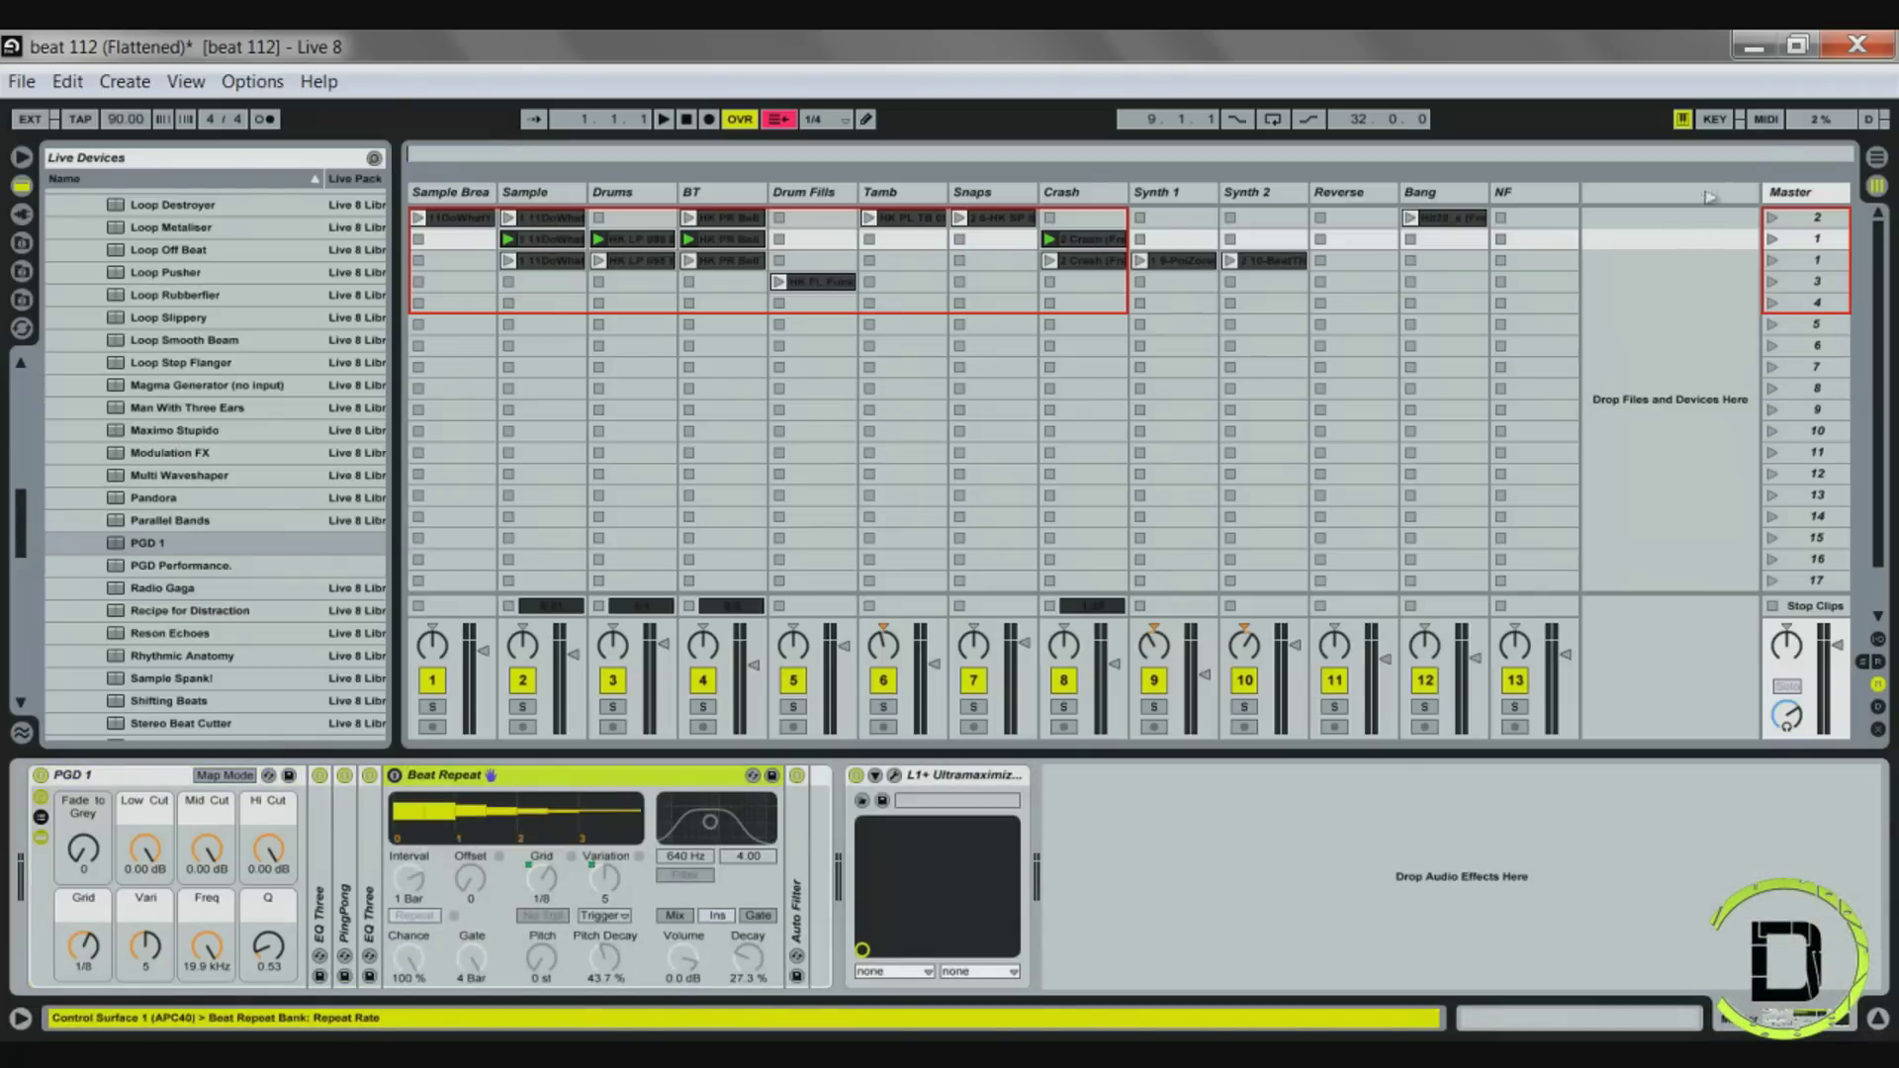
pyautogui.hotkey('ctrl', 'm')
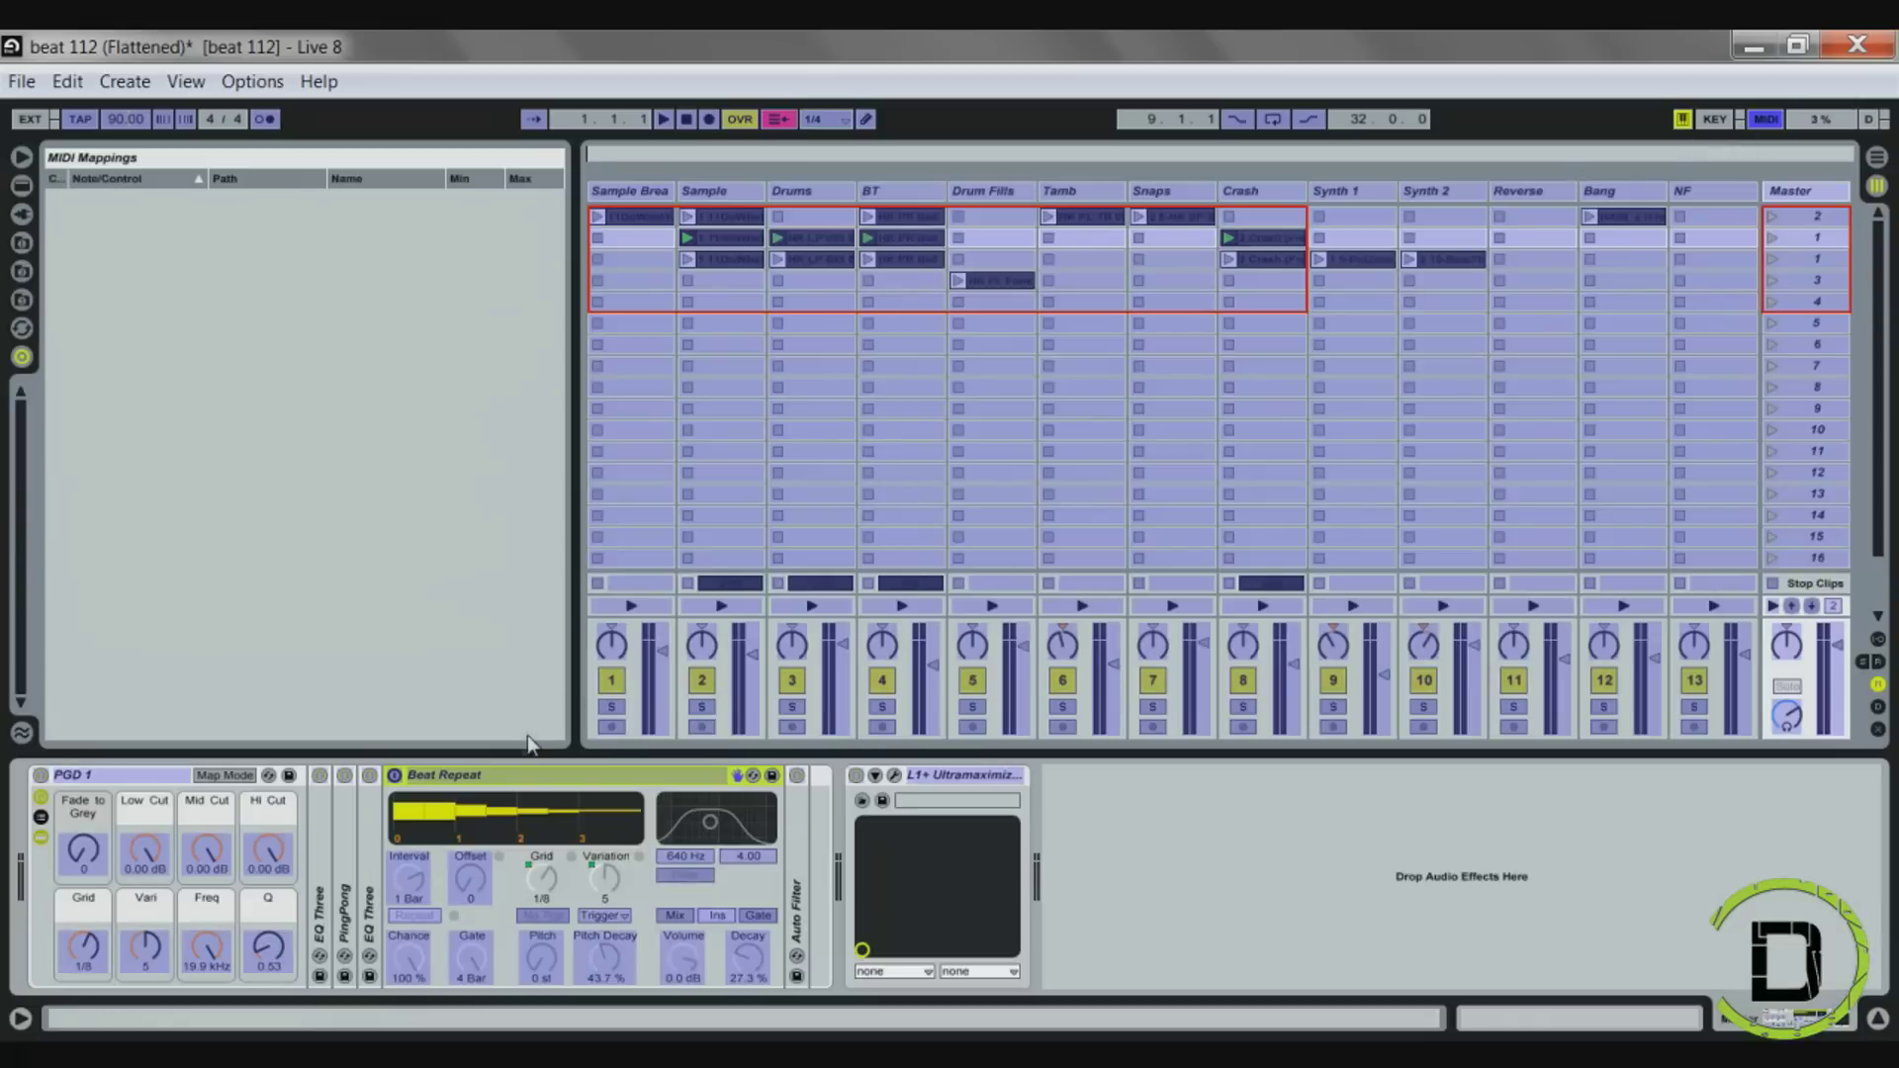
pyautogui.click(396, 773)
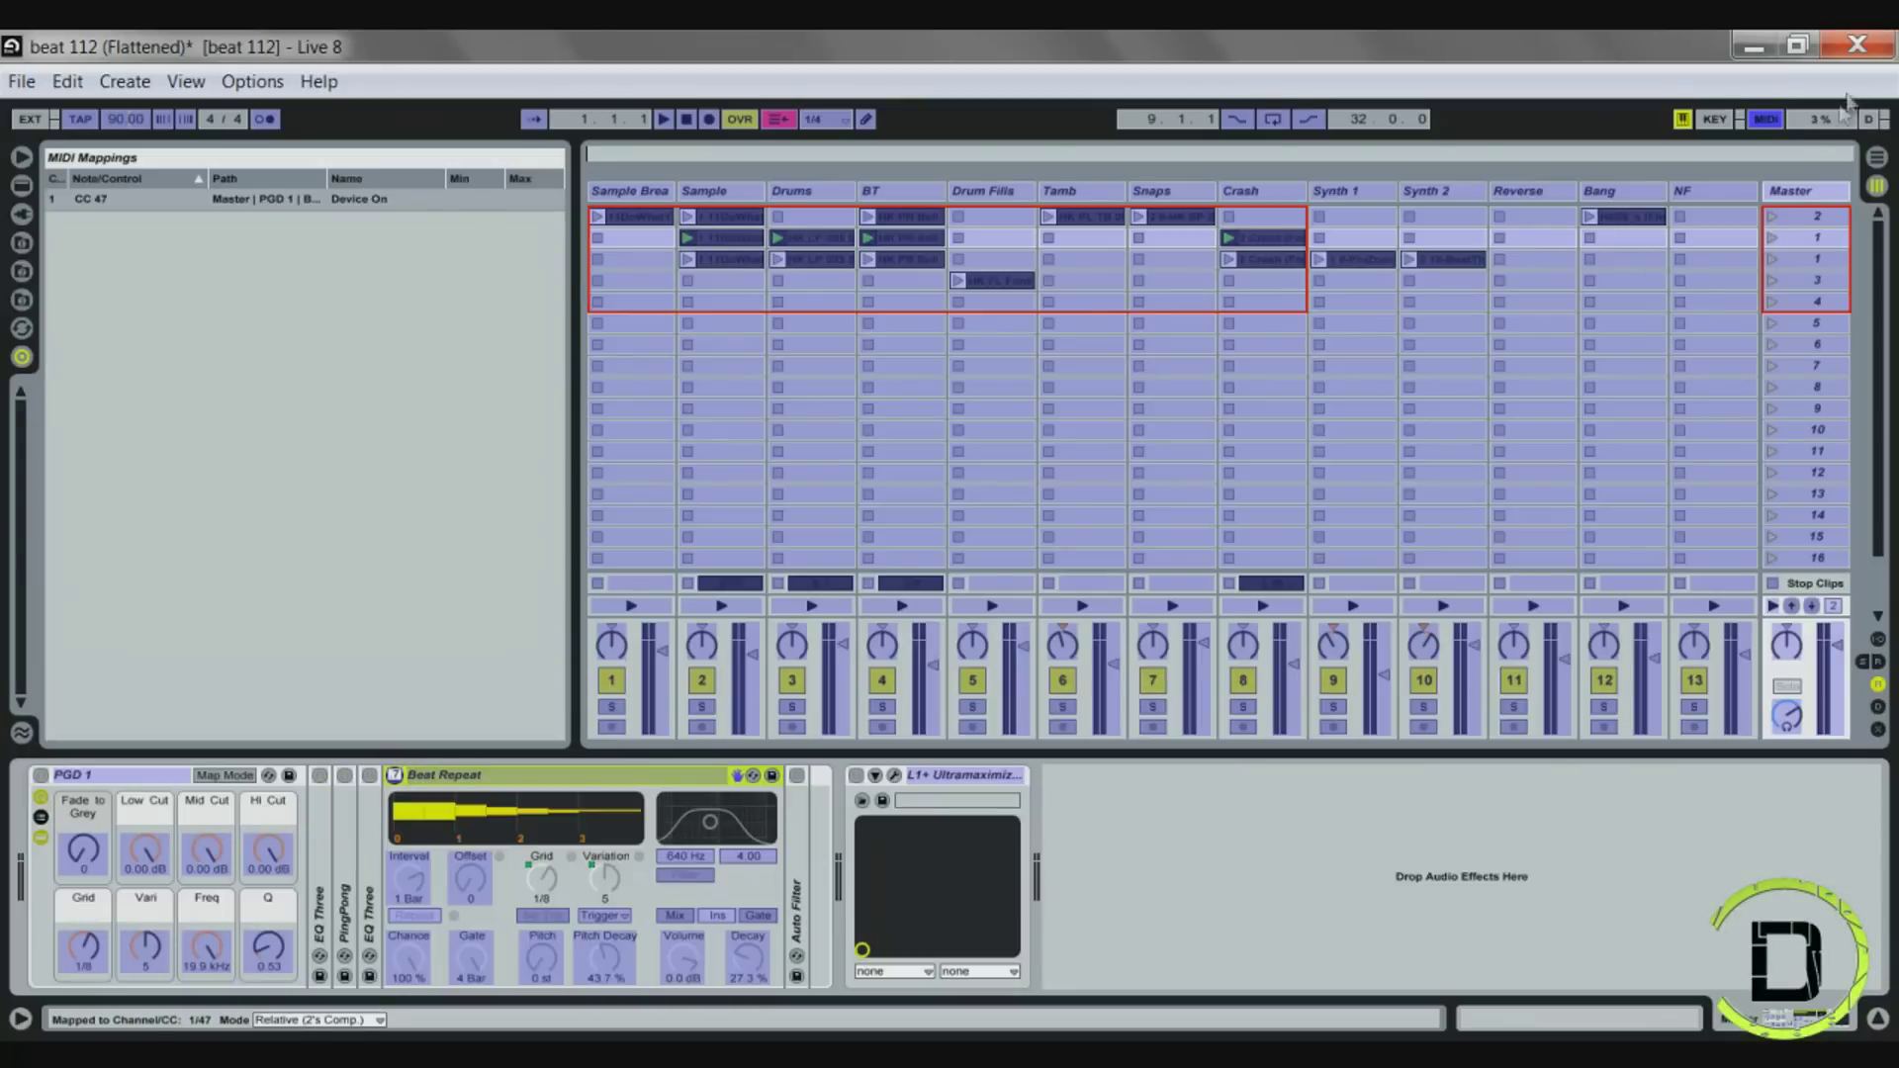
pyautogui.click(1768, 120)
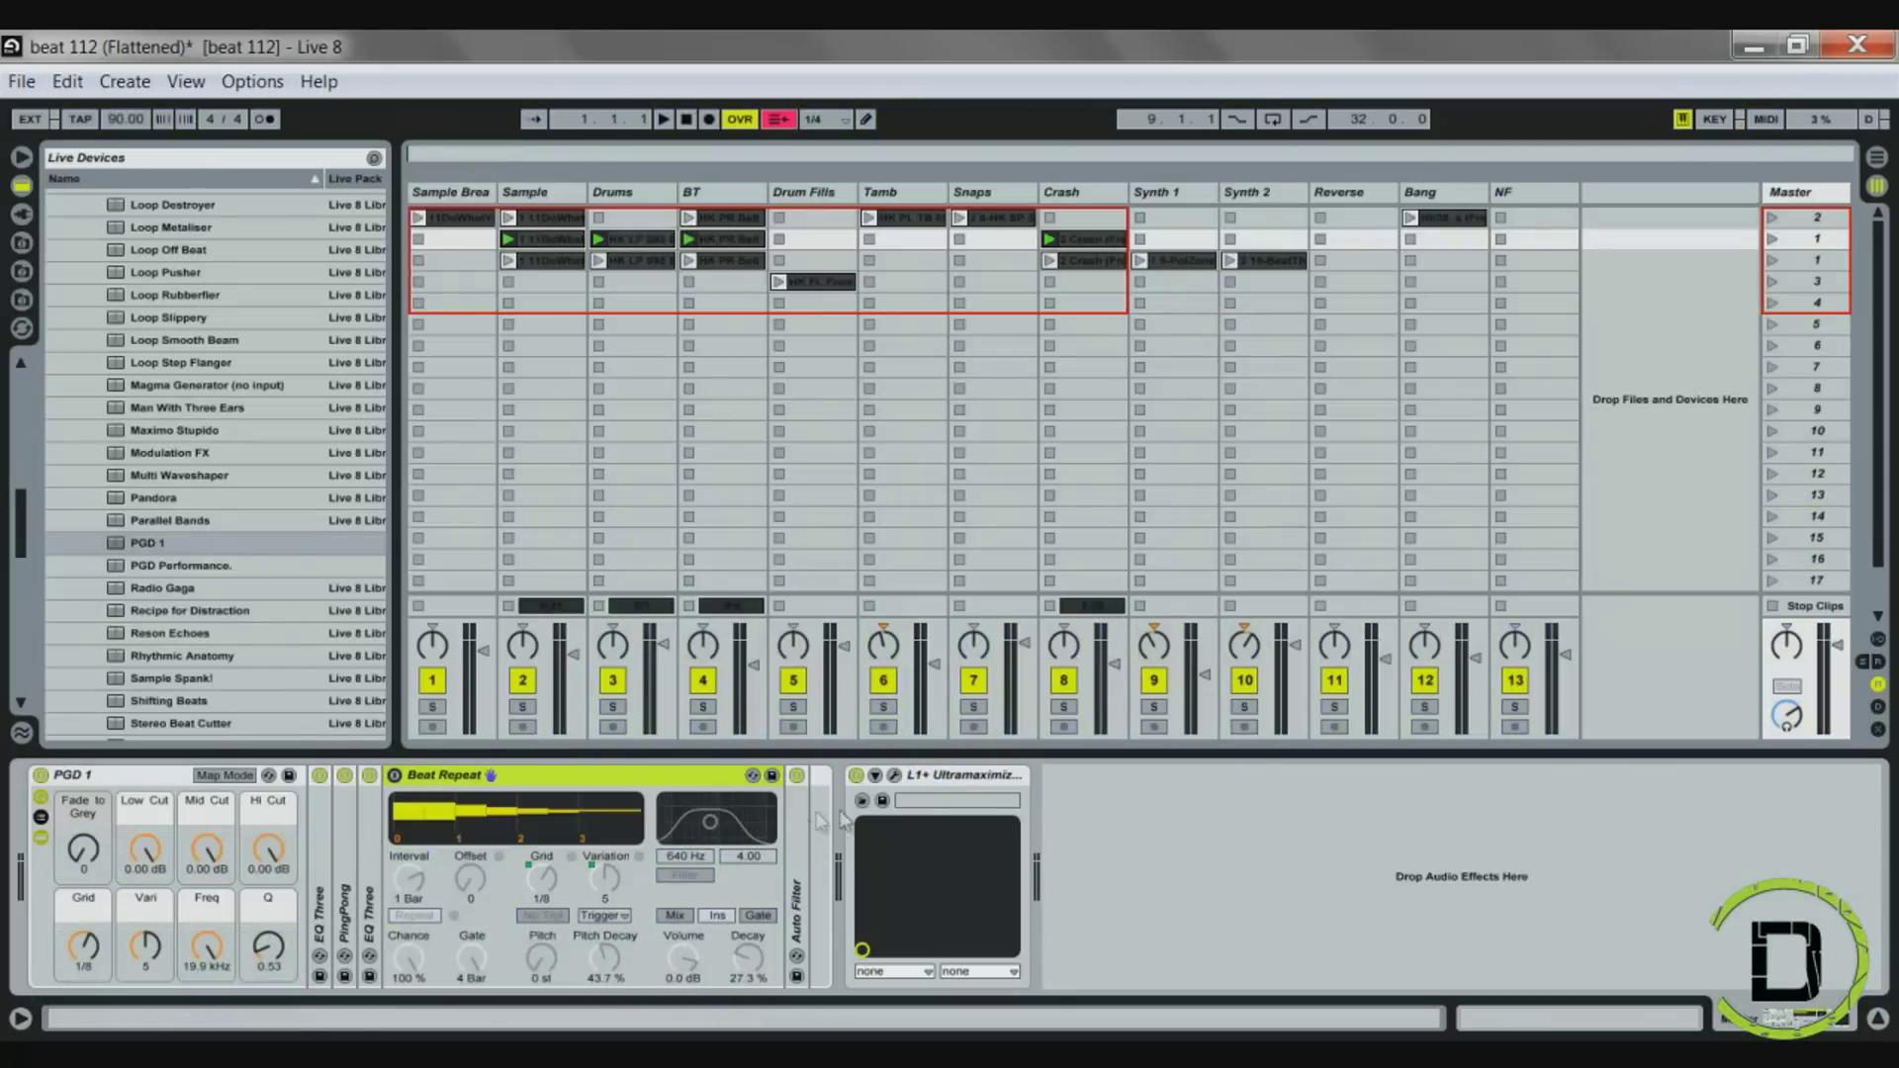
pyautogui.doubleClick(589, 777)
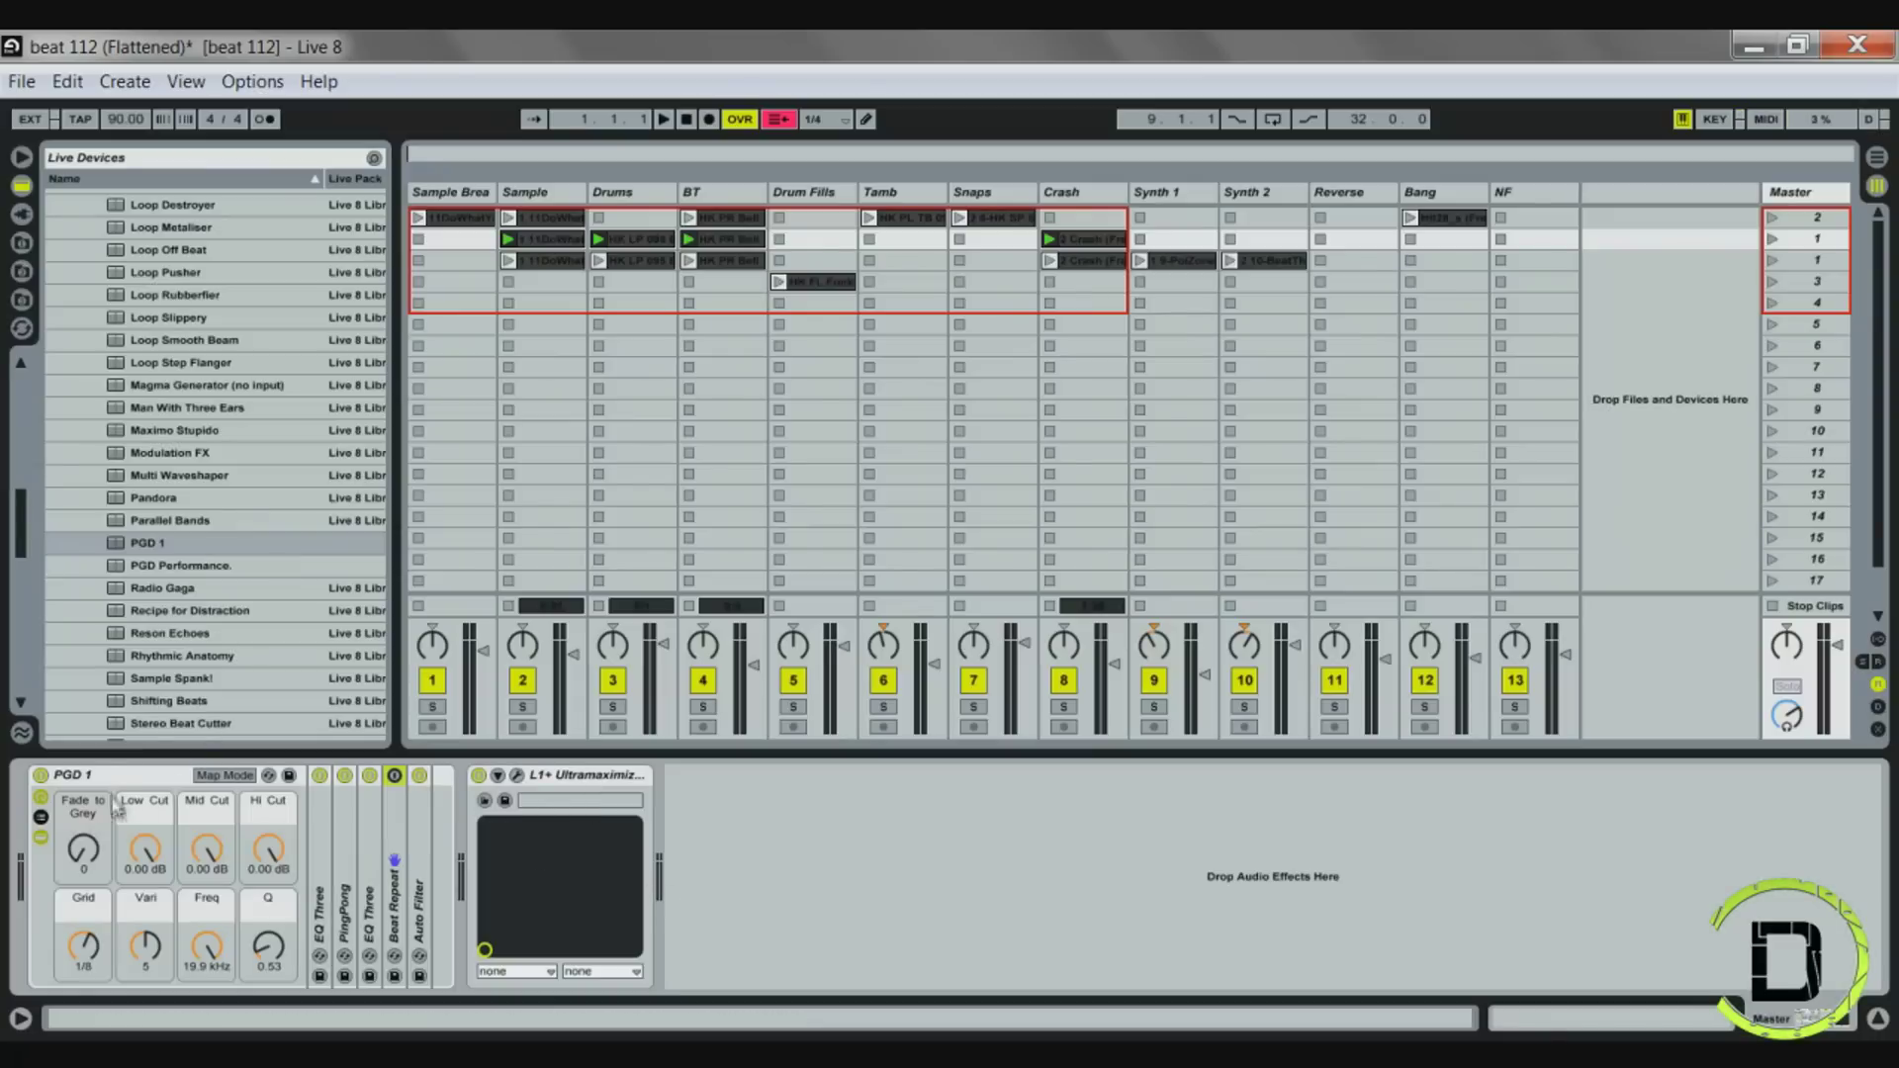
# Select the PGD 1 rack, play the second-row scene to audition the rack's macros, and stop playback
pyautogui.click(101, 778)
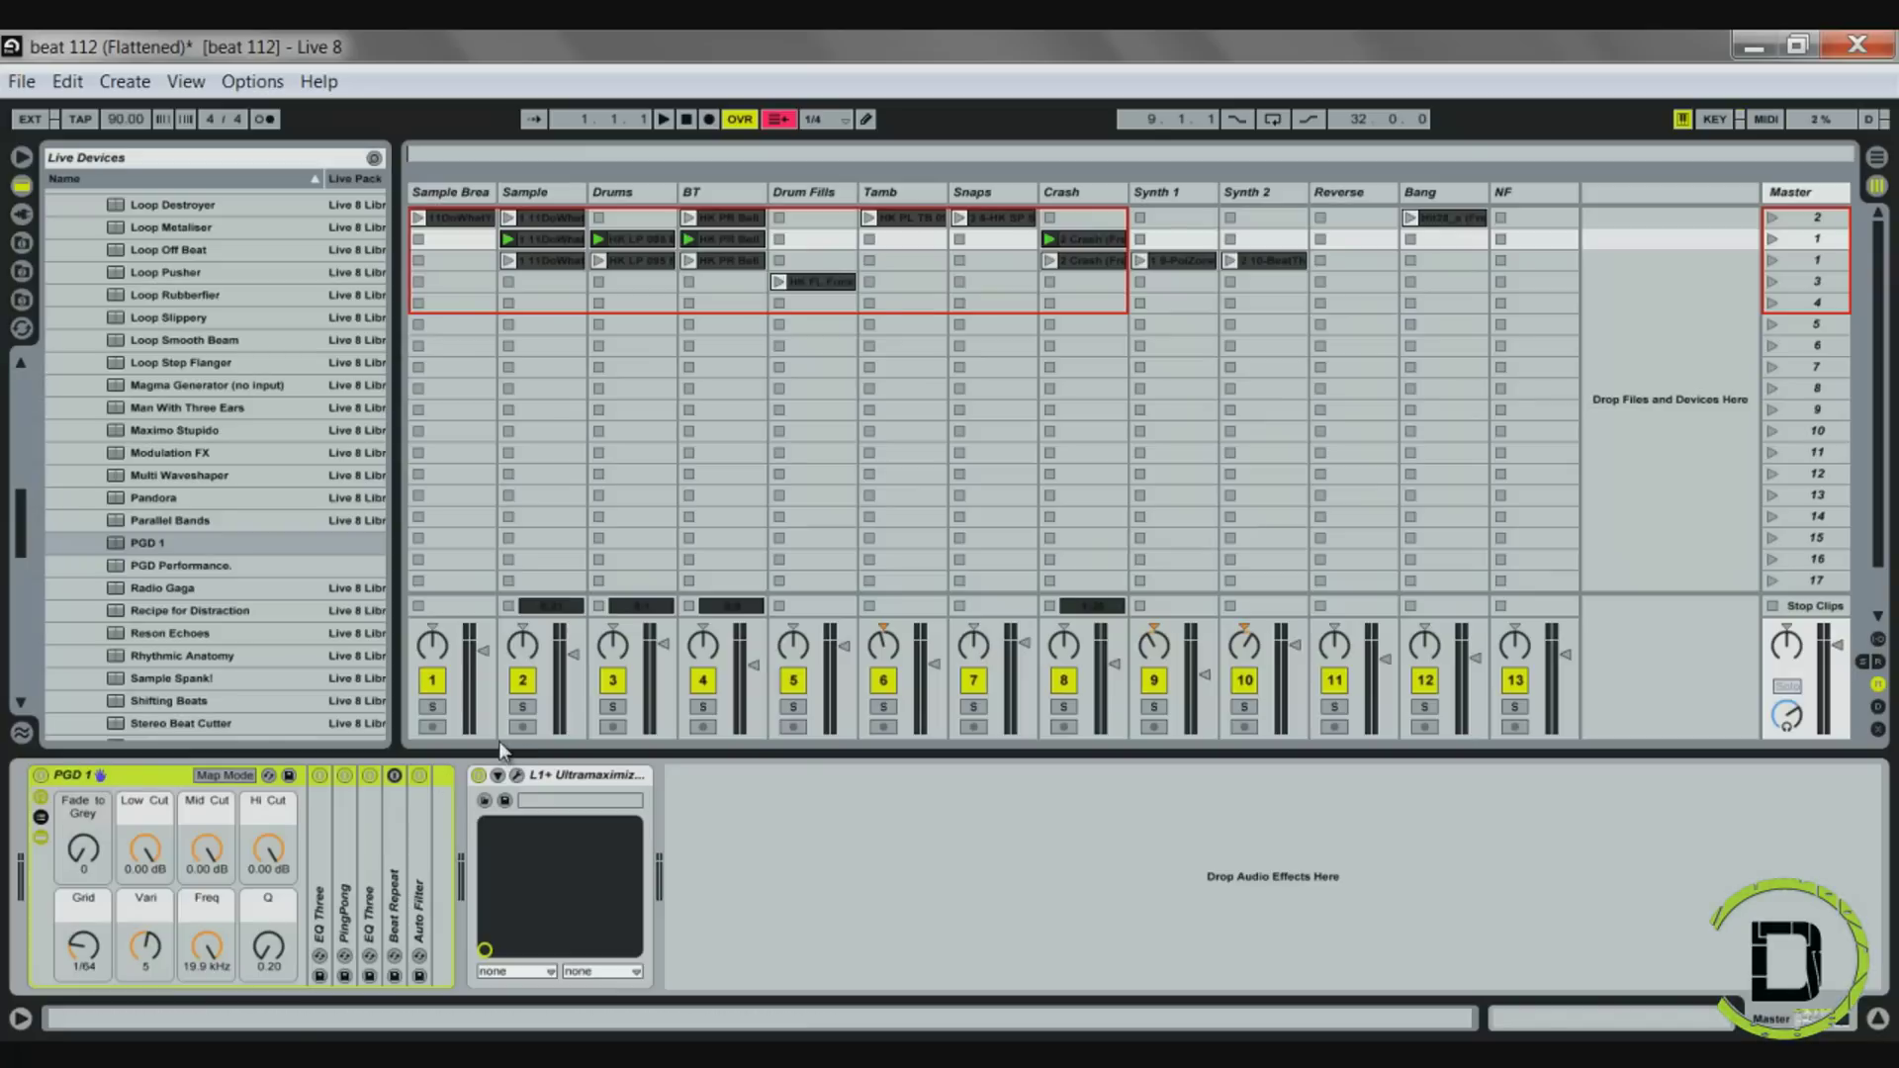
pyautogui.press('Up')
pyautogui.press('Return')
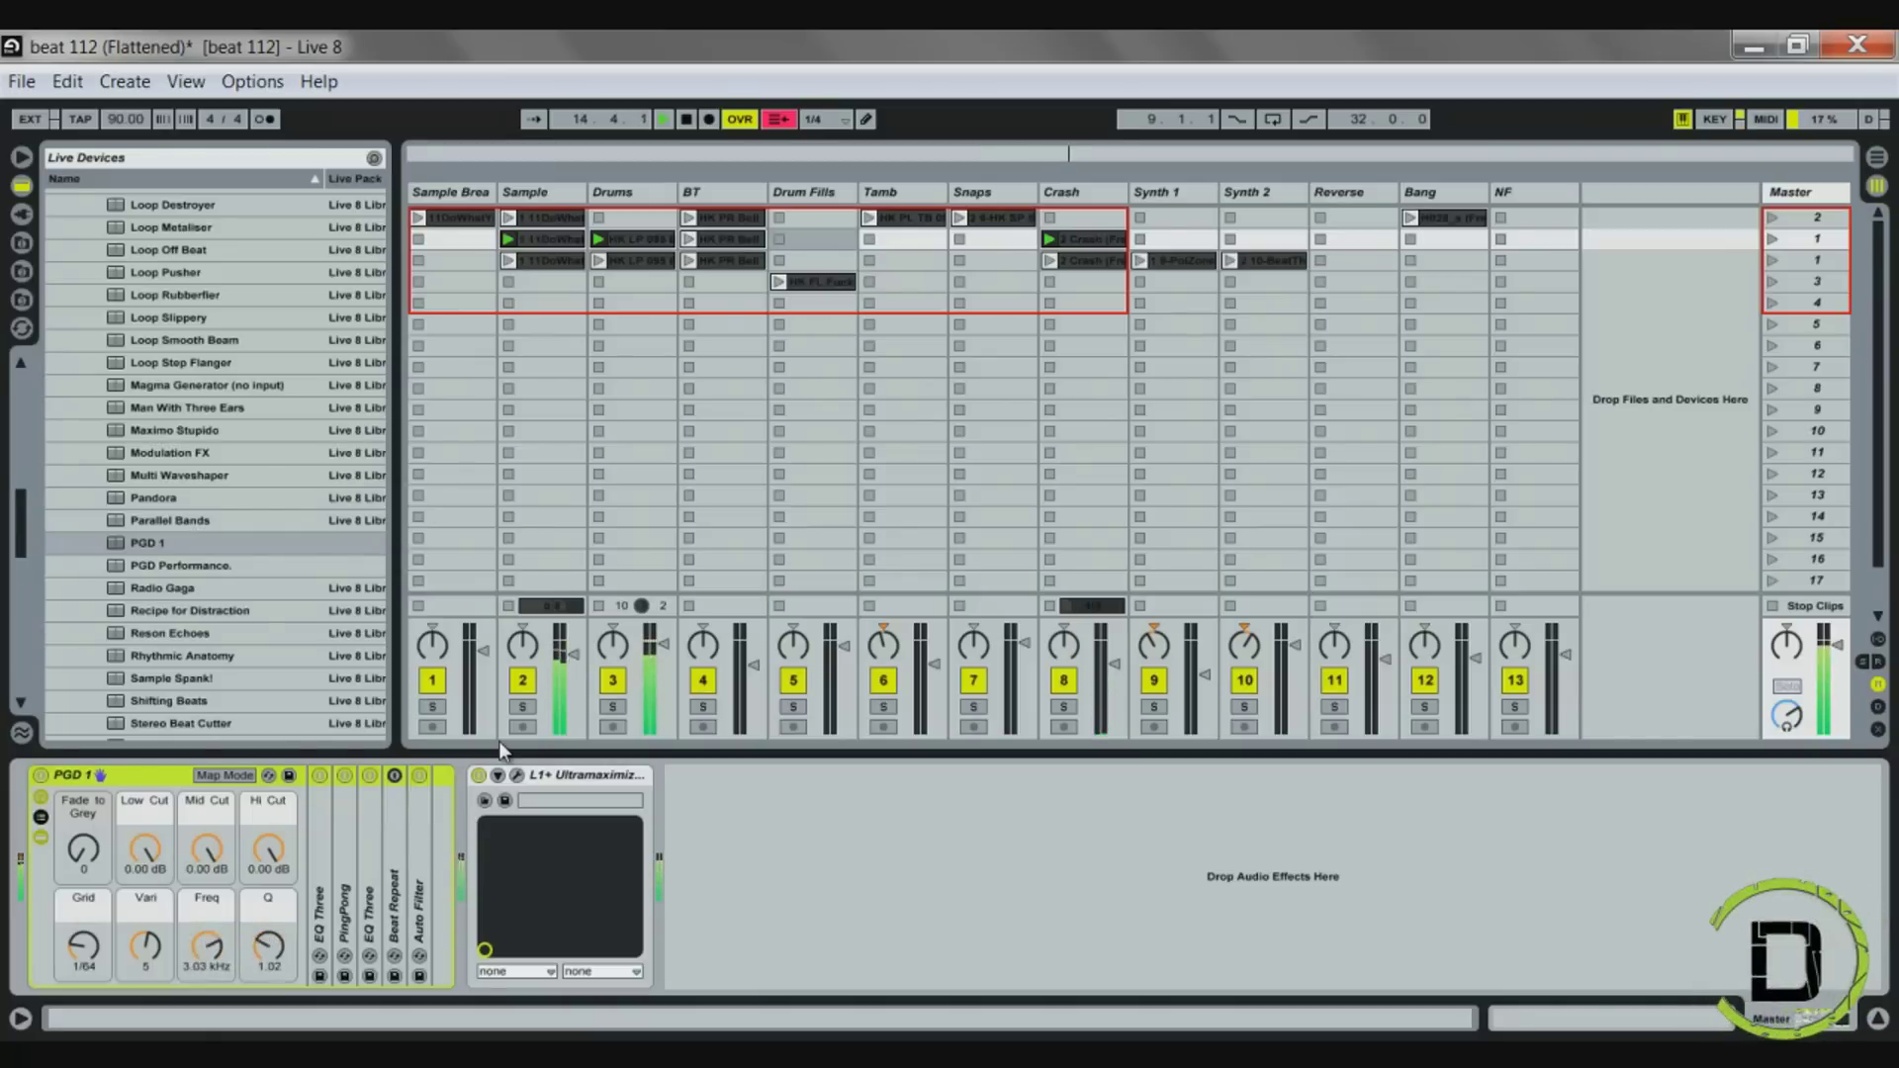
pyautogui.press('space')
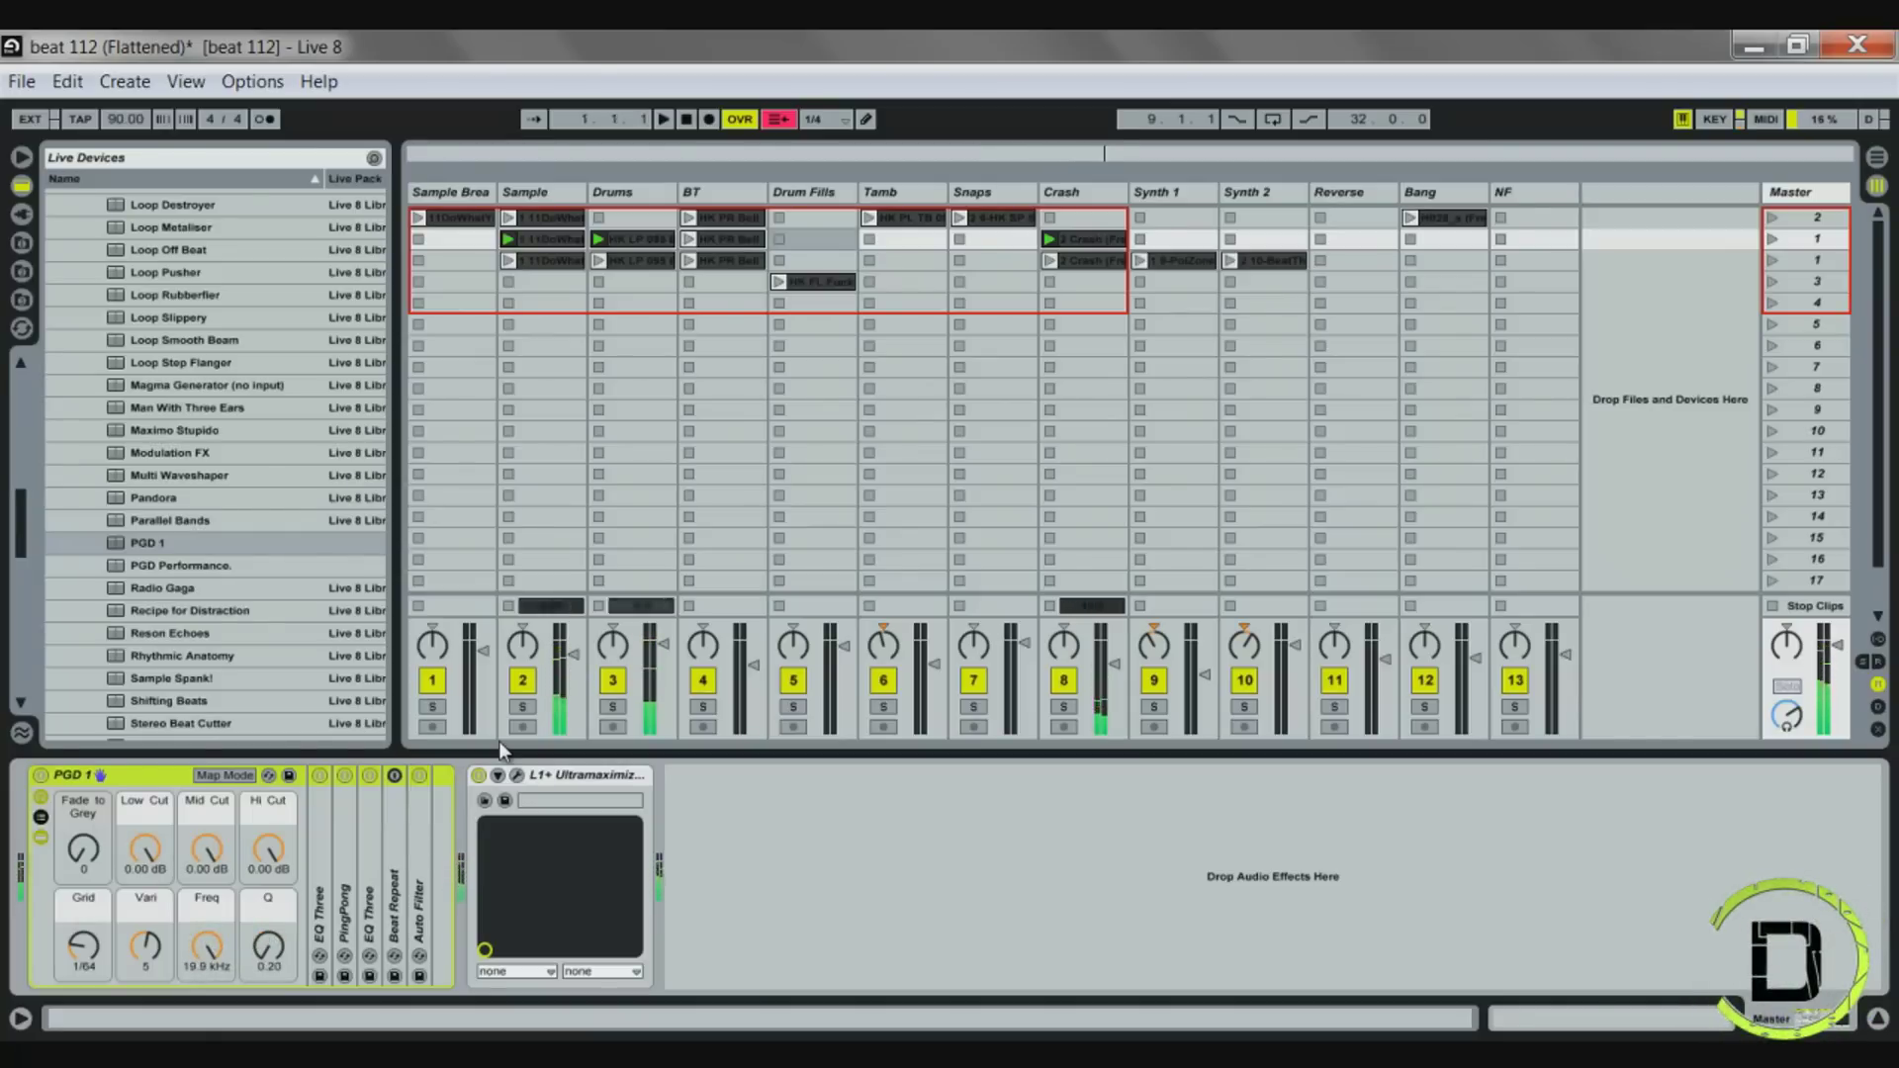